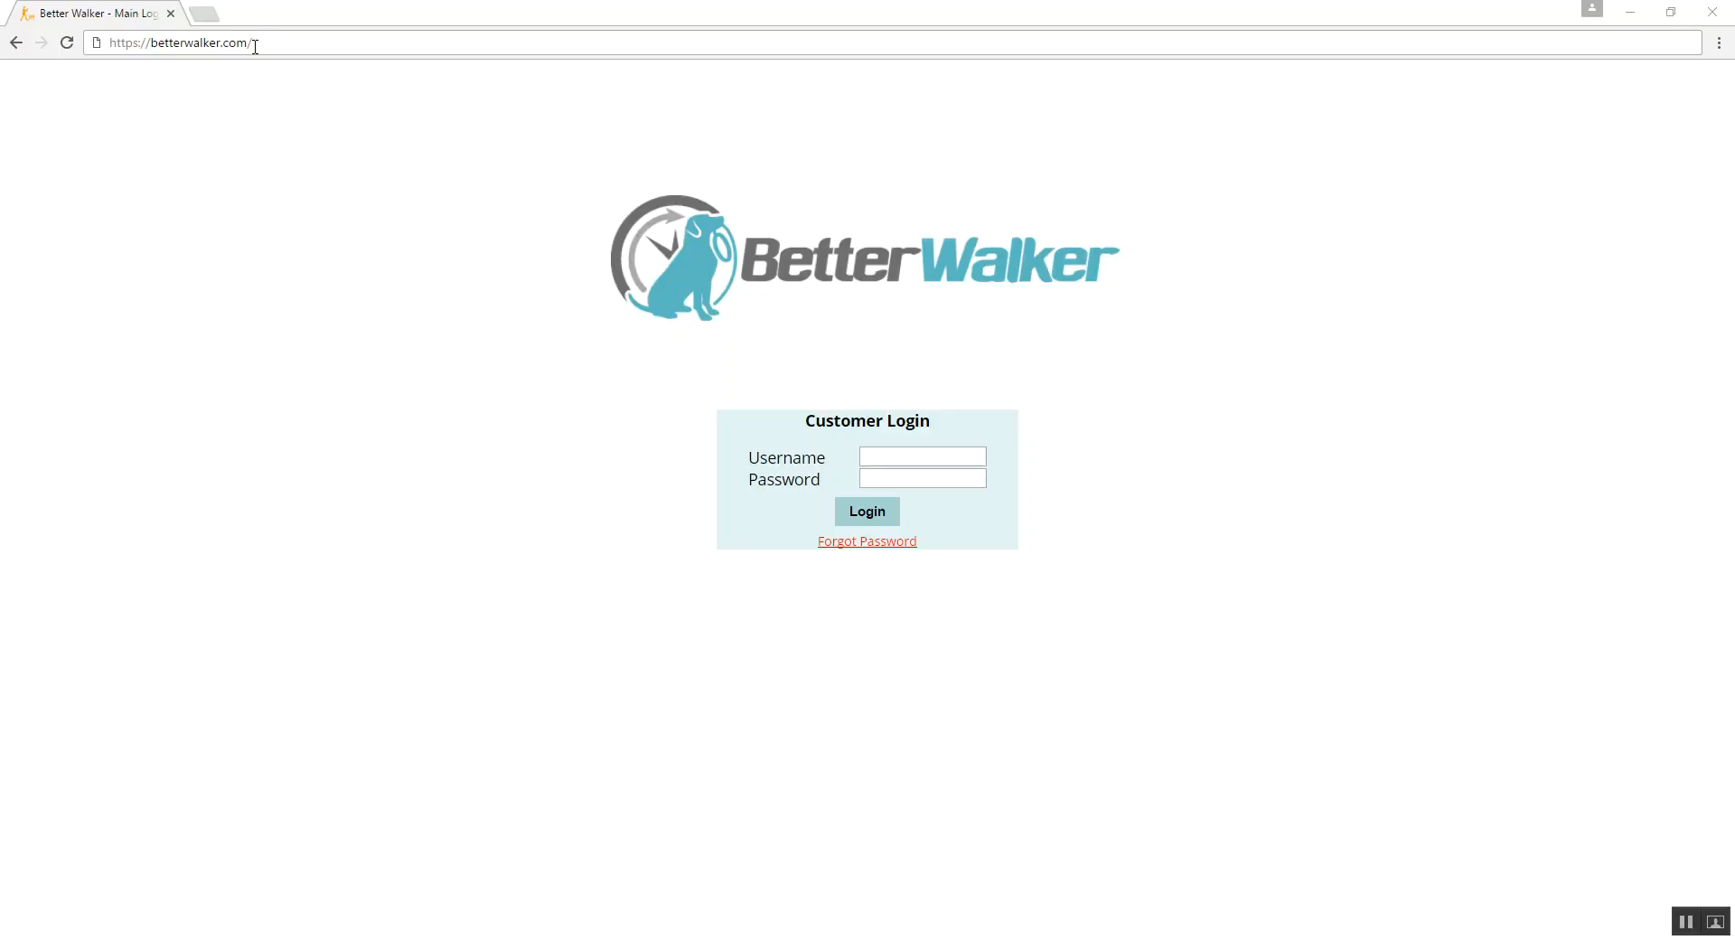
Log in to the customer portal with the account username and password.
{"action": "left_click", "coordinate": [912, 455]}
{"action": "type", "text": "briank0"}
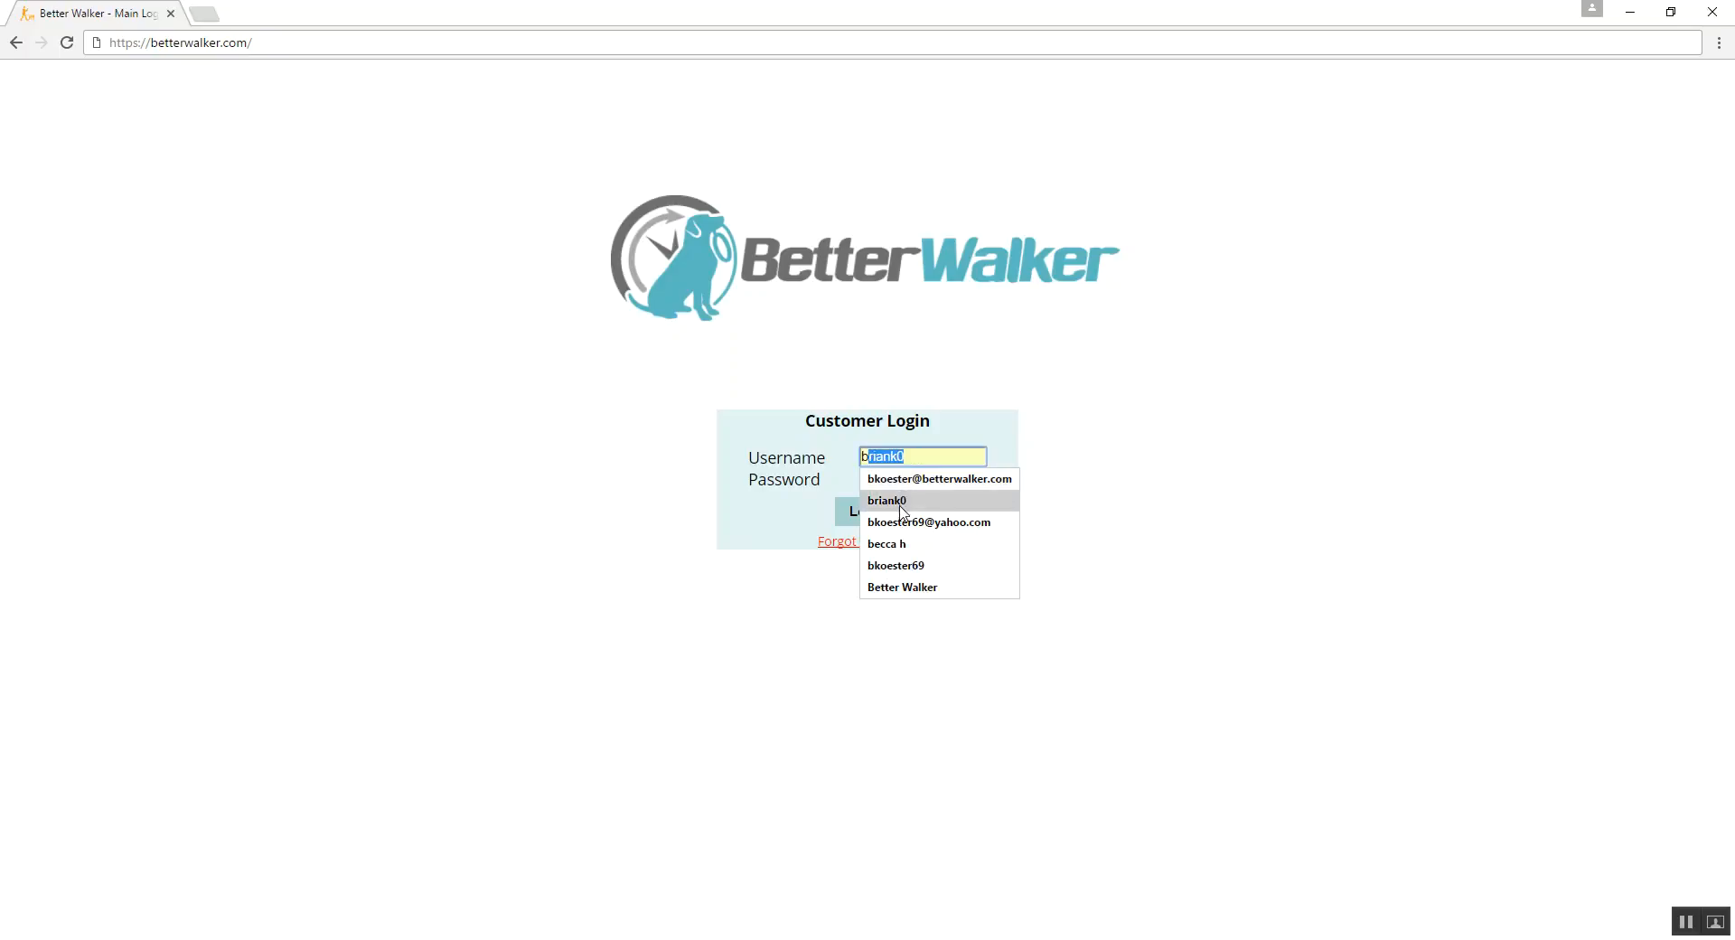
{"action": "left_click", "coordinate": [899, 500]}
{"action": "left_click", "coordinate": [895, 479]}
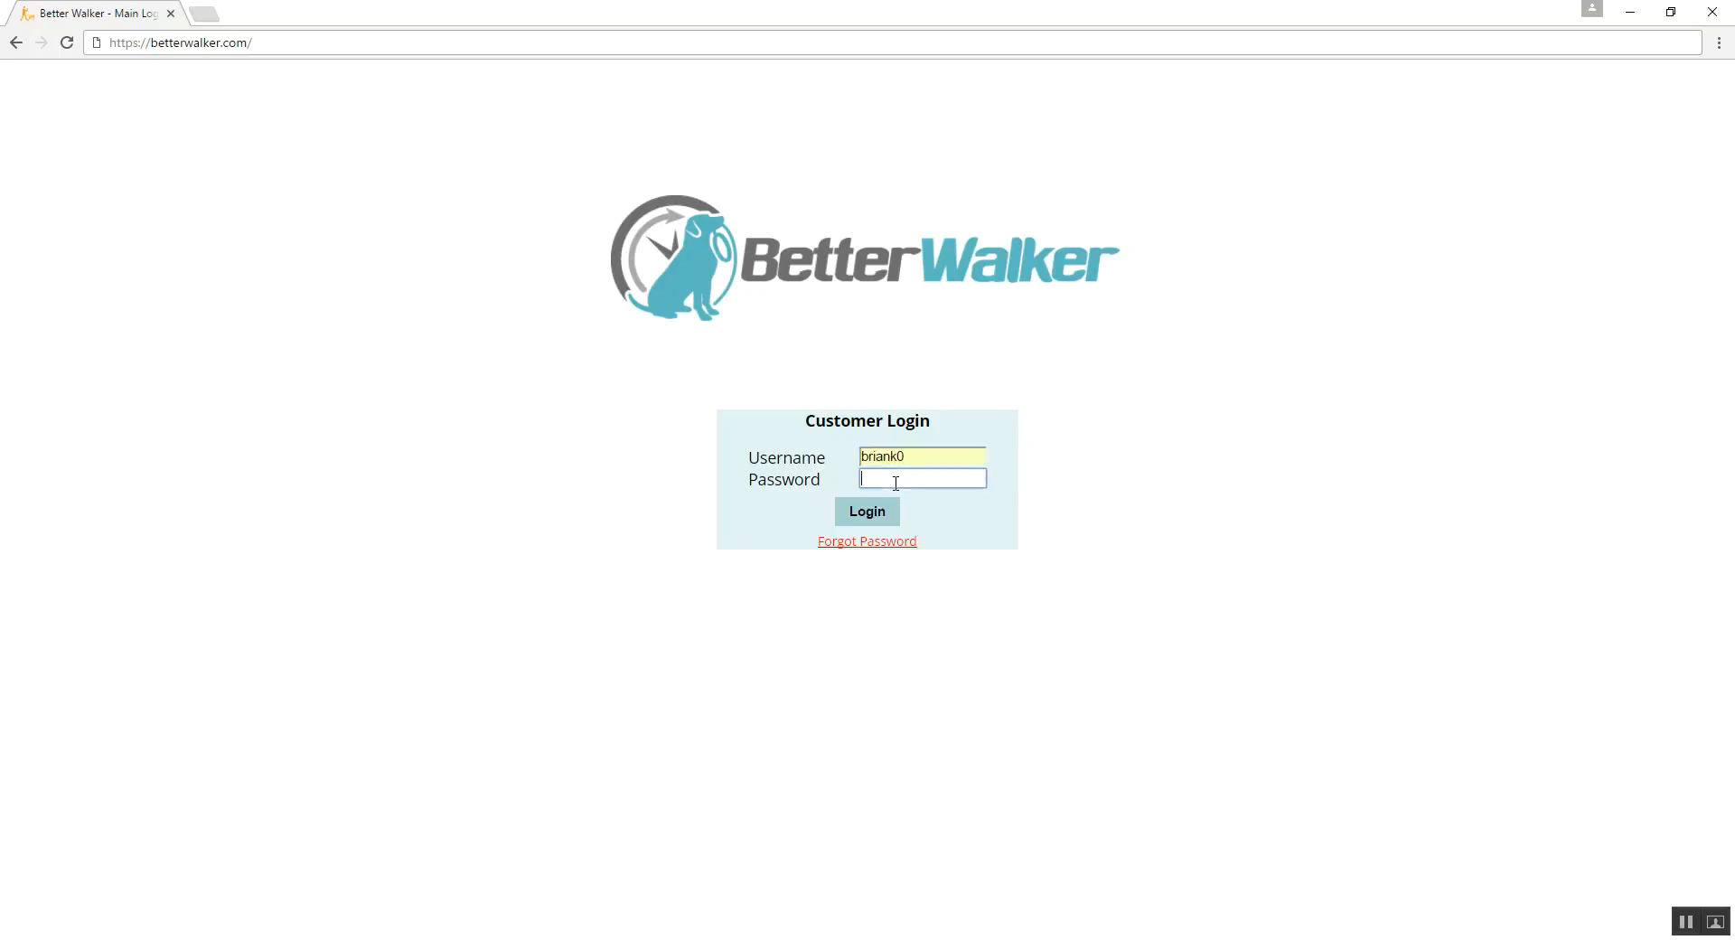
{"action": "type", "text": "••••••••"}
{"action": "left_click", "coordinate": [889, 511]}
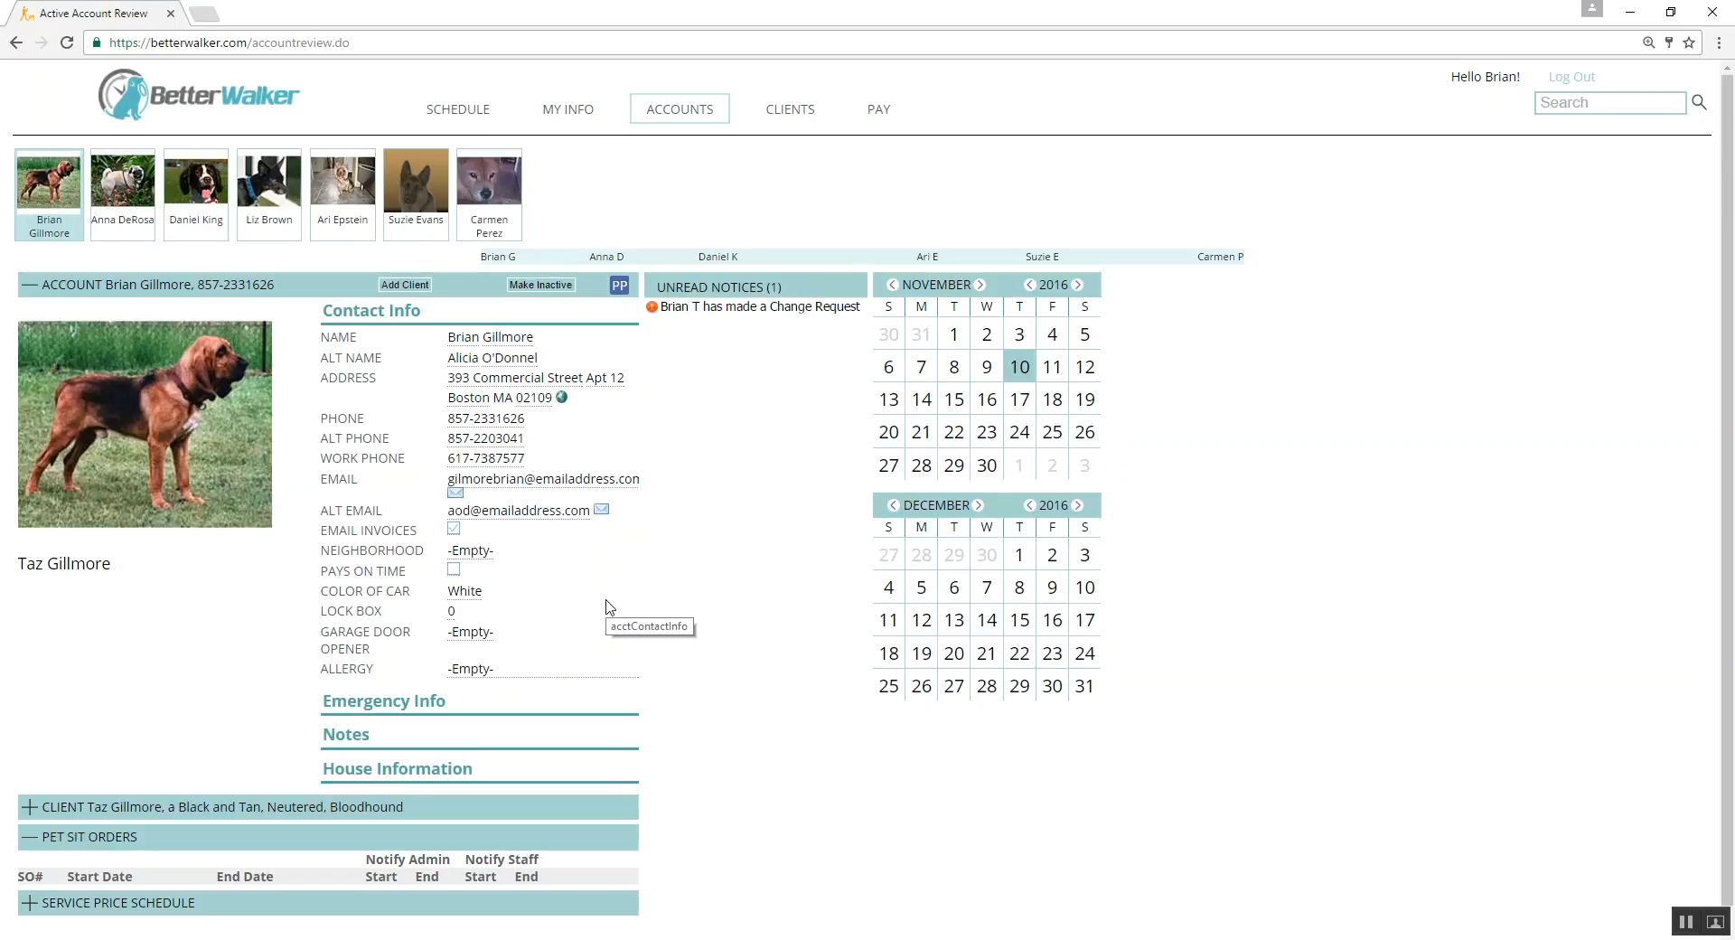
Go to the client records and collapse the client's October 2016 appointments.
{"action": "left_click", "coordinate": [790, 109]}
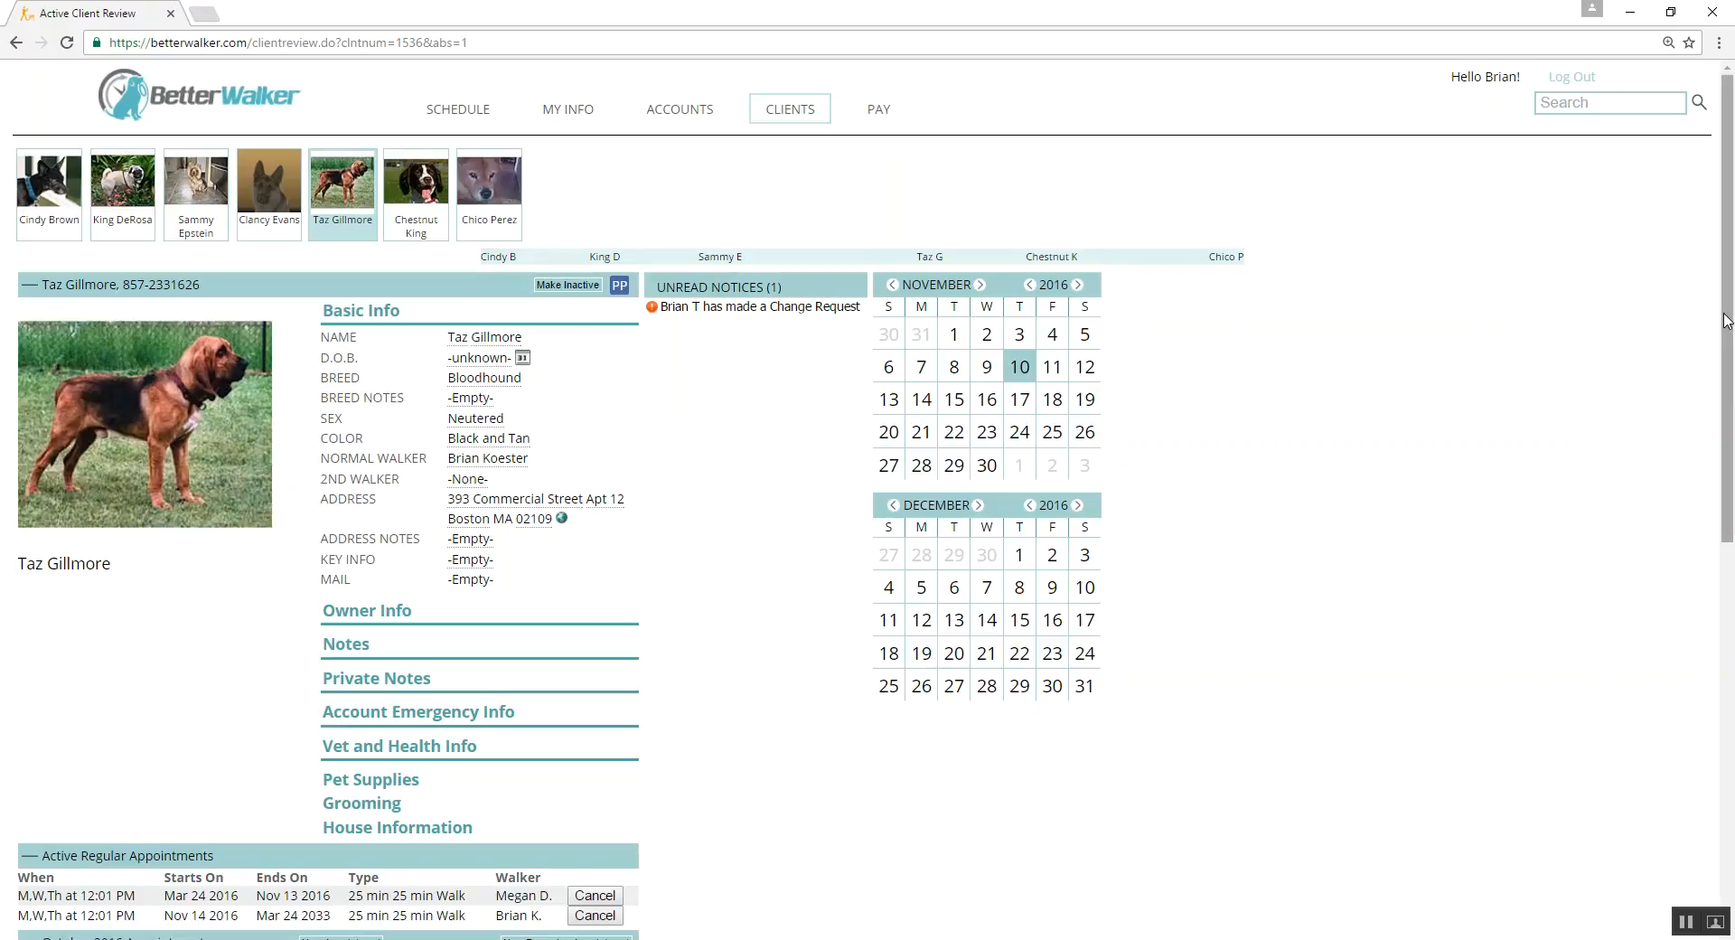
{"action": "left_click_drag", "start_coordinate": [1727, 321], "coordinate": [1728, 573]}
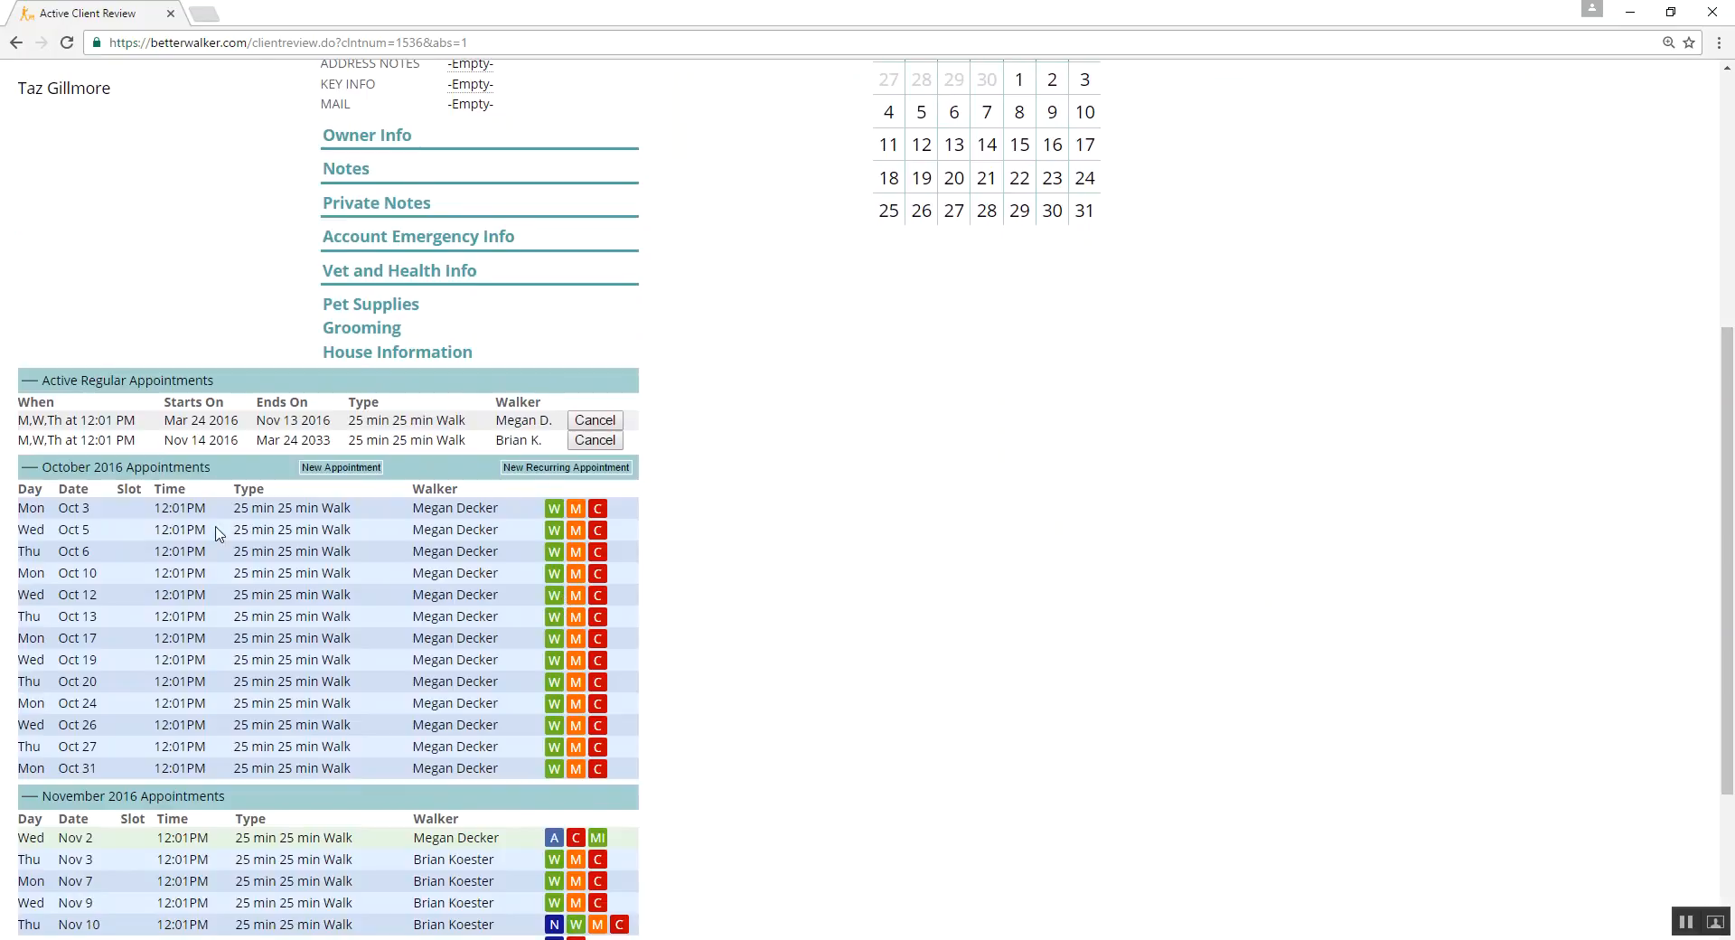
{"action": "left_click", "coordinate": [30, 467]}
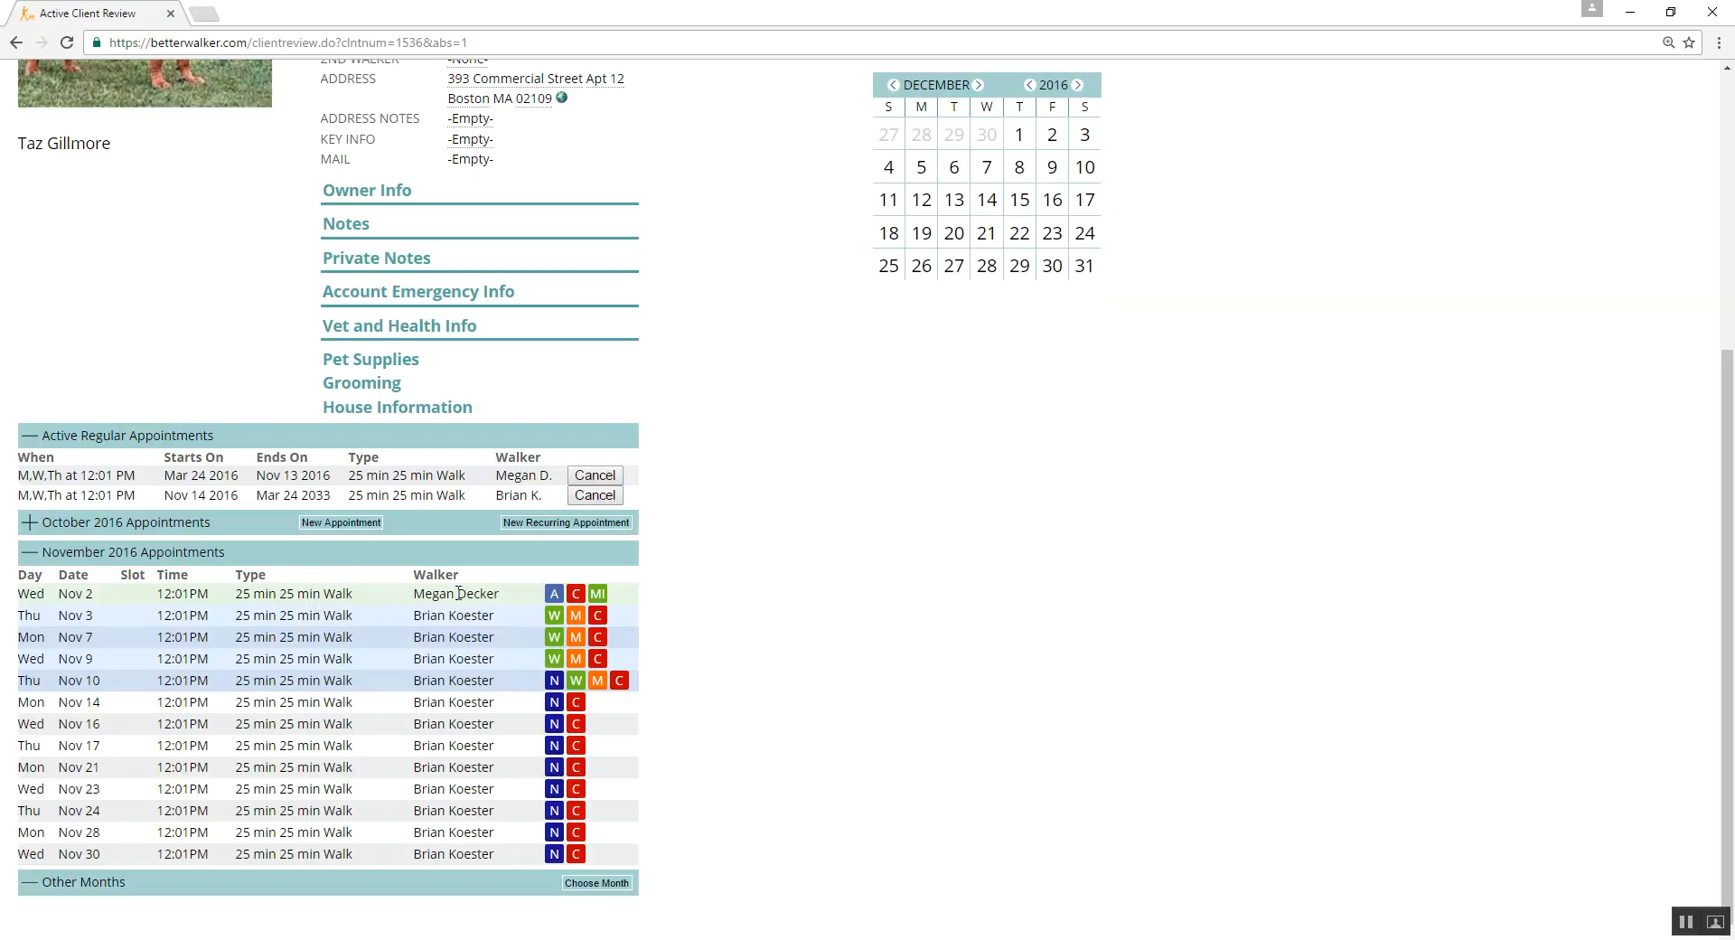
View the additional information for the completed Nov 2 walk and close it again.
{"action": "left_click", "coordinate": [597, 595]}
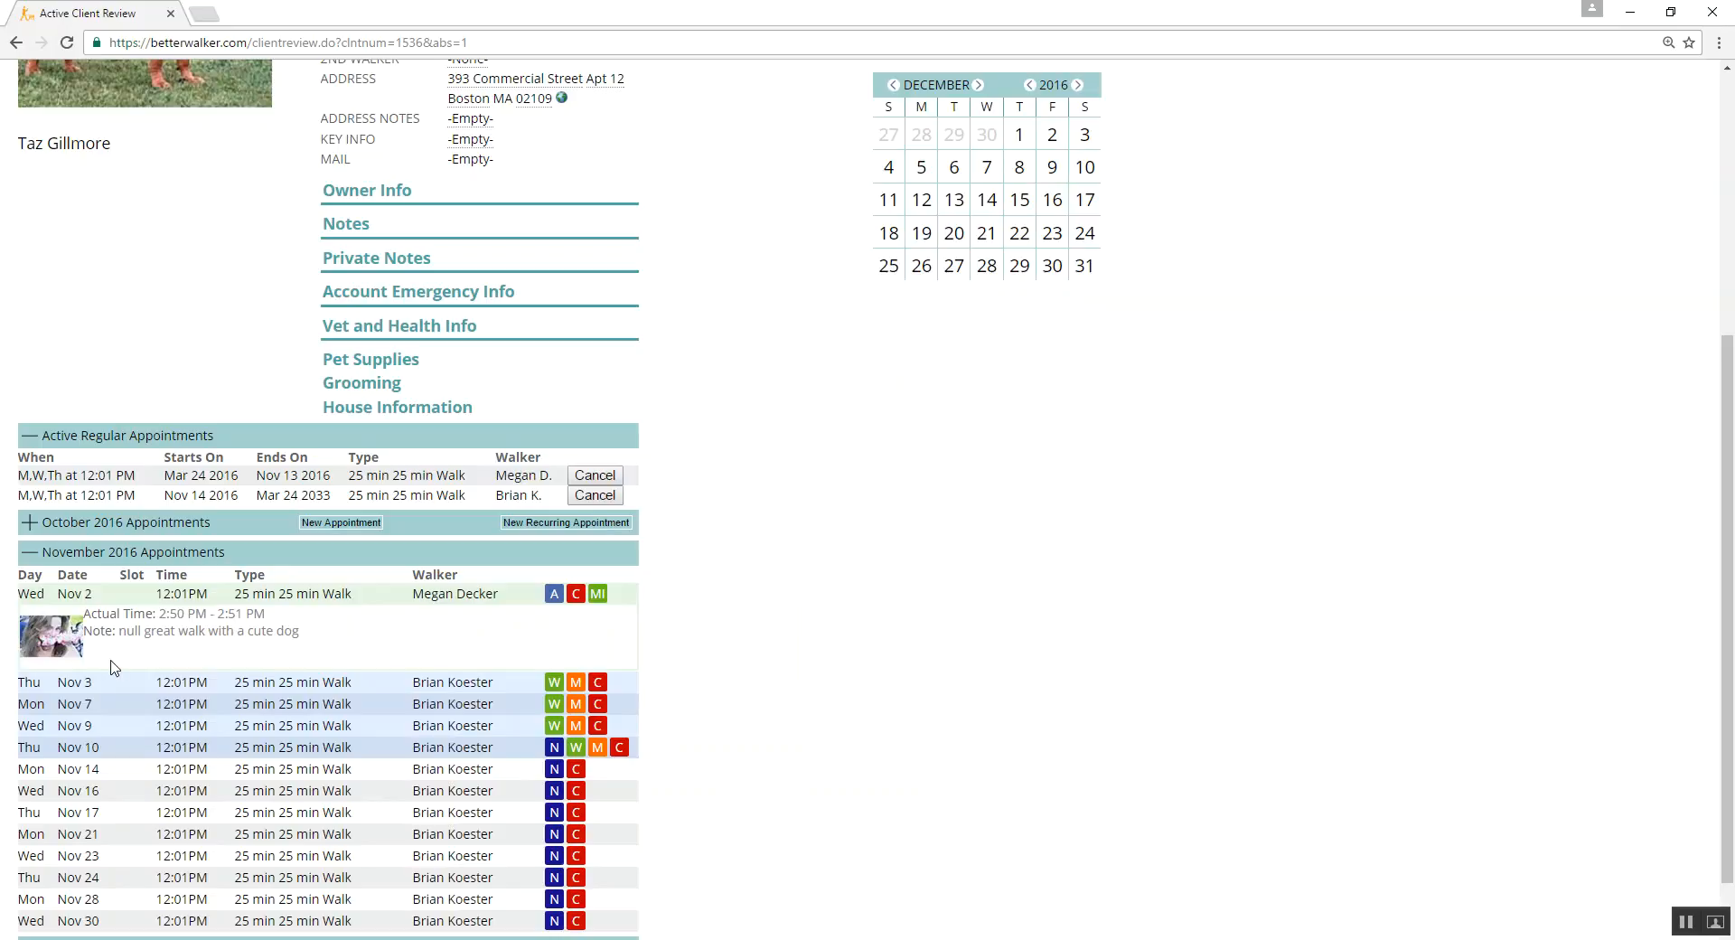
{"action": "left_click", "coordinate": [271, 652]}
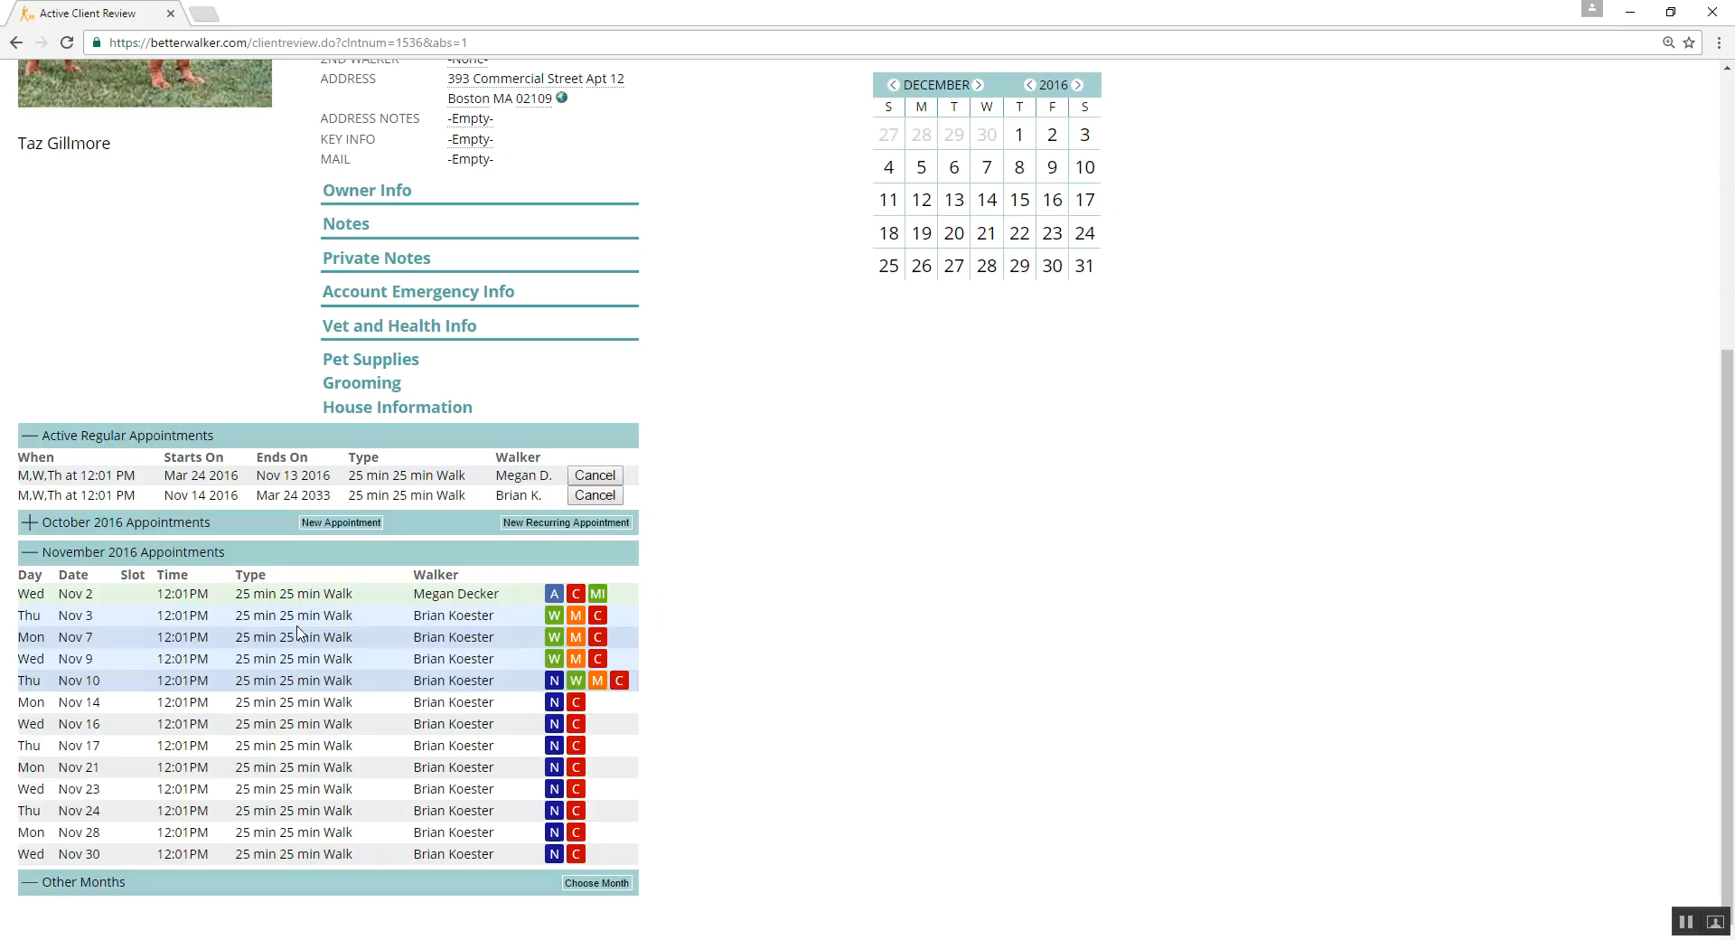
Report the Nov 3 appointment as walked with 2 pees, 2 poos and the note "Great Walk With Taz".
{"action": "left_click", "coordinate": [554, 616]}
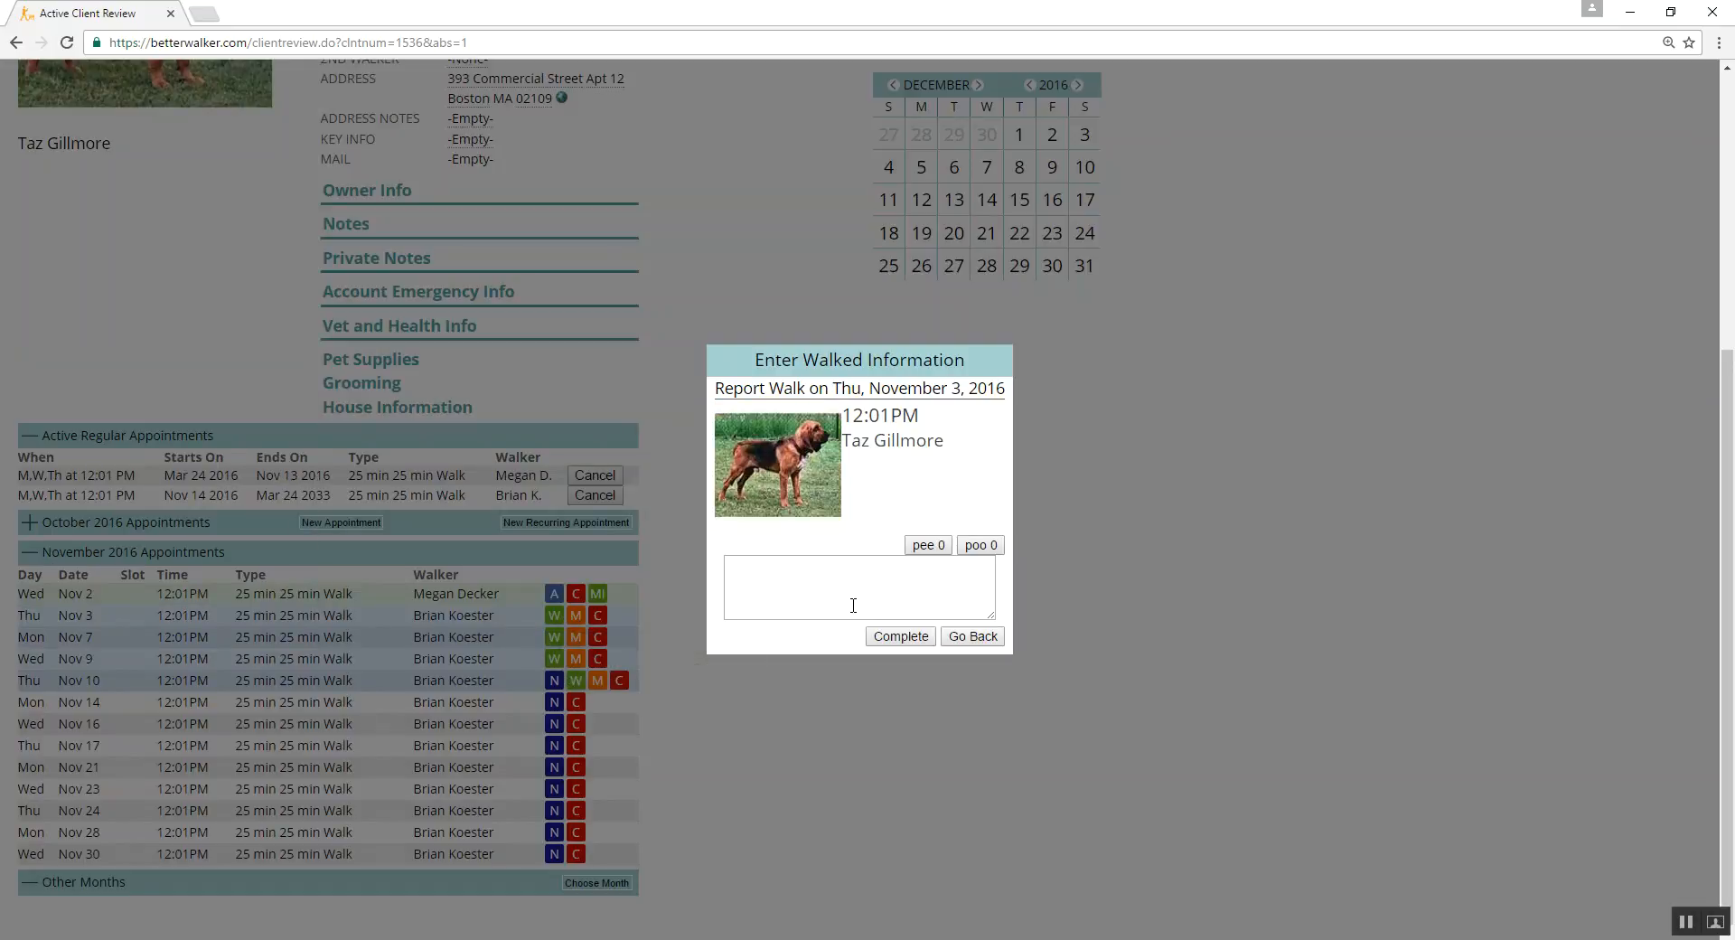
{"action": "double_click", "coordinate": [940, 549]}
{"action": "double_click", "coordinate": [980, 547]}
{"action": "left_click", "coordinate": [796, 581]}
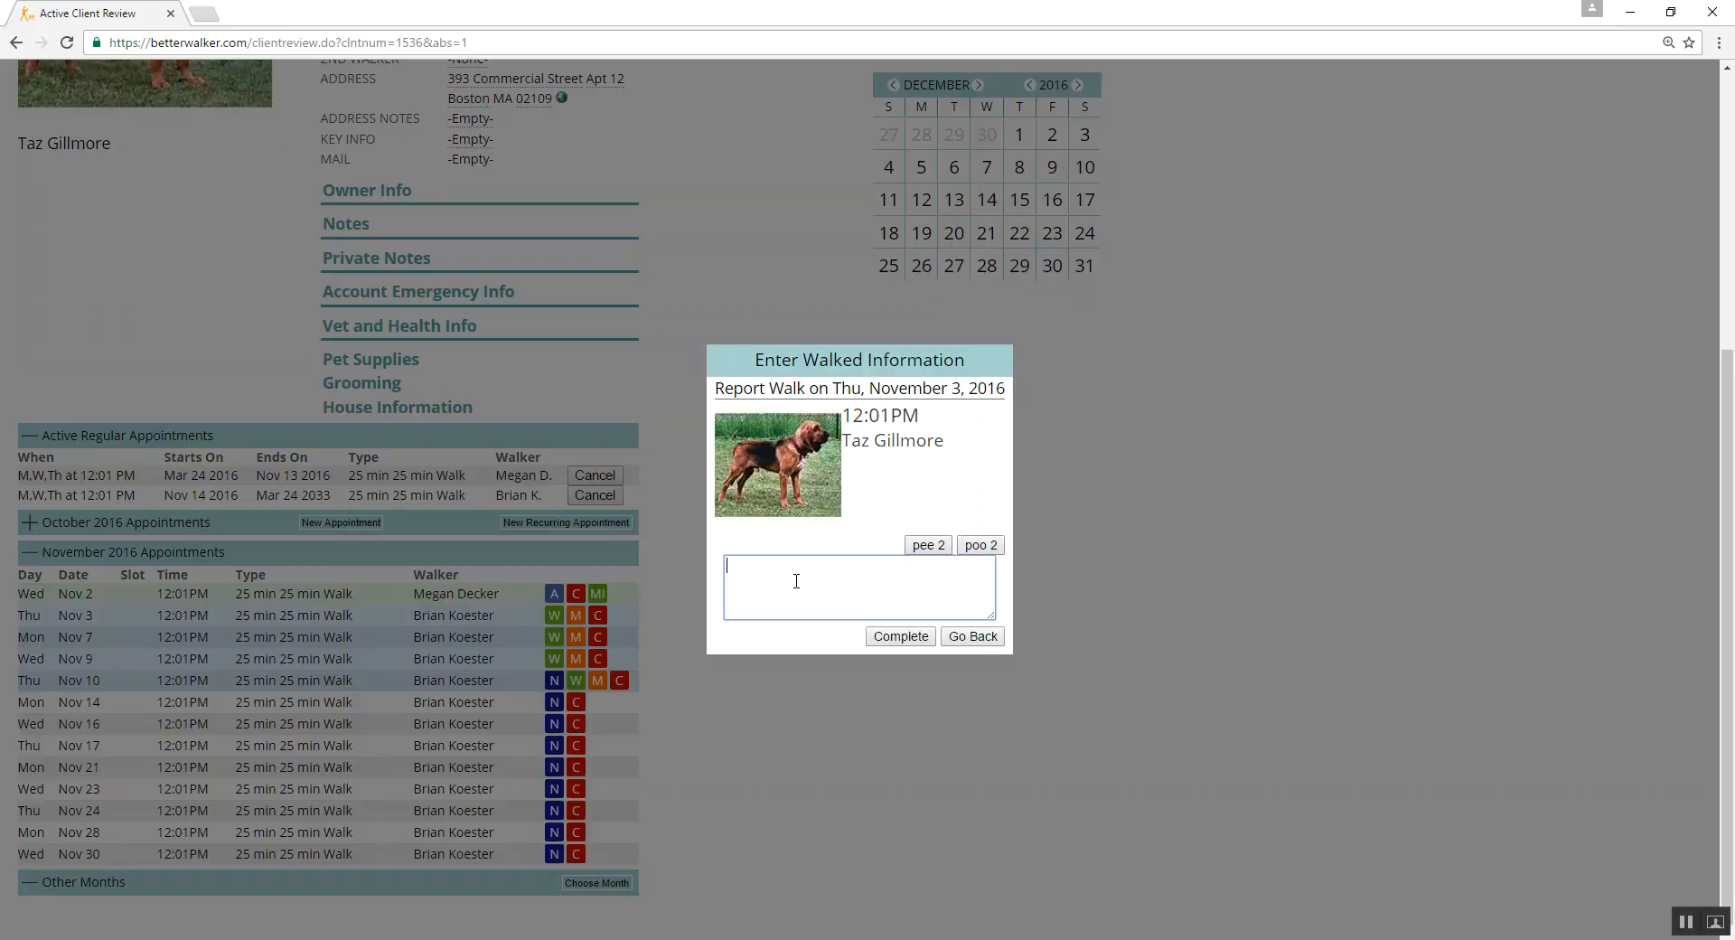
{"action": "type", "text": "Great Walk With Taz"}
{"action": "left_click", "coordinate": [899, 636]}
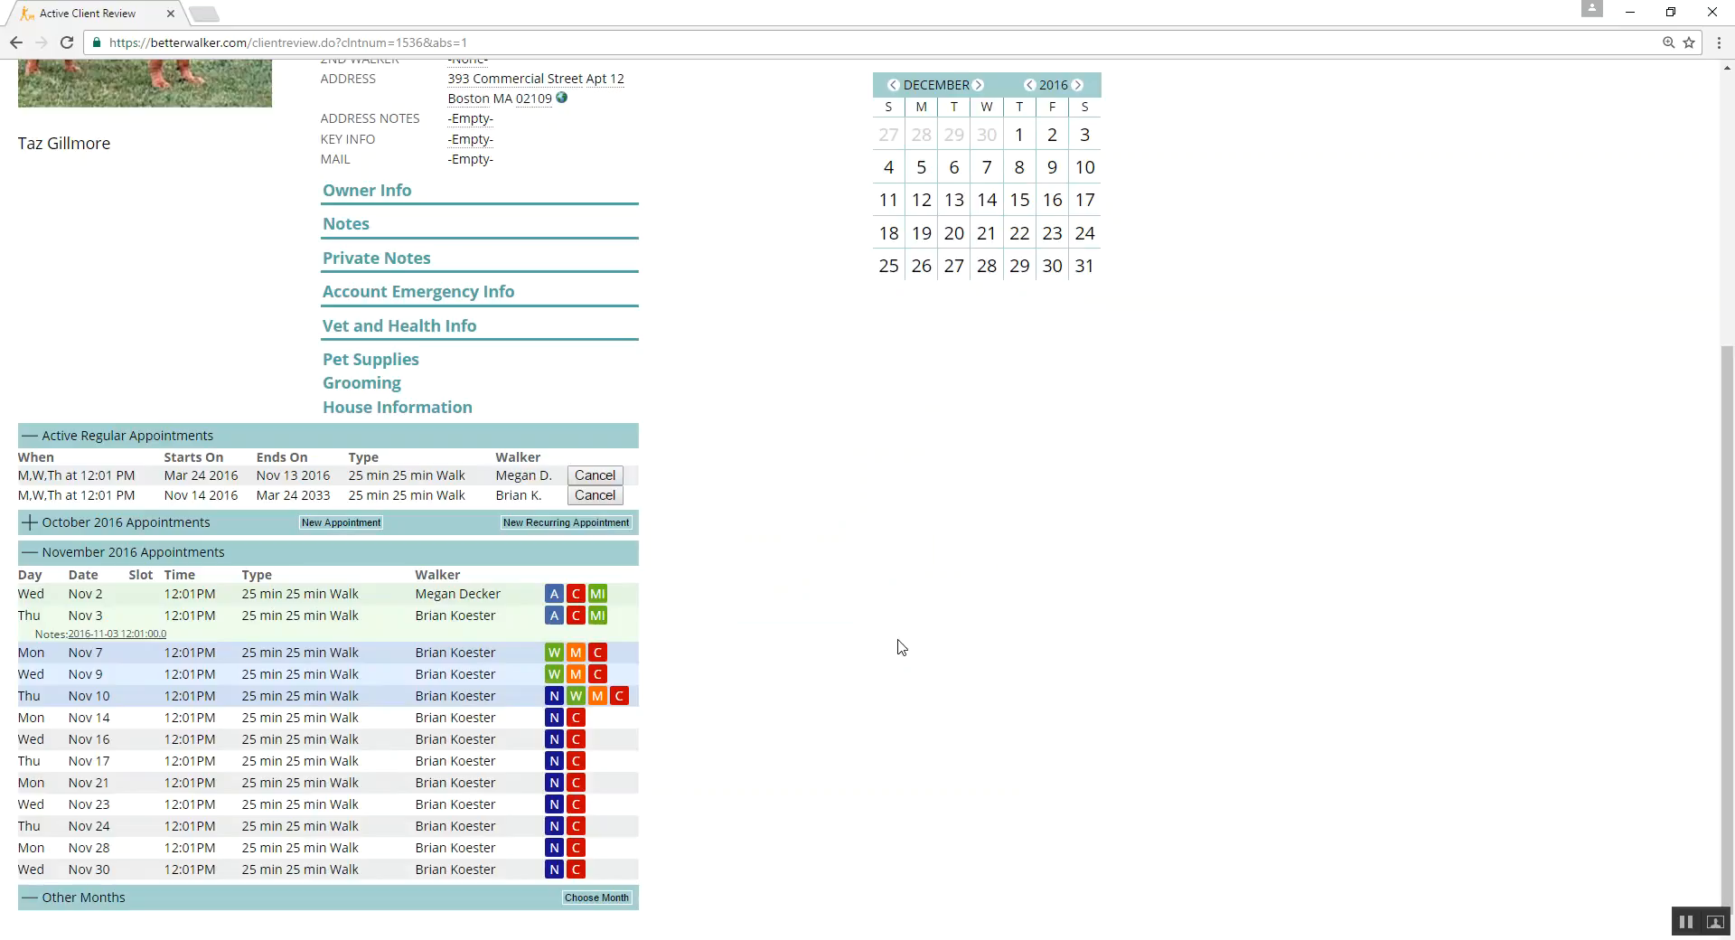
Report the Nov 7 appointment as missed with the reason "Client not there".
{"action": "left_click", "coordinate": [575, 652]}
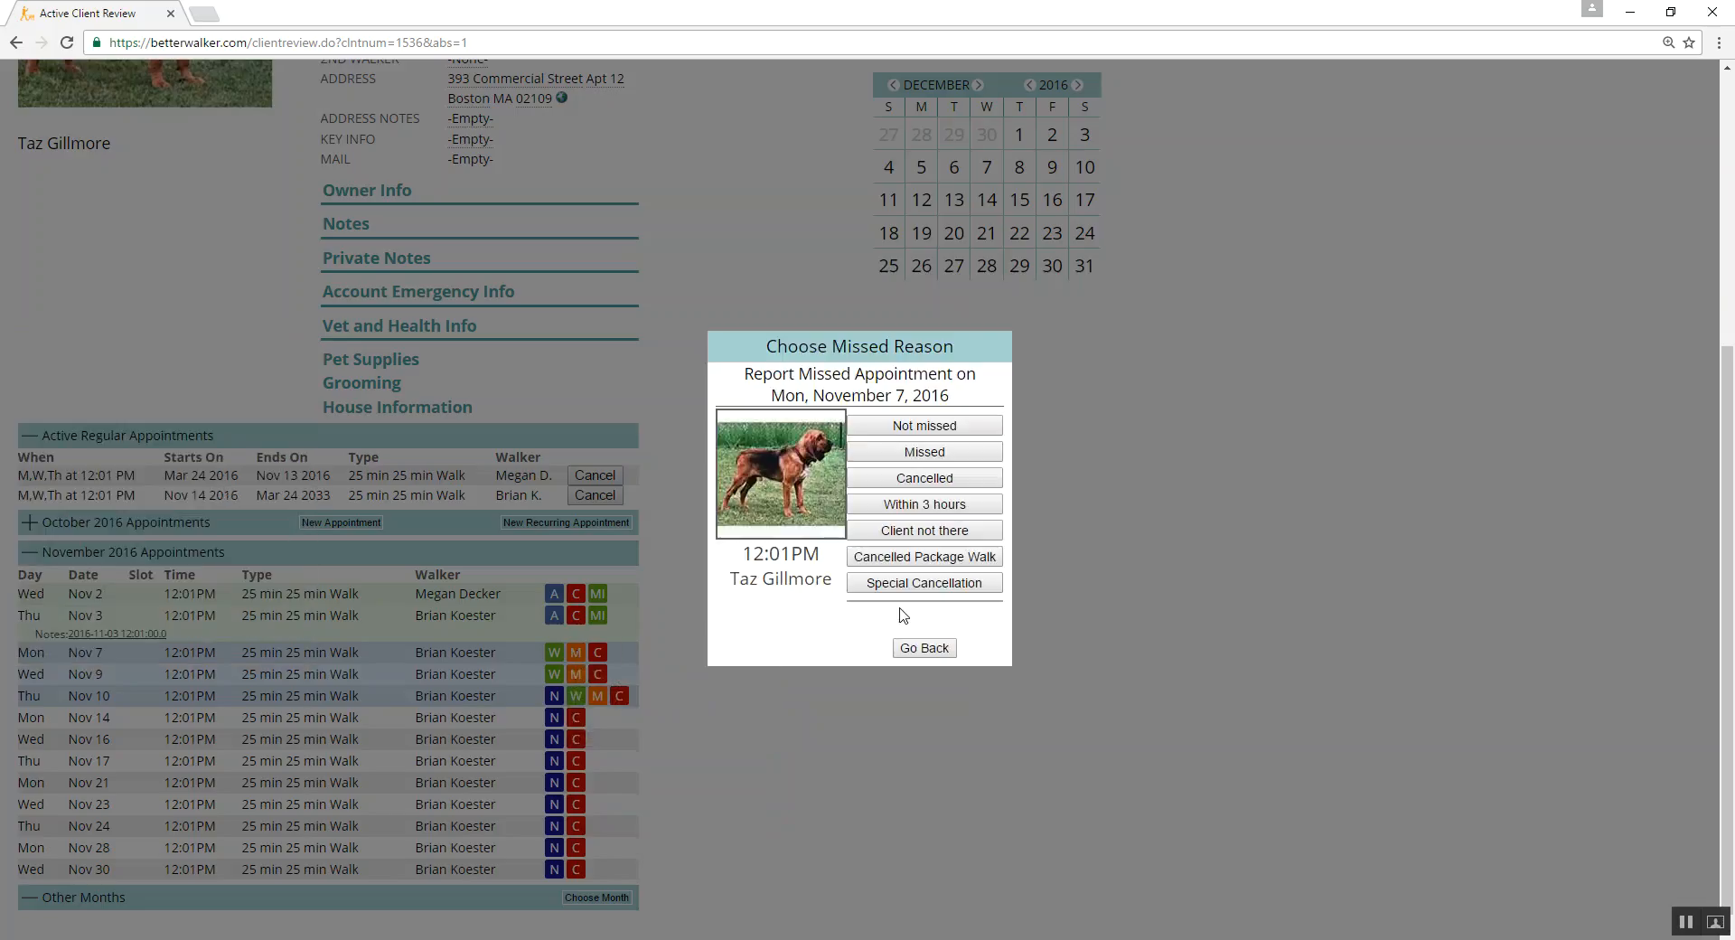
{"action": "left_click", "coordinate": [930, 532]}
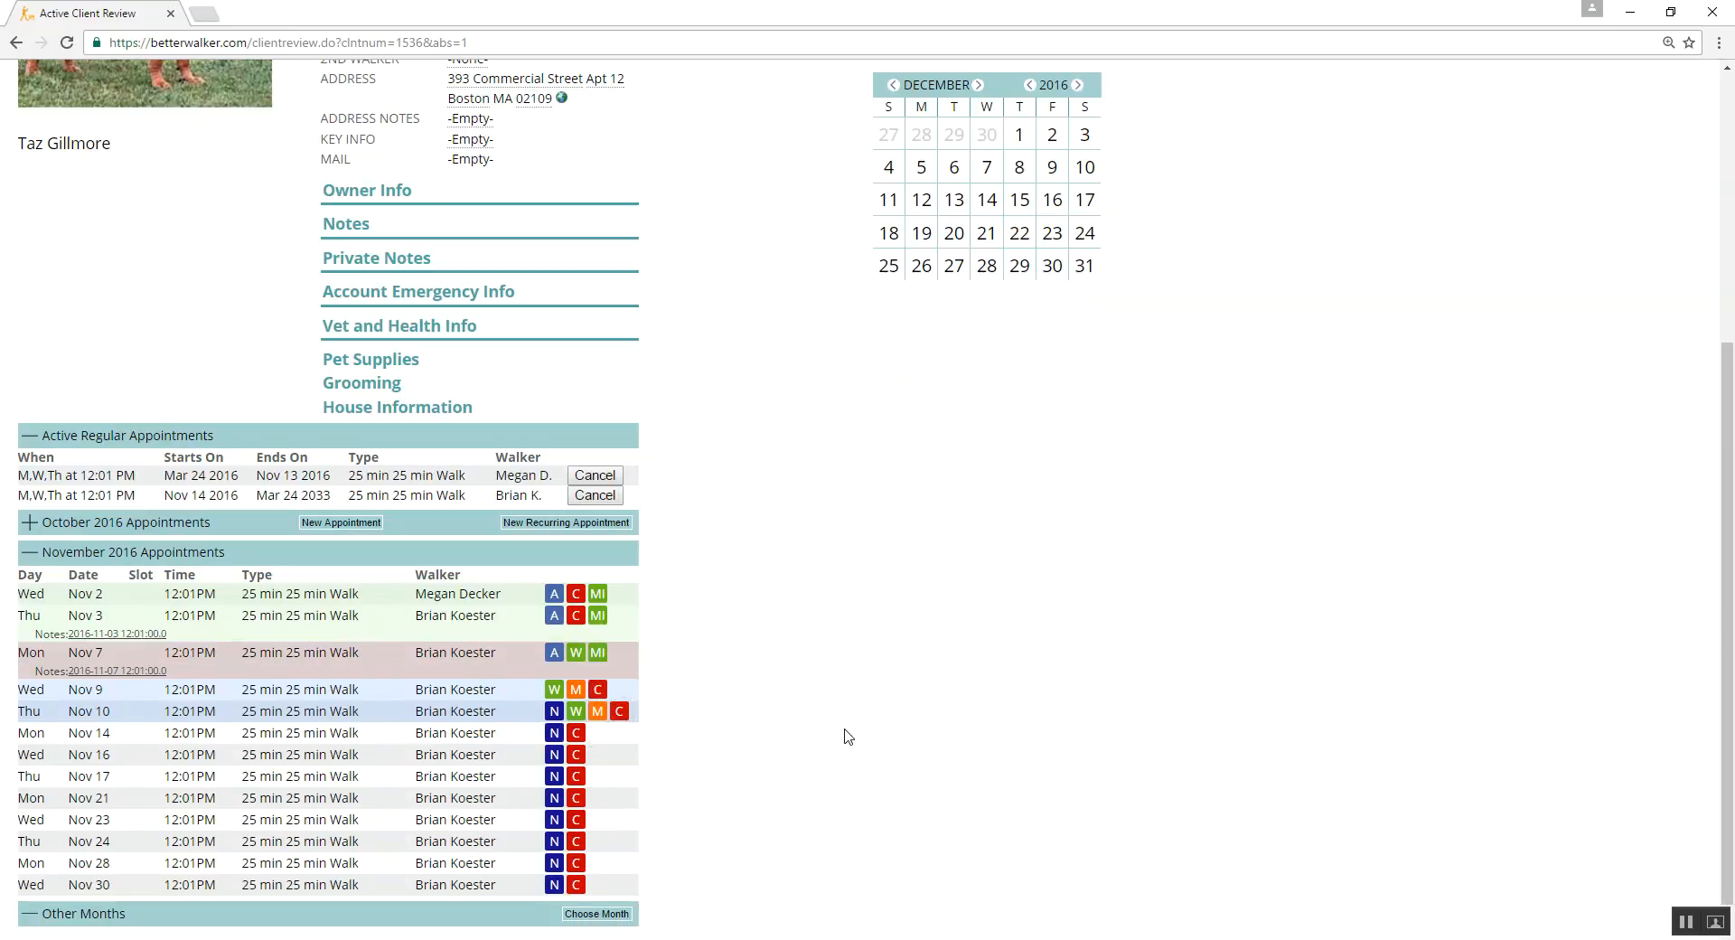
Add the note "Take off Shoes" to the Nov 10 appointment.
{"action": "left_click", "coordinate": [554, 710]}
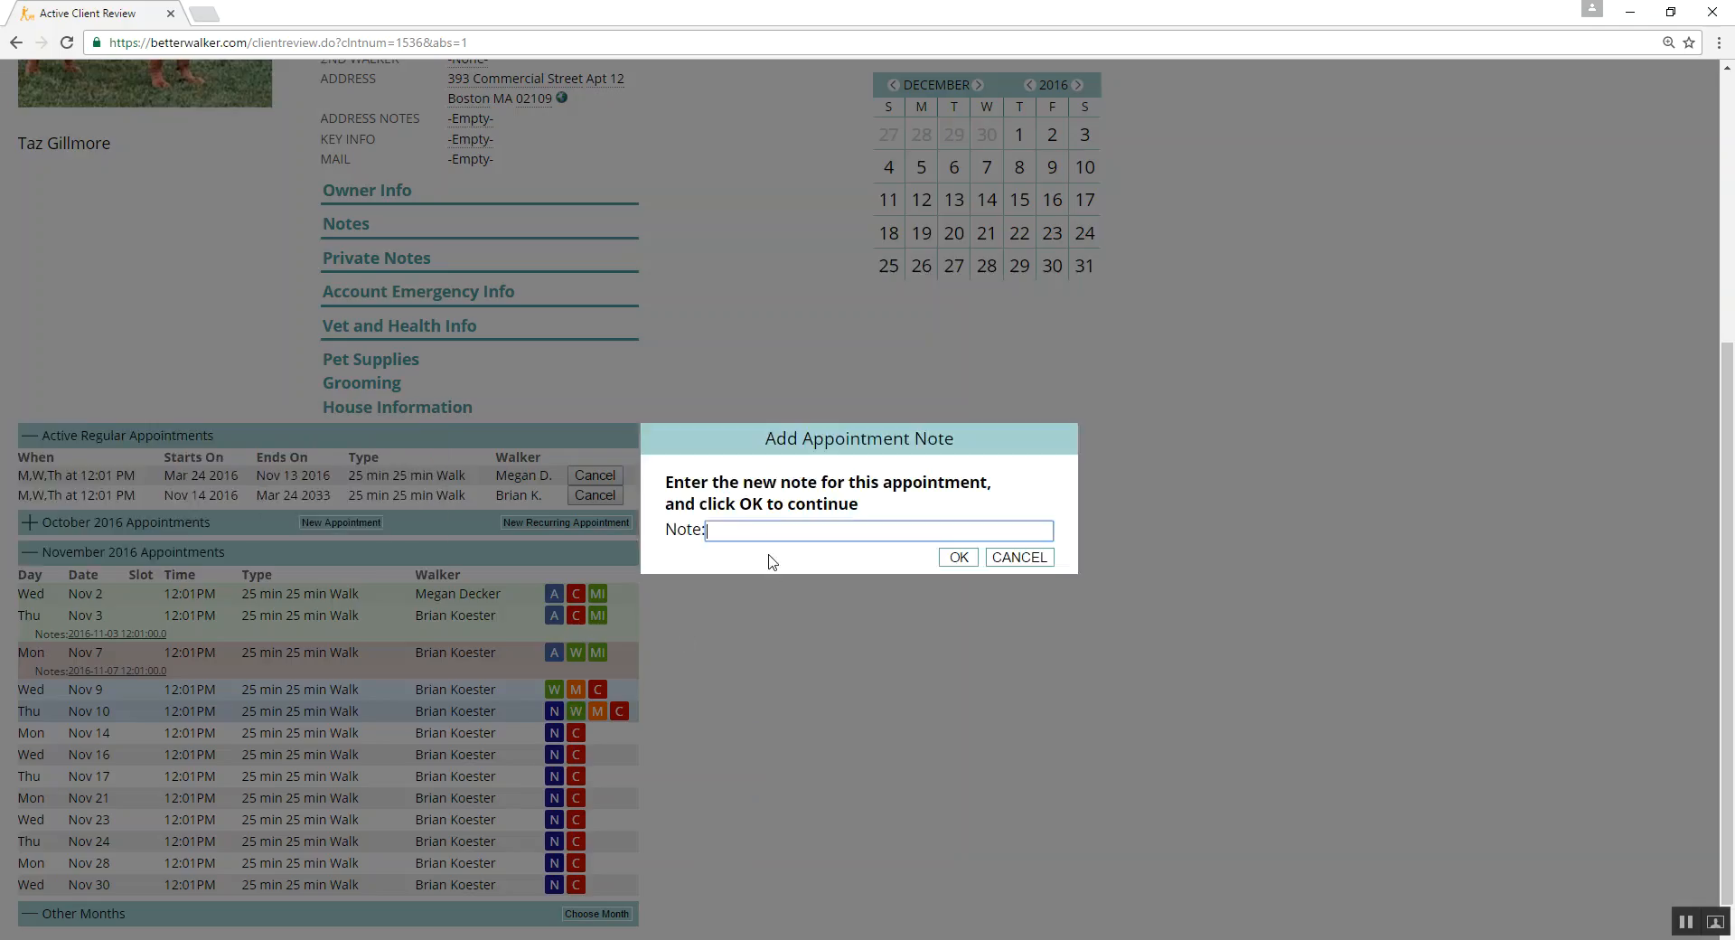
{"action": "type", "text": "Take off Sh"}
{"action": "type", "text": "i"}
{"action": "type", "text": "oes"}
{"action": "left_click", "coordinate": [950, 557]}
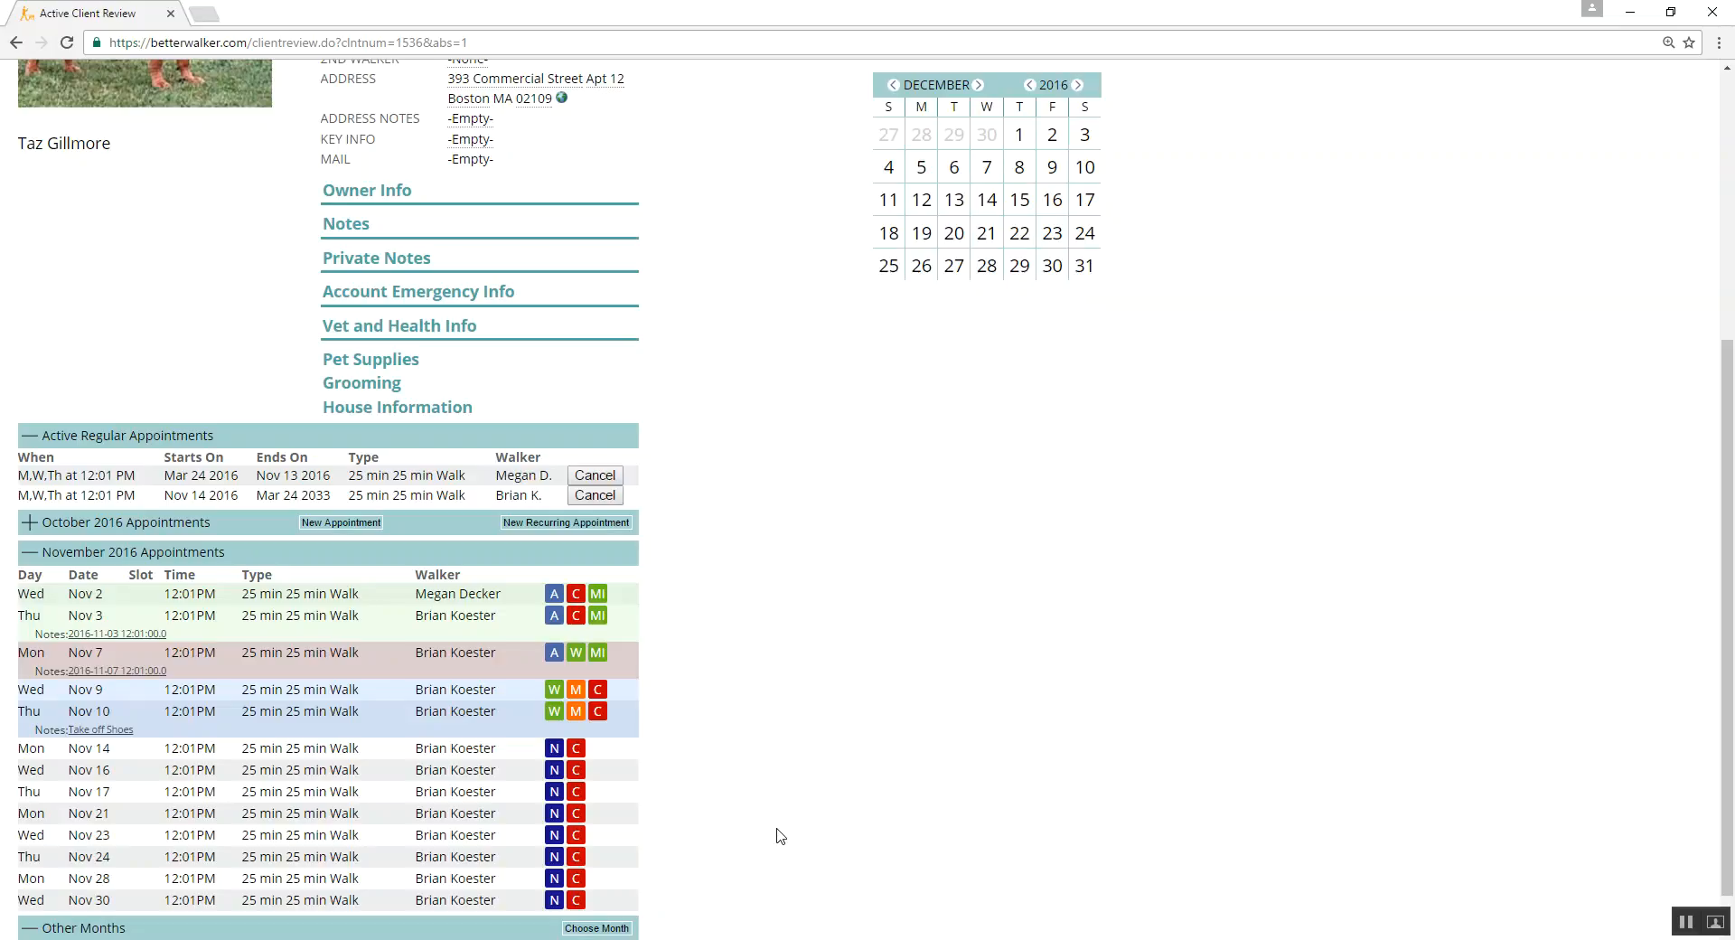
Cancel only the Nov 16 instance of the recurring walk appointments.
{"action": "left_click", "coordinate": [575, 770]}
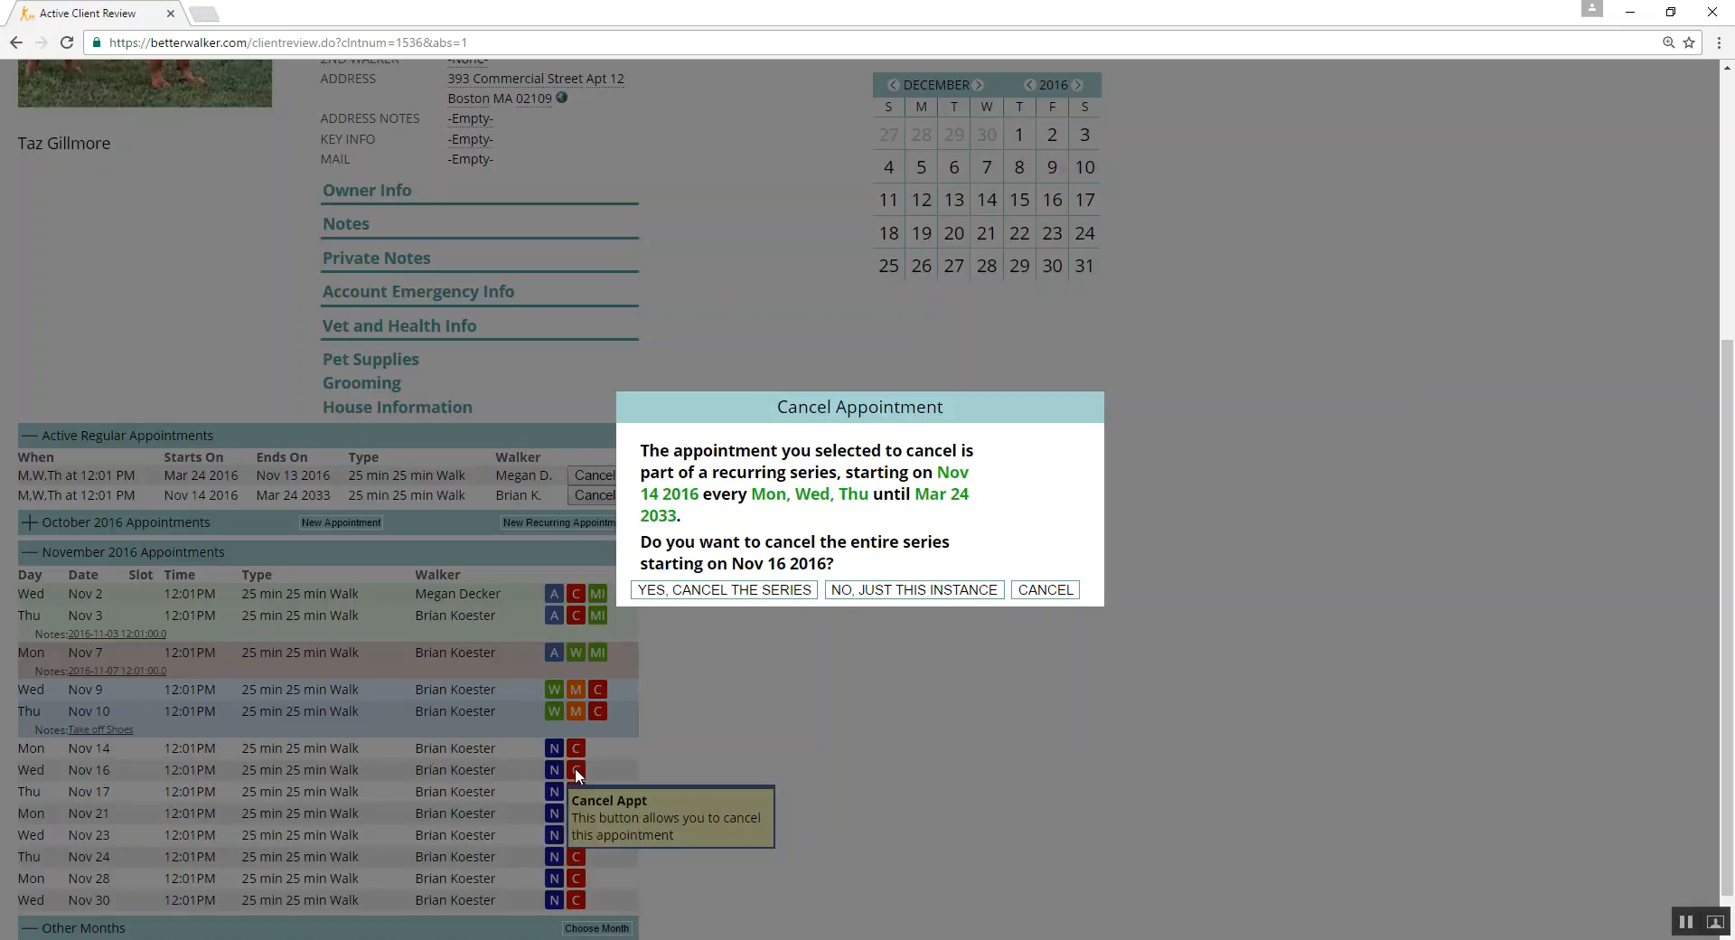
{"action": "left_click", "coordinate": [884, 592]}
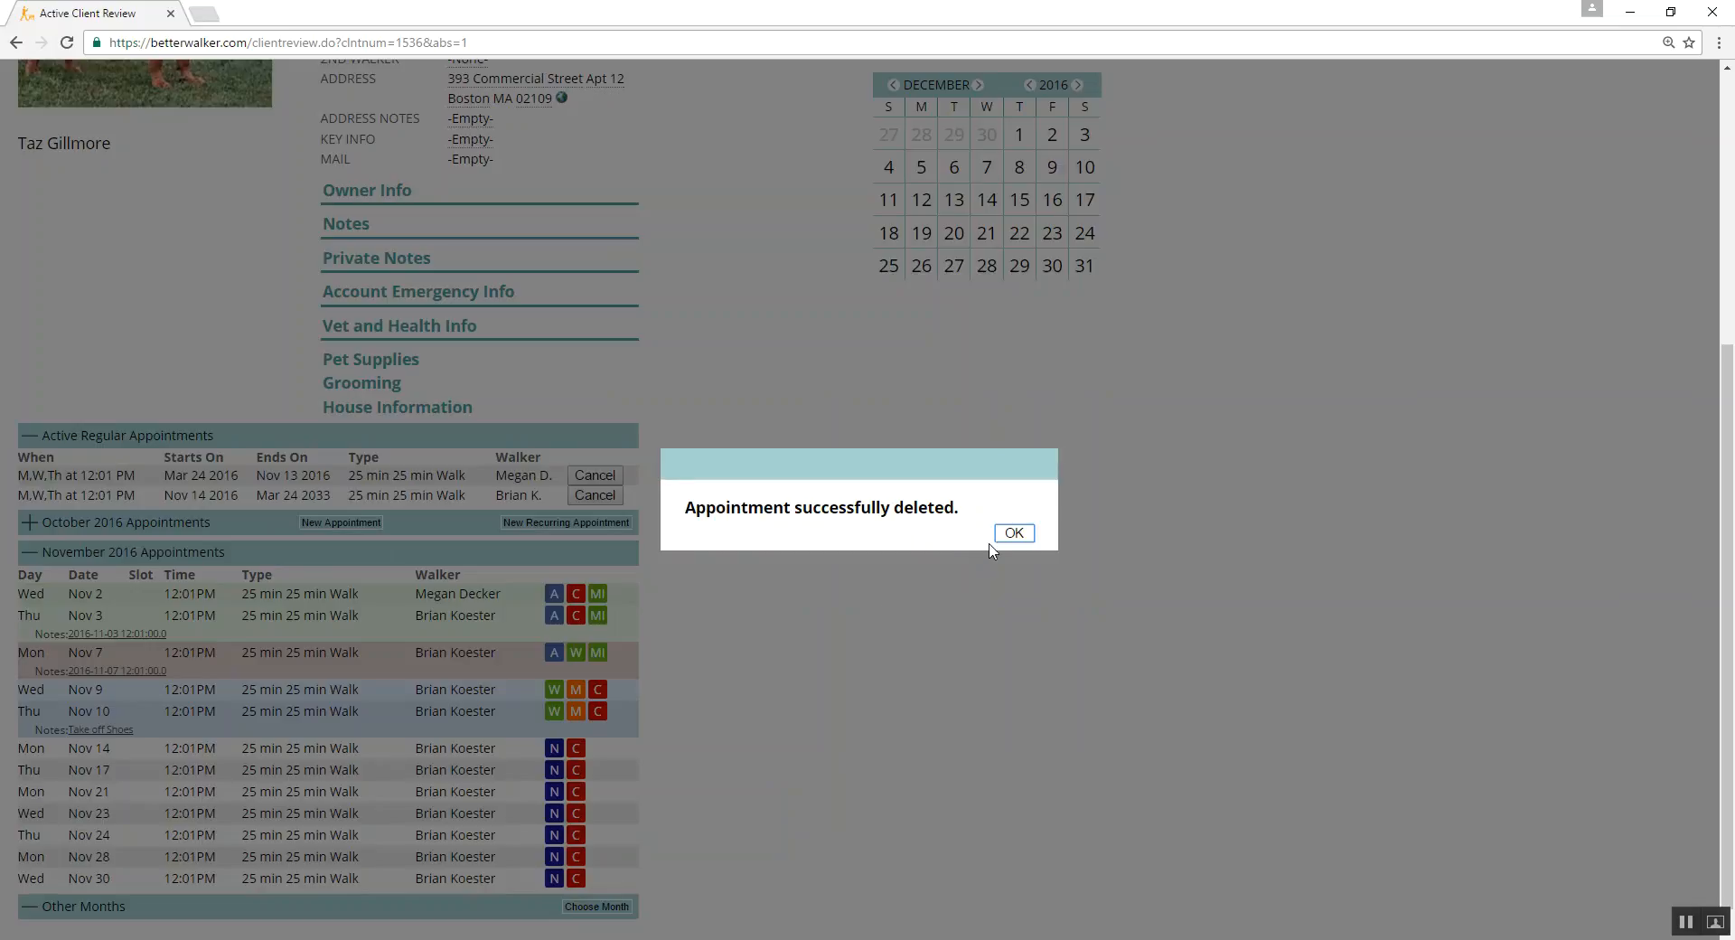
{"action": "left_click", "coordinate": [1008, 533]}
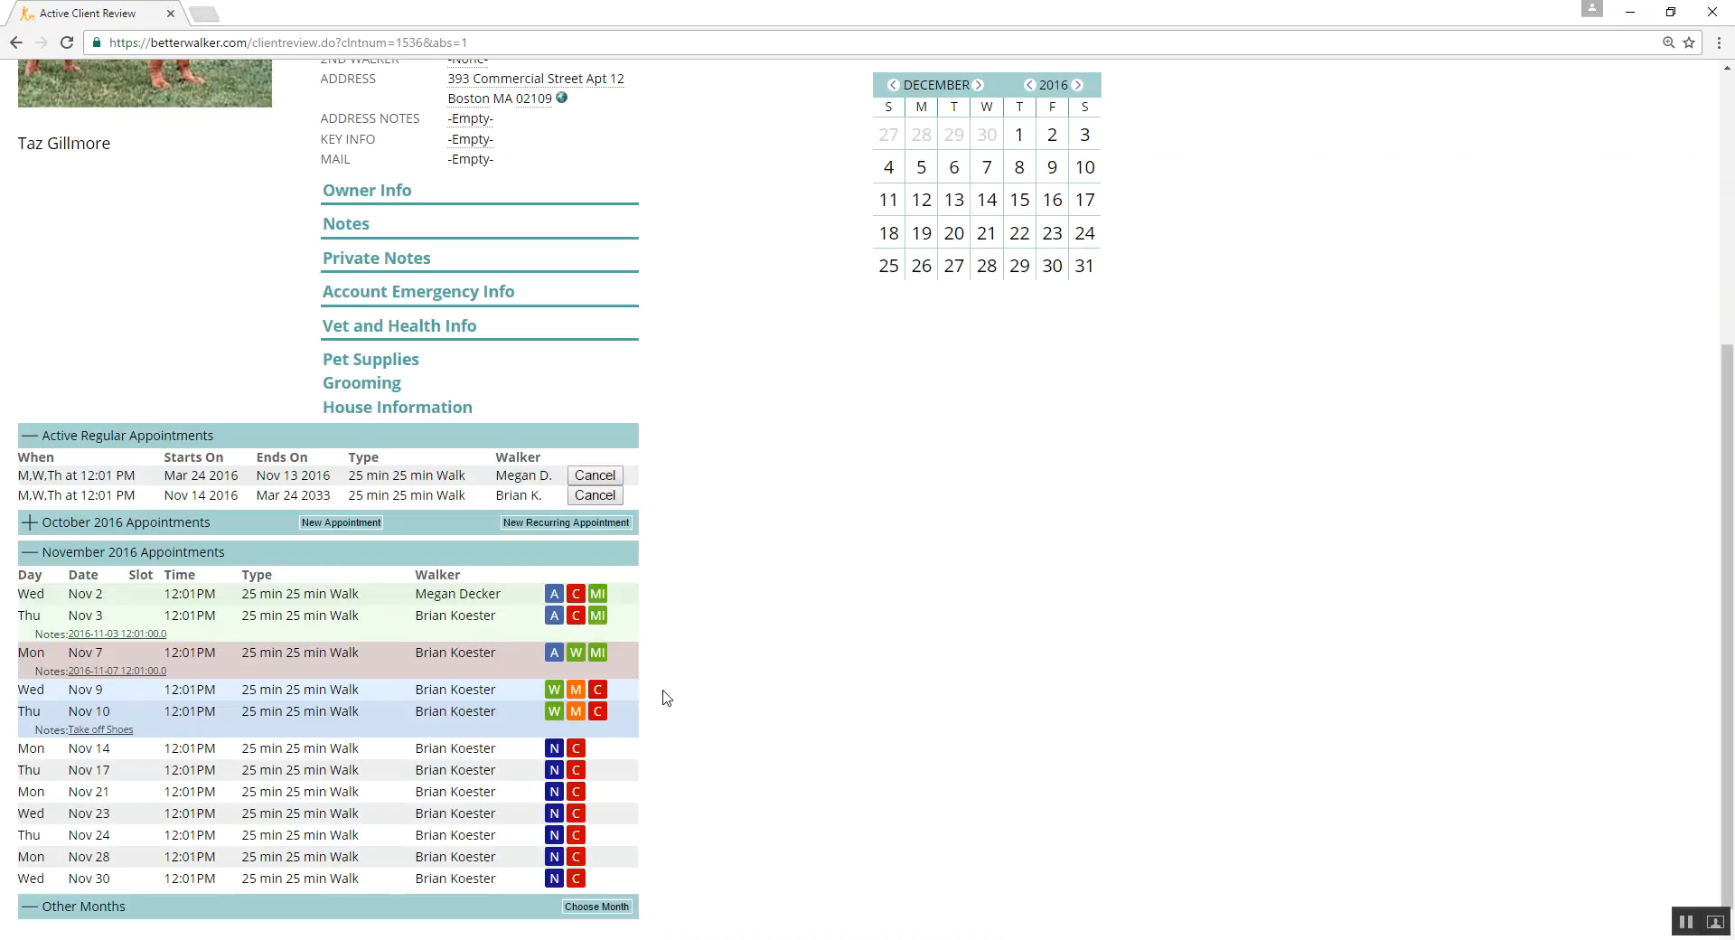
Cancel the entire recurring appointment series starting on Nov 14 2016.
{"action": "left_click", "coordinate": [580, 749]}
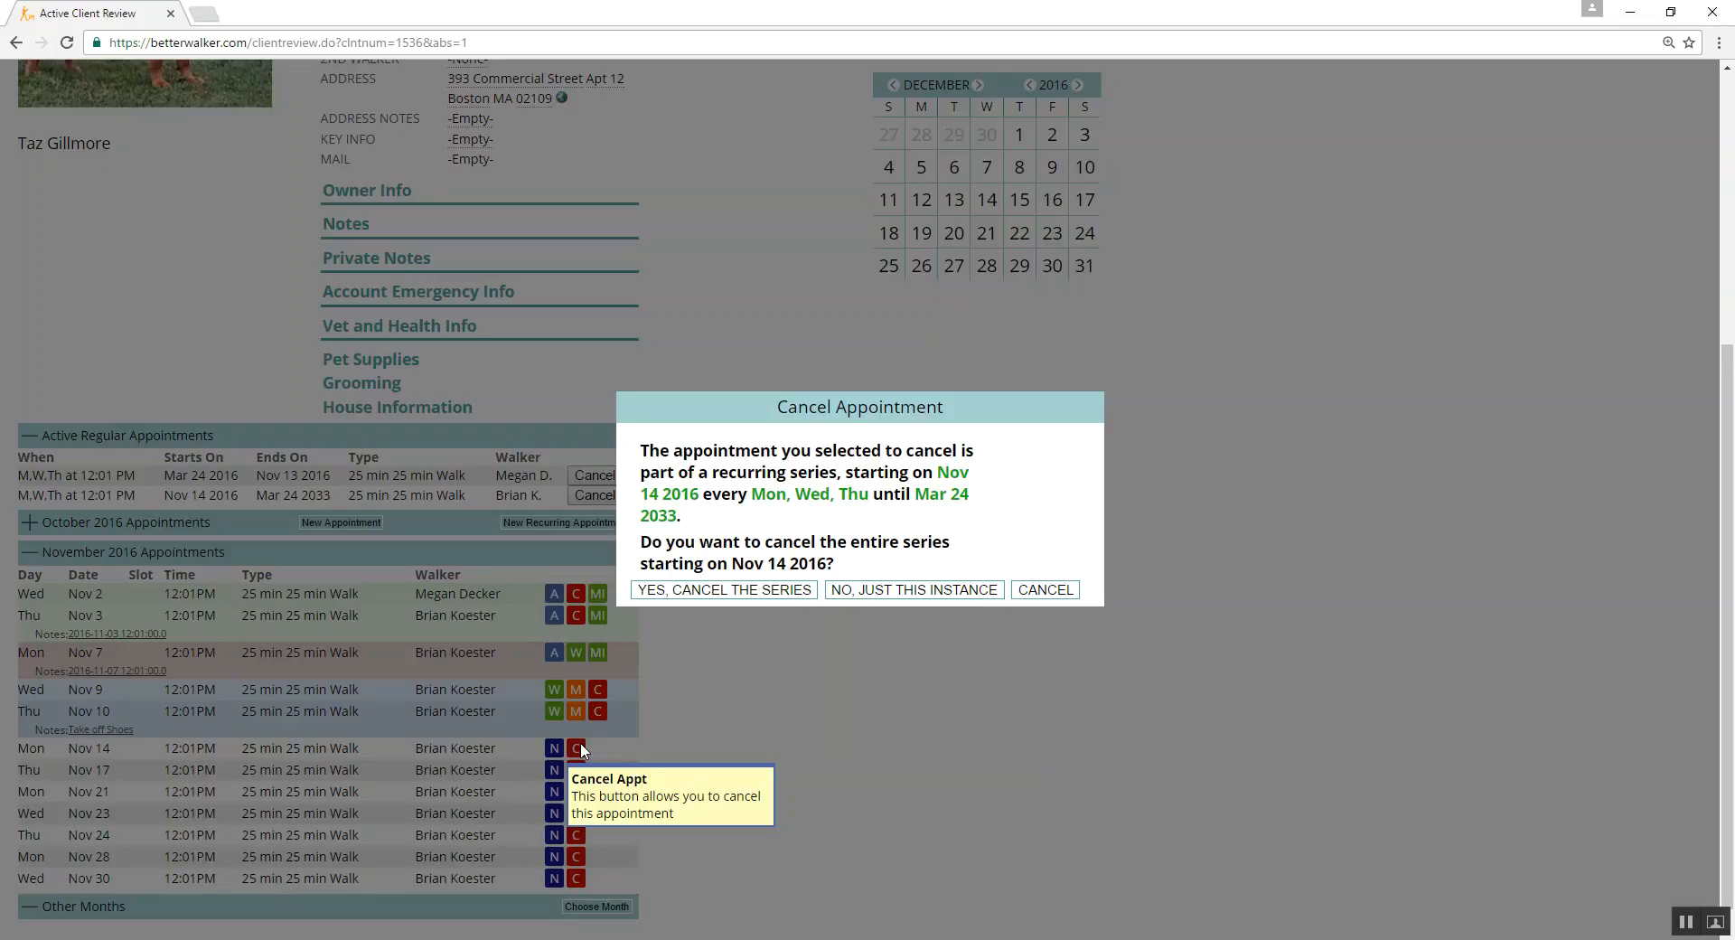
{"action": "left_click", "coordinate": [686, 594]}
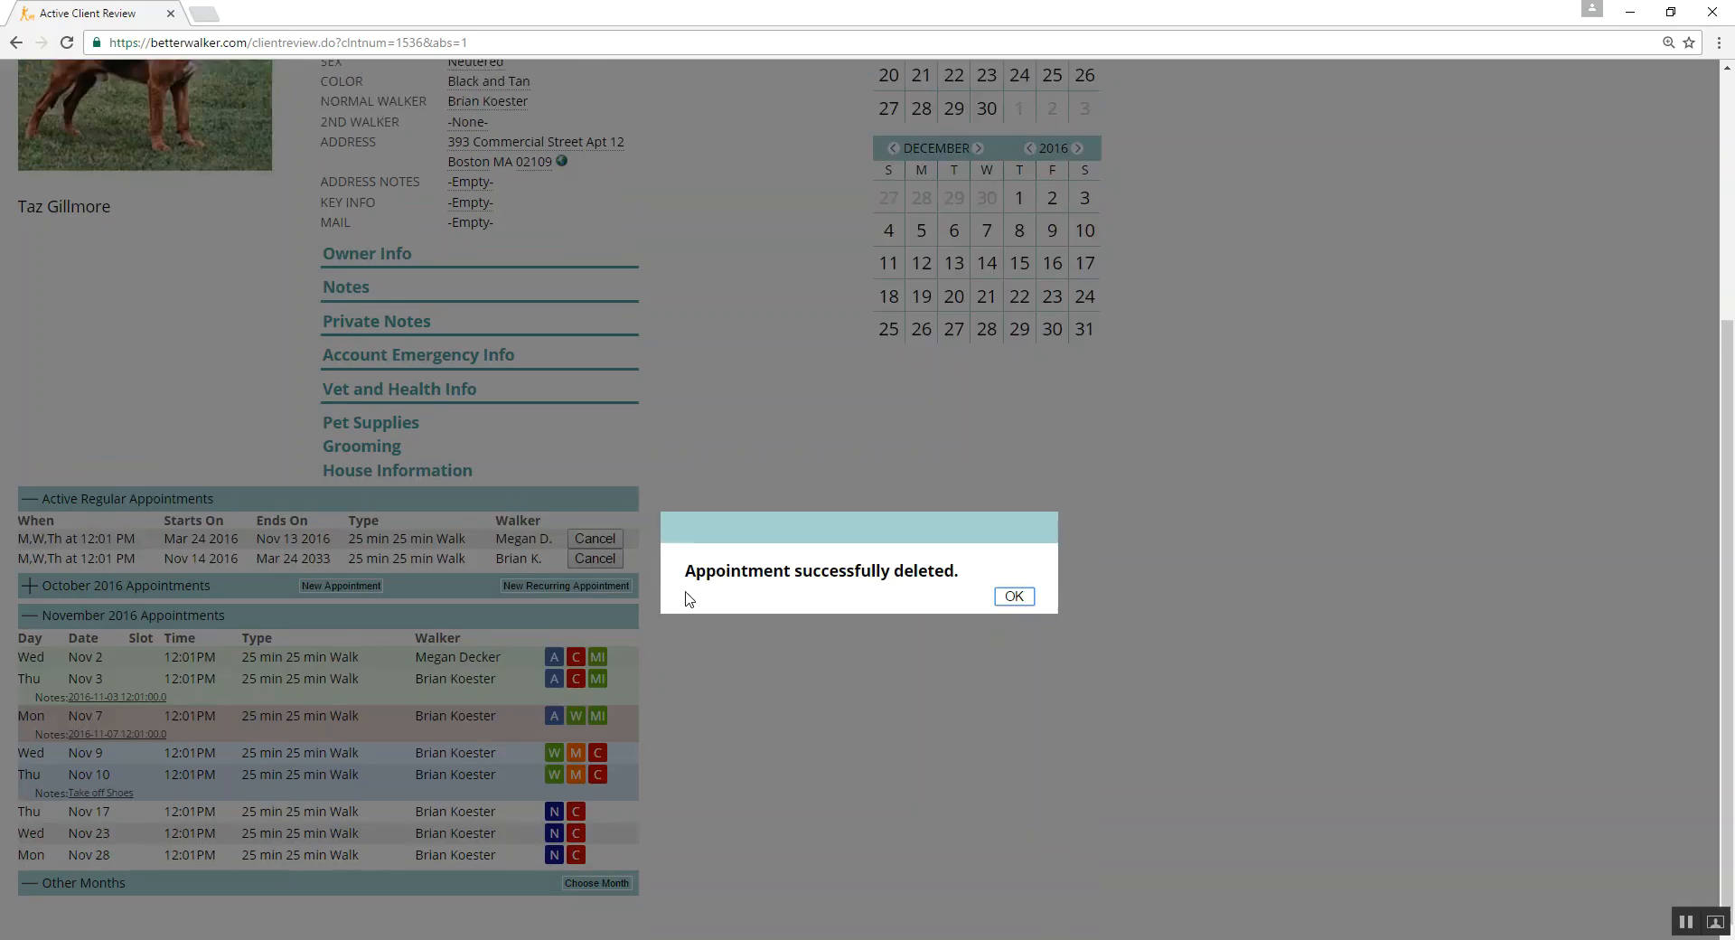
{"action": "left_click", "coordinate": [1006, 599]}
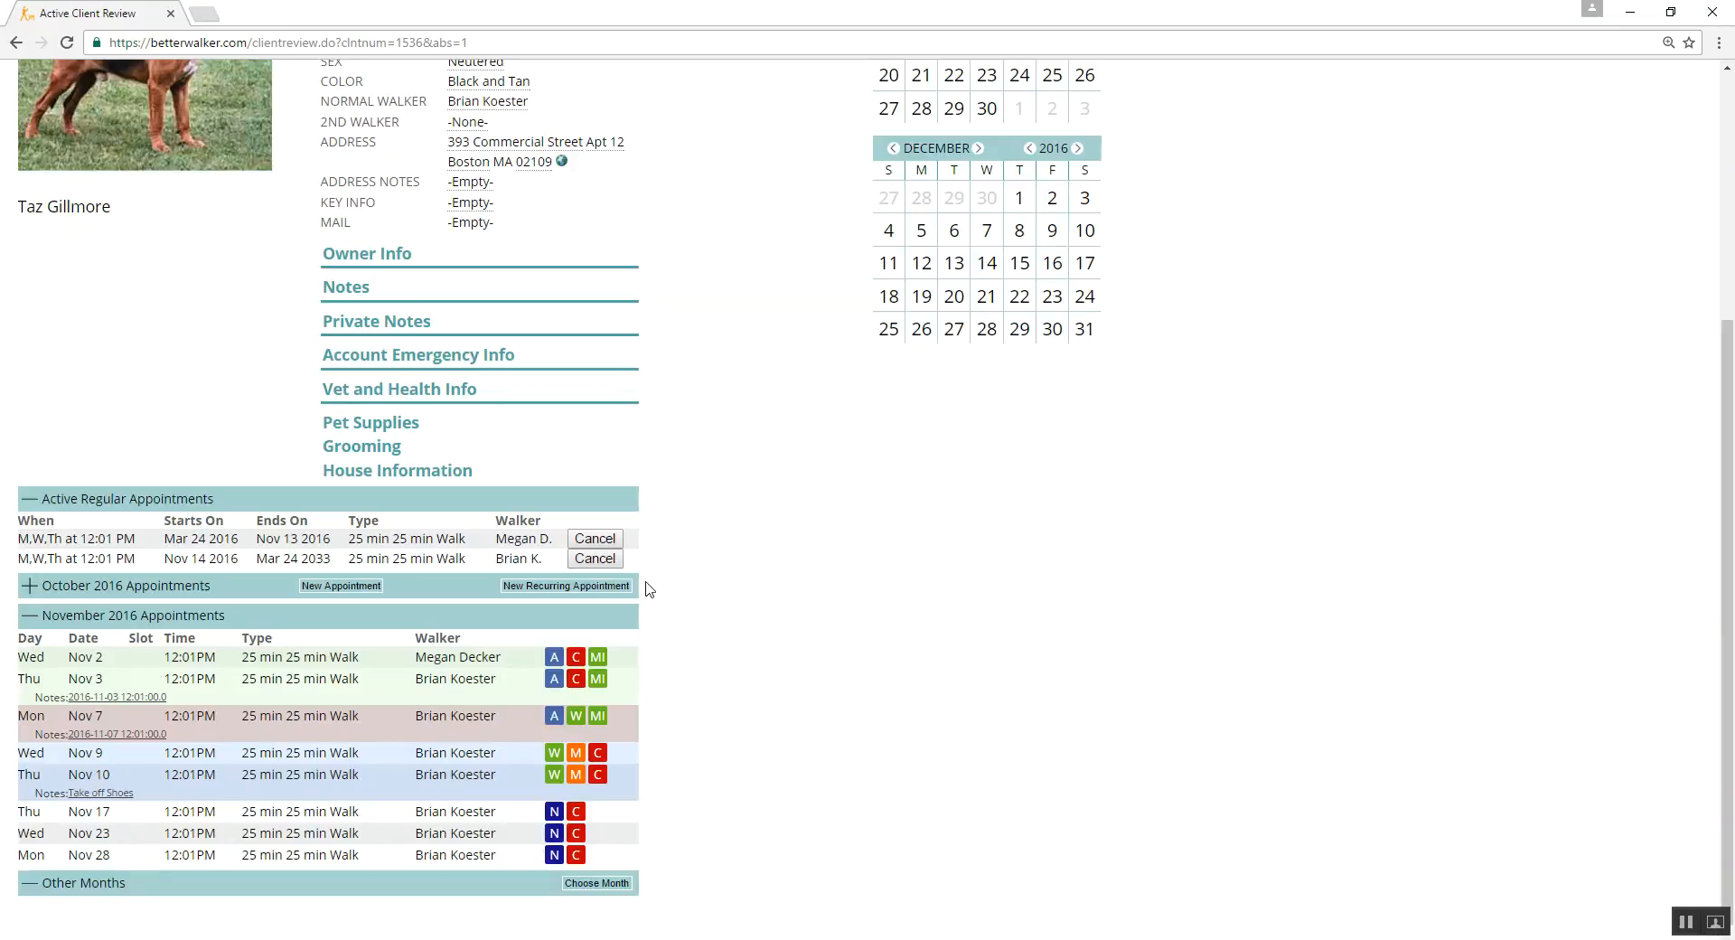
Begin a new recurring appointment with the client's normal walker and the type 30m Dog Visit.
{"action": "left_click", "coordinate": [599, 588]}
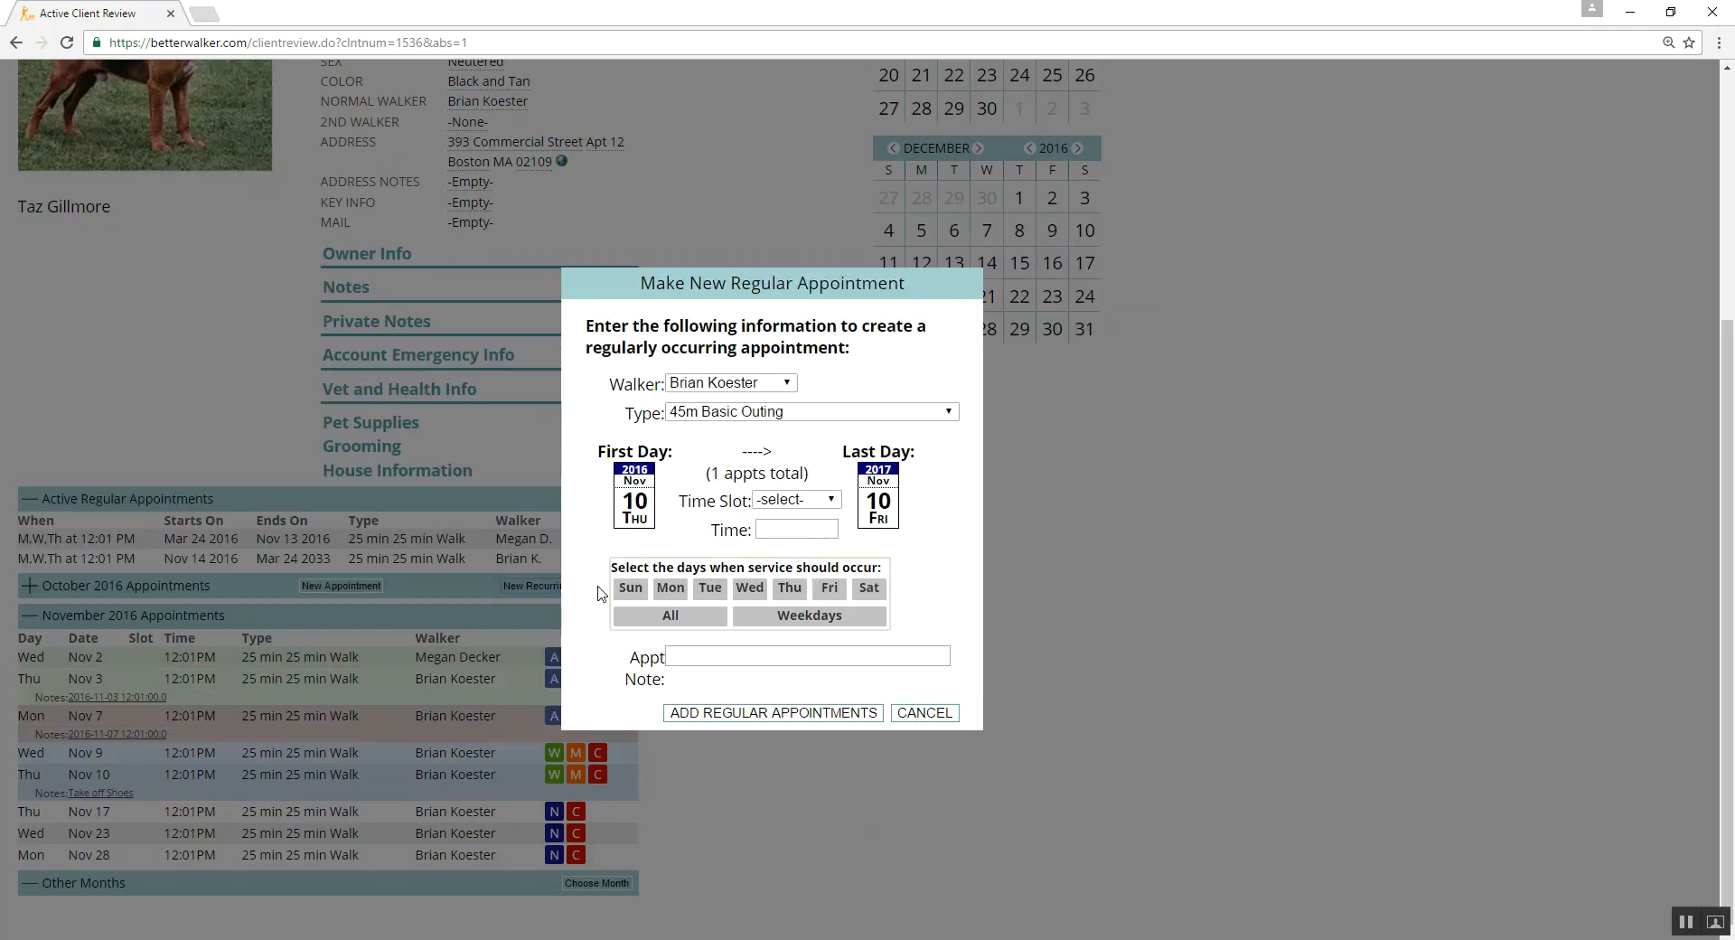
{"action": "left_click", "coordinate": [779, 384]}
{"action": "left_click", "coordinate": [757, 399]}
{"action": "left_click", "coordinate": [946, 413]}
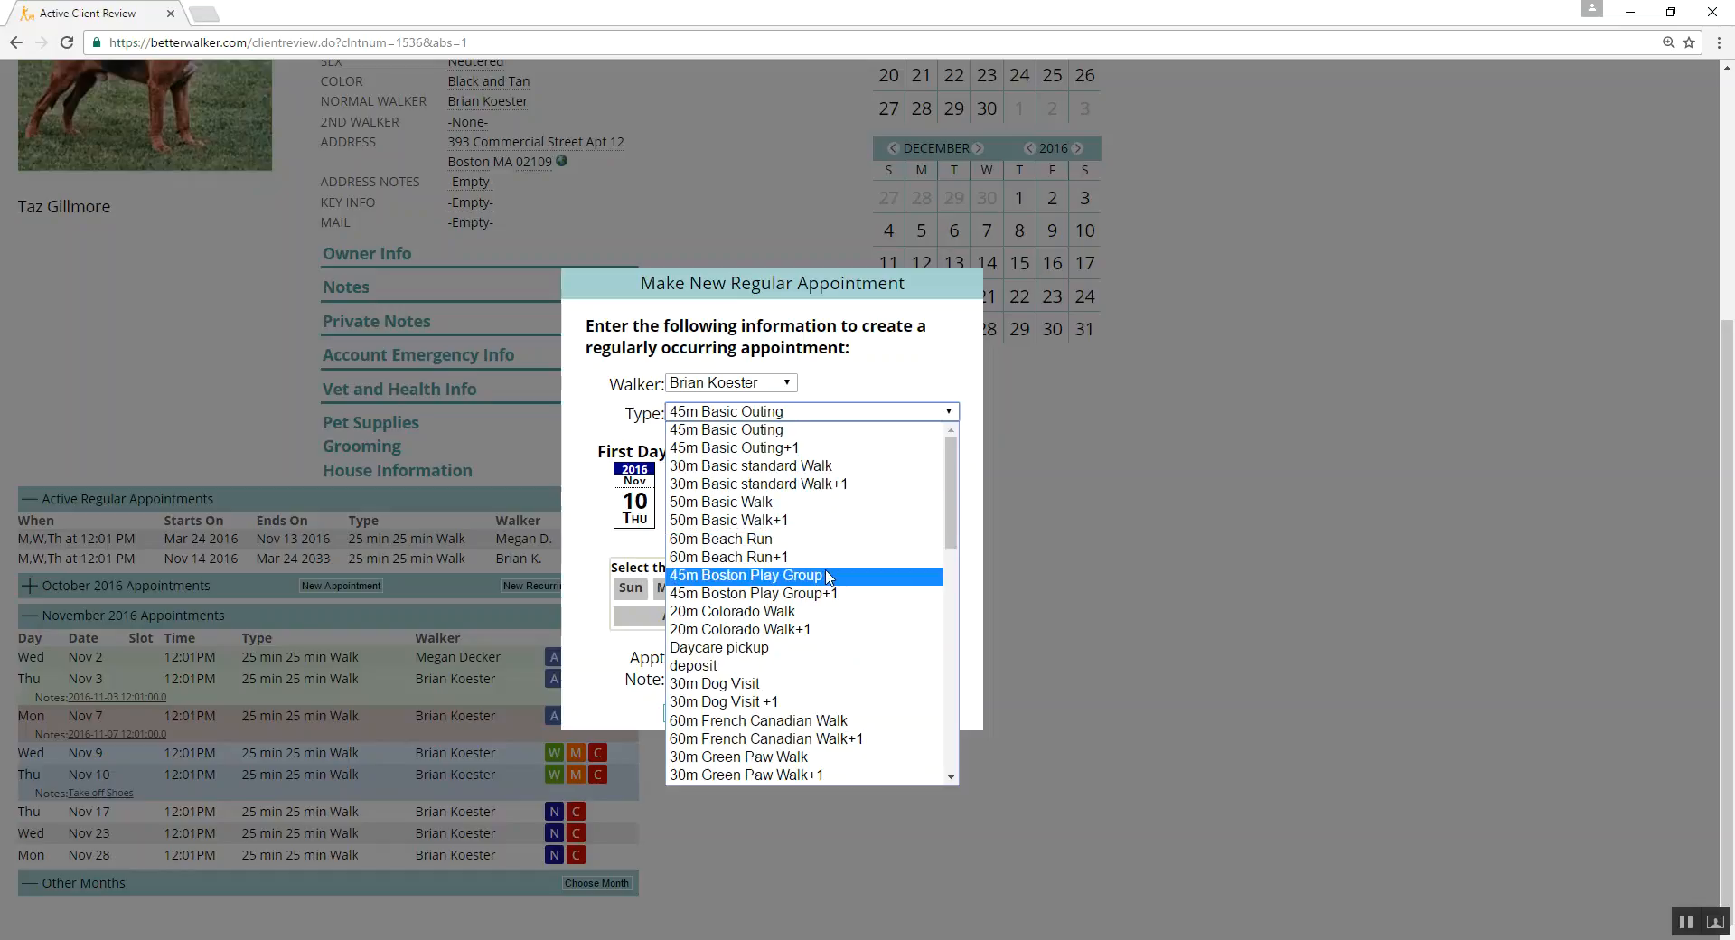
{"action": "left_click", "coordinate": [780, 684]}
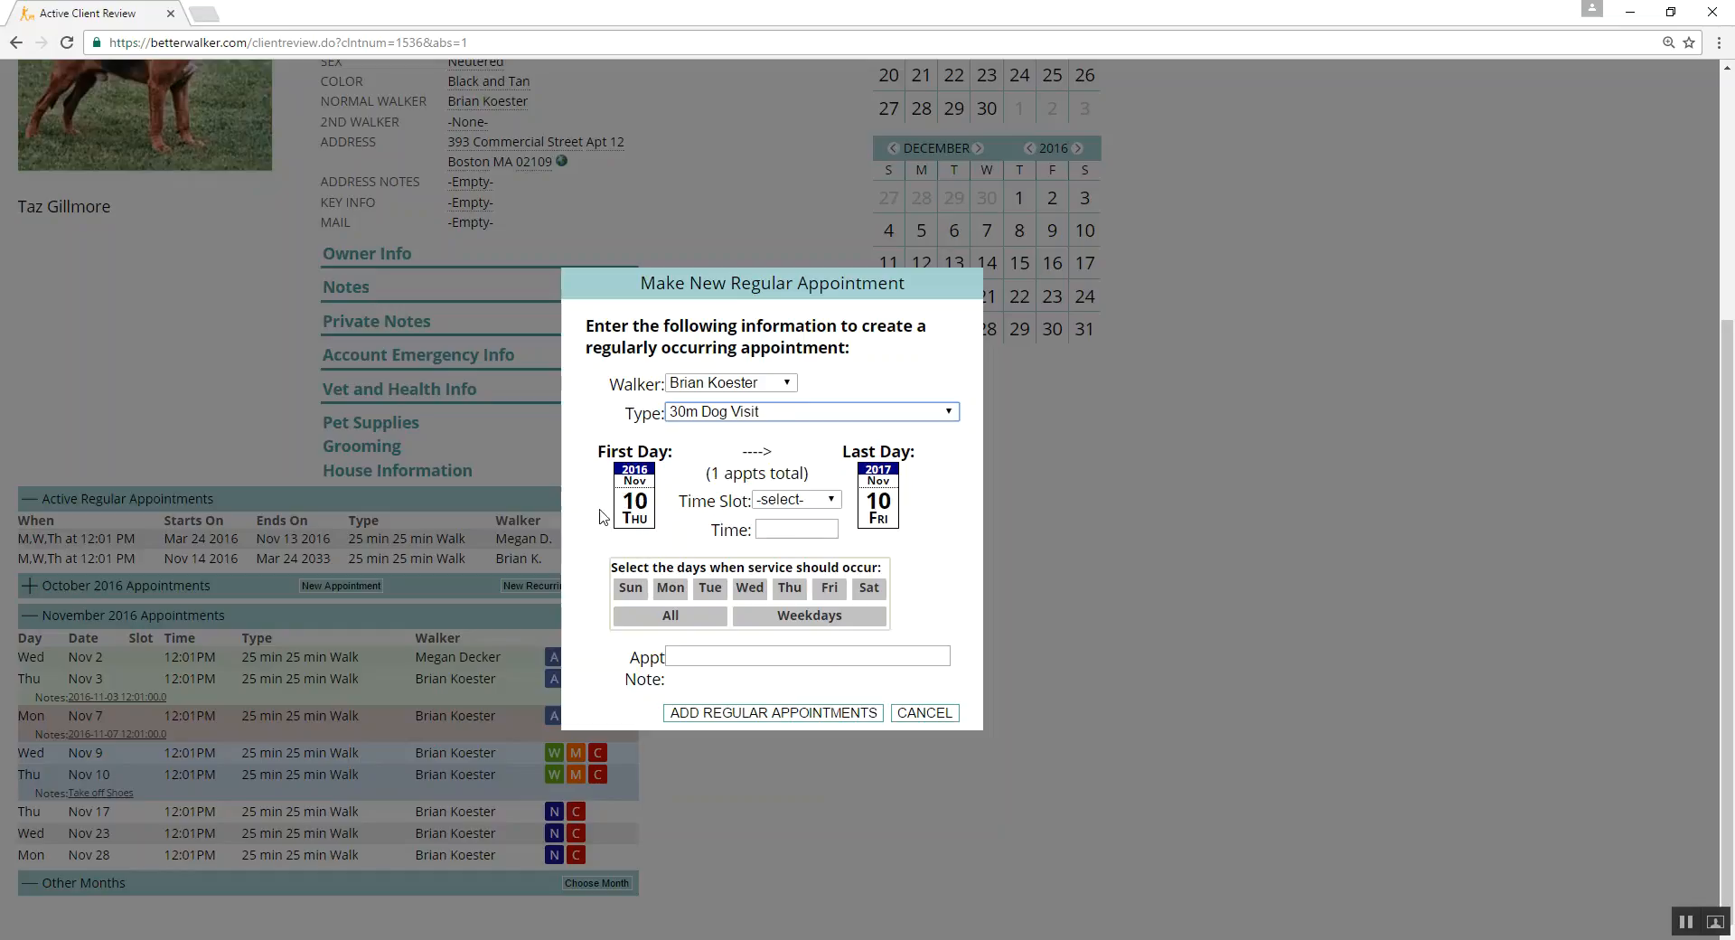
Set the recurring appointment's first day to Nov 14 2016 and its time slot to Midday.
{"action": "left_click", "coordinate": [634, 495]}
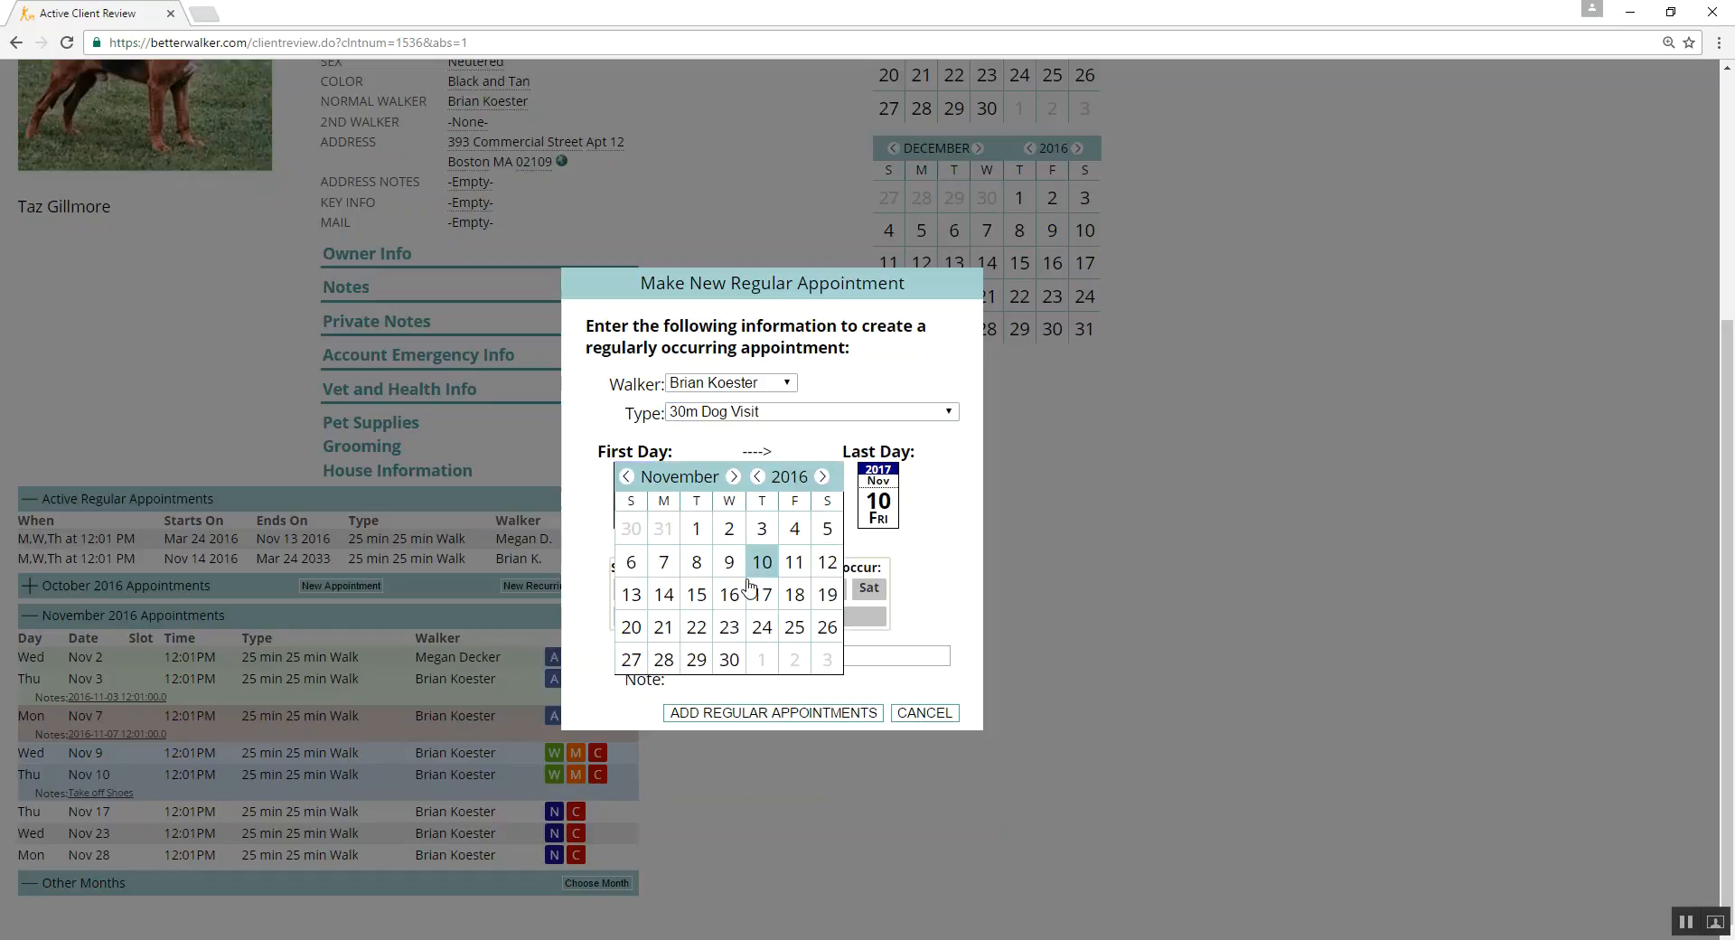
{"action": "left_click", "coordinate": [664, 595]}
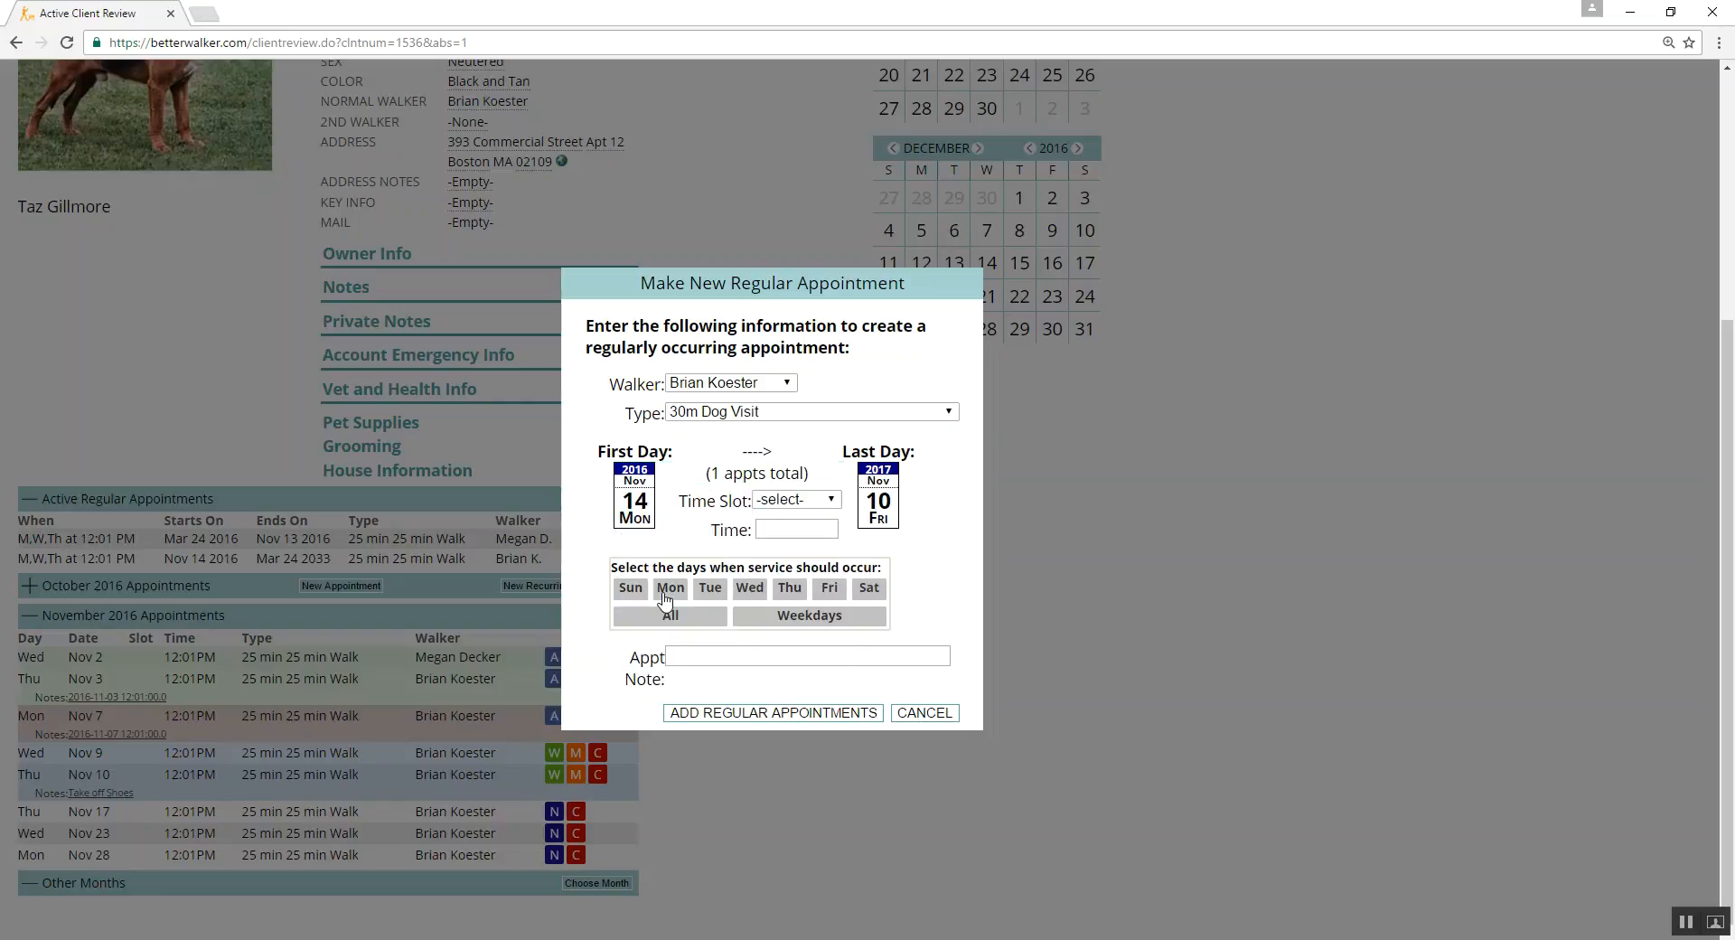
{"action": "left_click", "coordinate": [831, 502]}
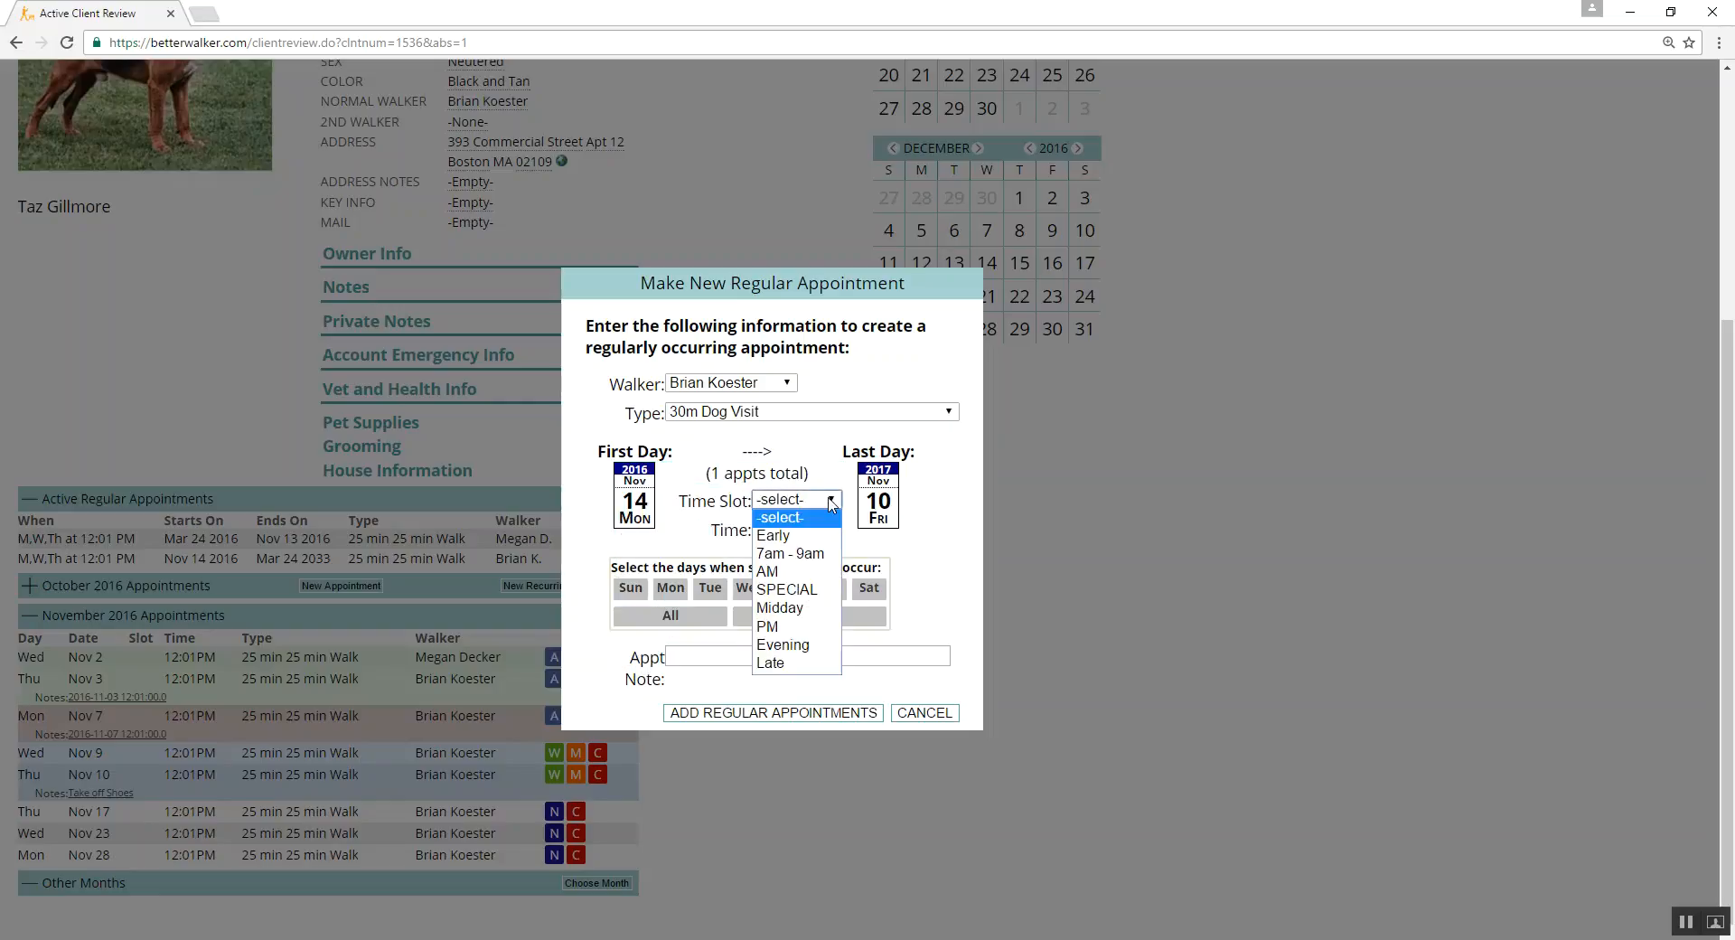
{"action": "left_click", "coordinate": [790, 608]}
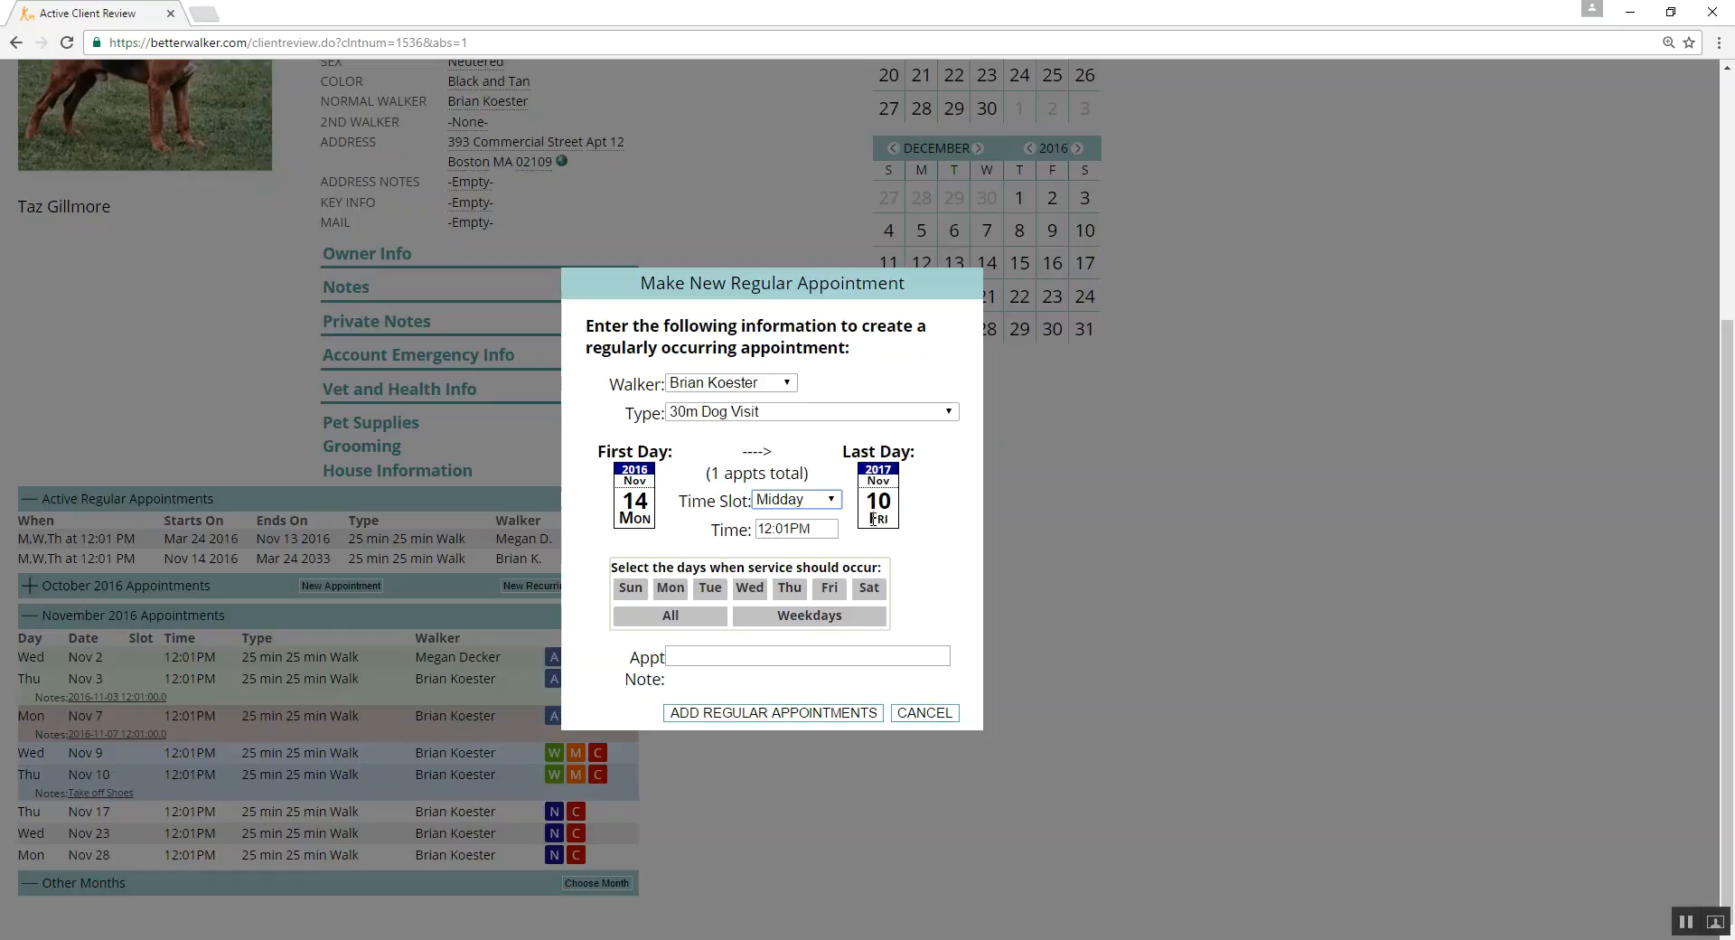
Set the recurring appointment's last day to Nov 10 2035.
{"action": "left_click", "coordinate": [879, 488]}
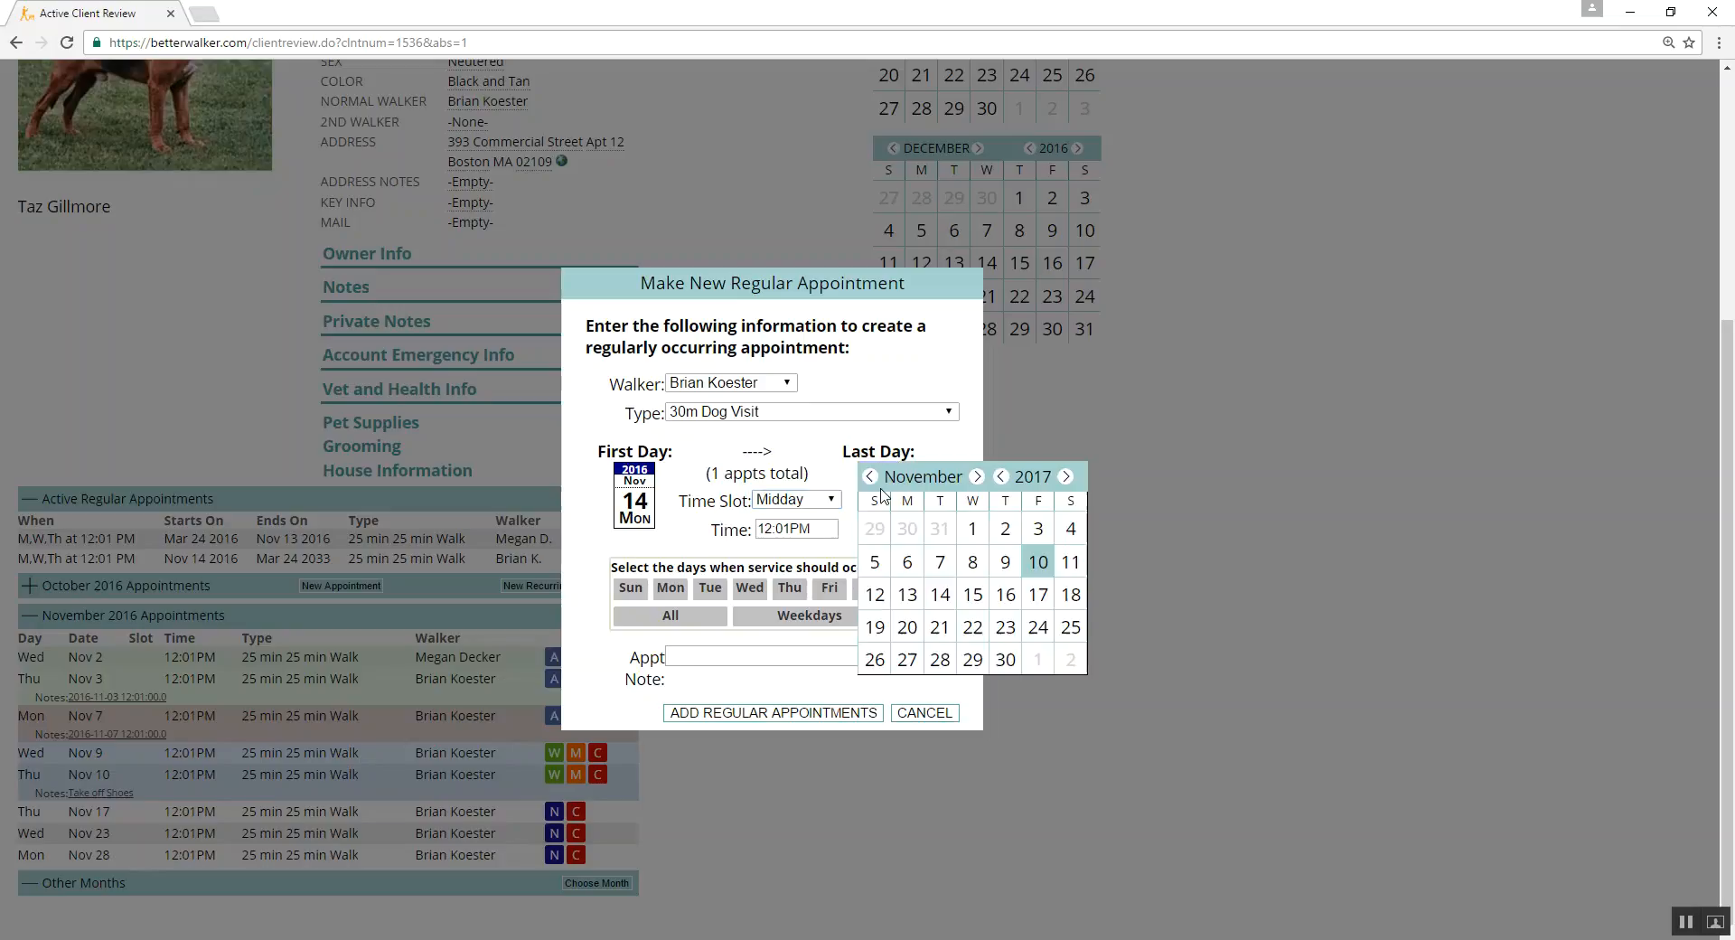
{"action": "left_click", "coordinate": [1065, 476]}
{"action": "left_click", "coordinate": [1065, 476]}
{"action": "left_click", "coordinate": [1066, 476]}
{"action": "double_click", "coordinate": [1065, 476]}
{"action": "left_click", "coordinate": [1066, 476]}
{"action": "double_click", "coordinate": [1065, 476]}
{"action": "double_click", "coordinate": [1066, 476]}
{"action": "left_click", "coordinate": [1065, 477]}
{"action": "double_click", "coordinate": [1065, 476]}
{"action": "double_click", "coordinate": [1065, 476]}
{"action": "double_click", "coordinate": [1065, 476]}
{"action": "left_click", "coordinate": [1065, 476]}
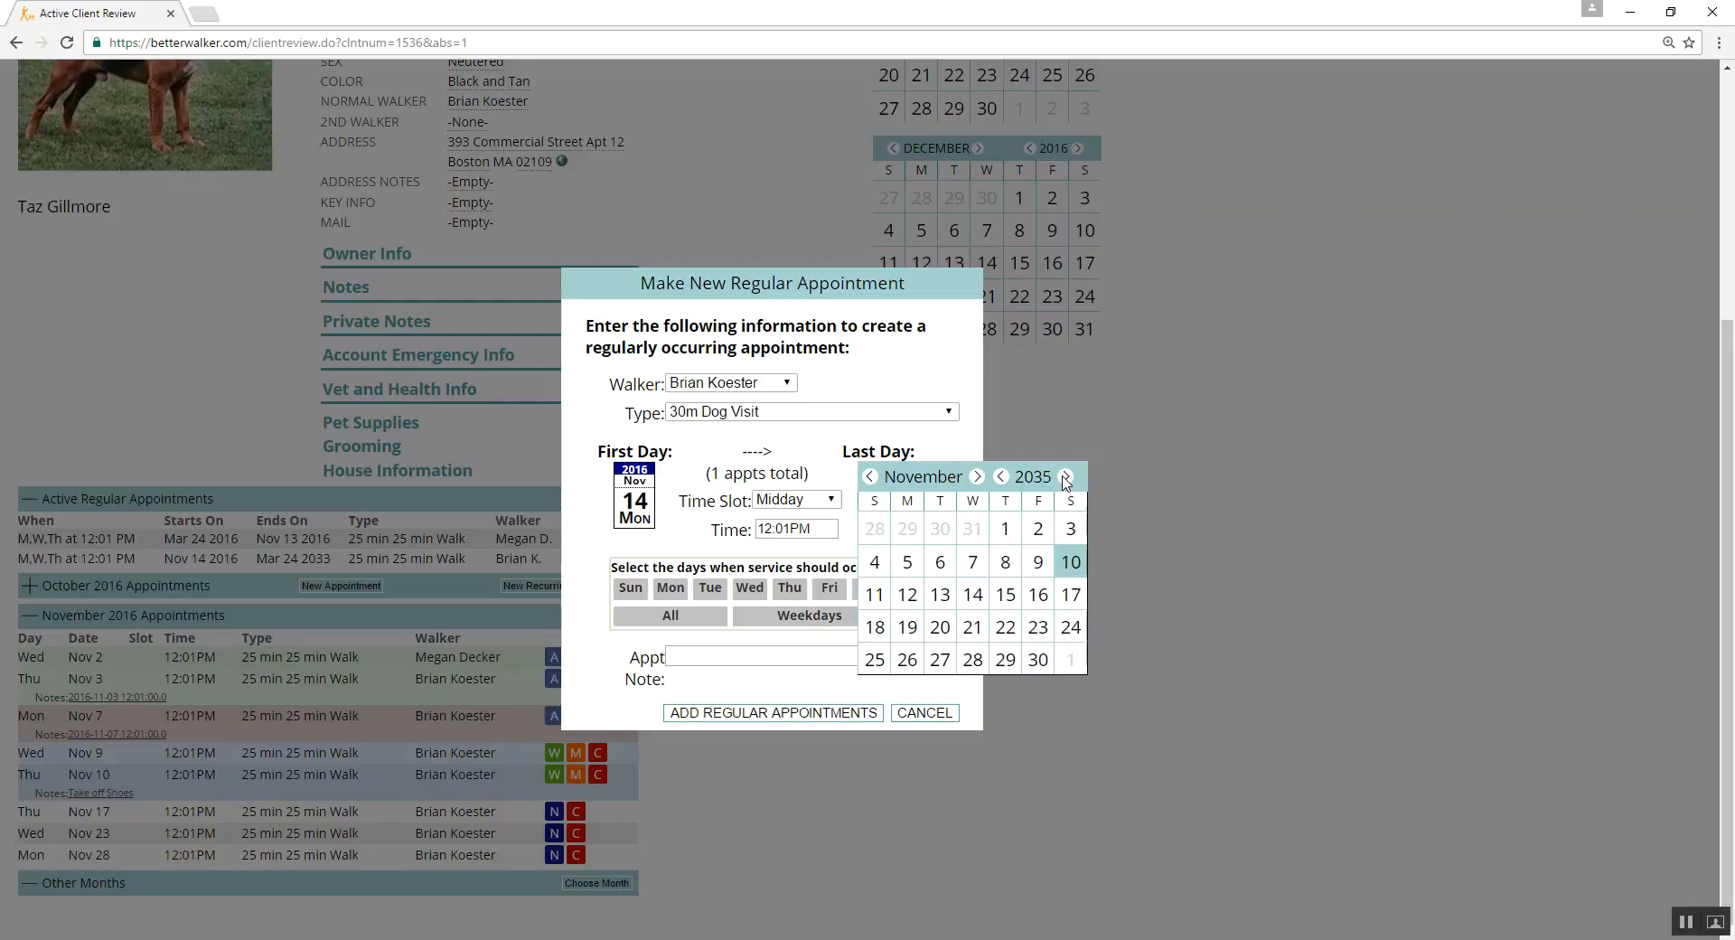
{"action": "left_click", "coordinate": [1070, 563]}
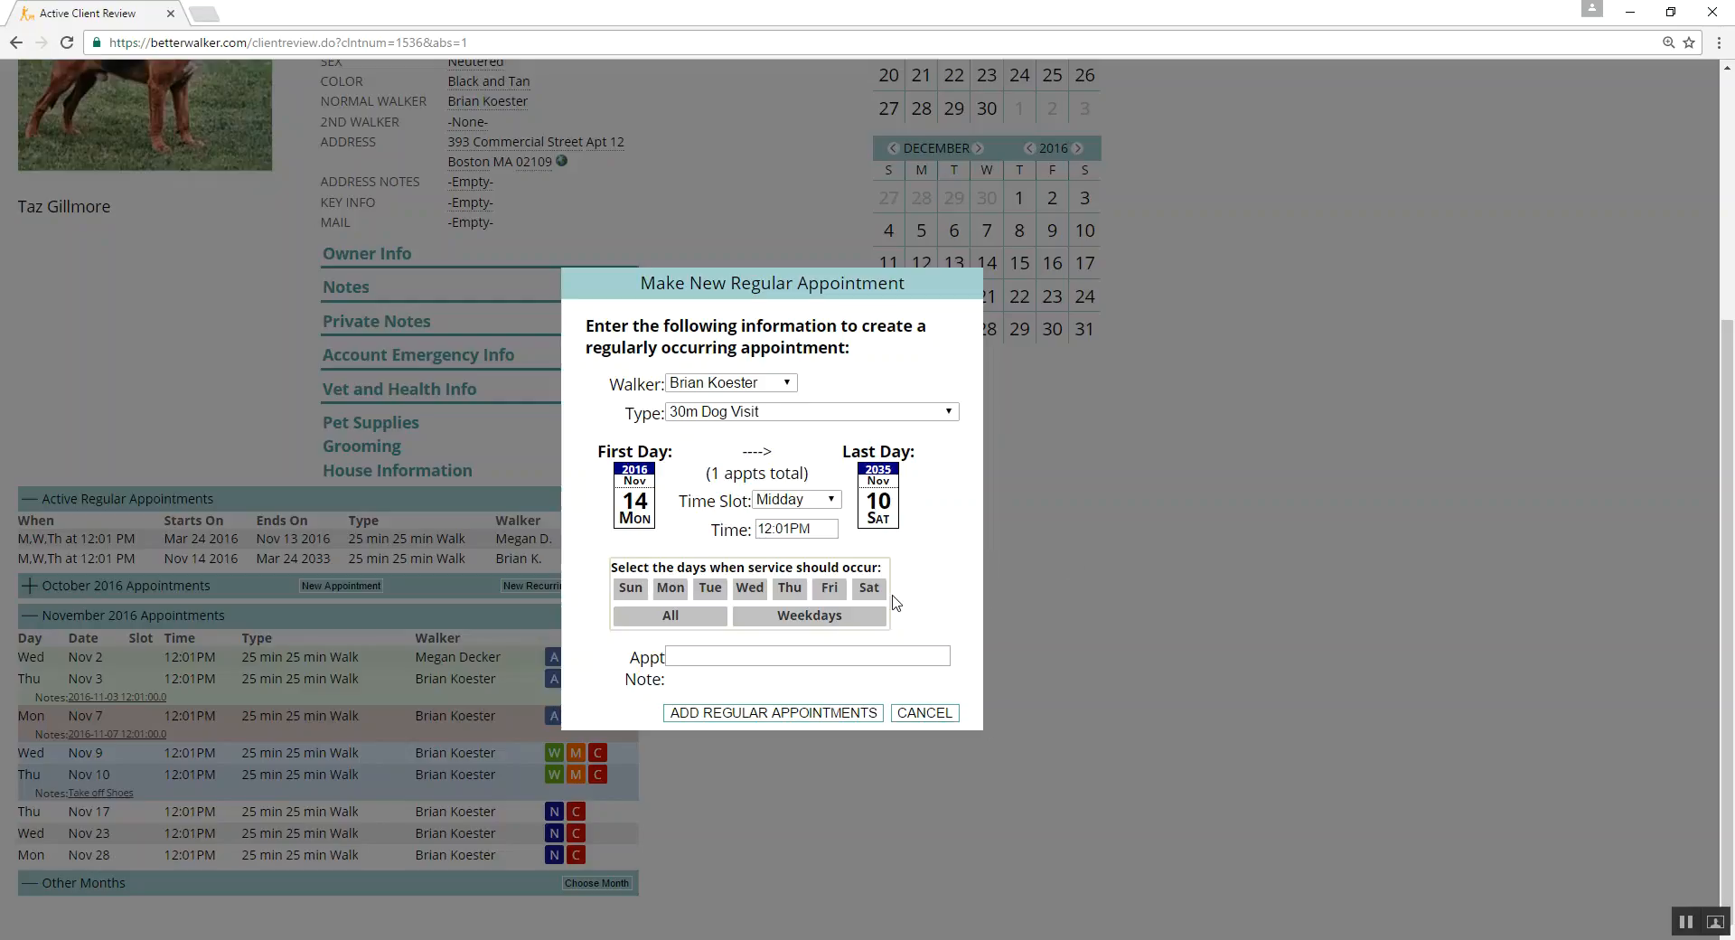
Schedule the service for all weekdays and add the regular appointments, leaving out the Thanksgiving company holiday on Nov 25 2016.
{"action": "left_click", "coordinate": [823, 623]}
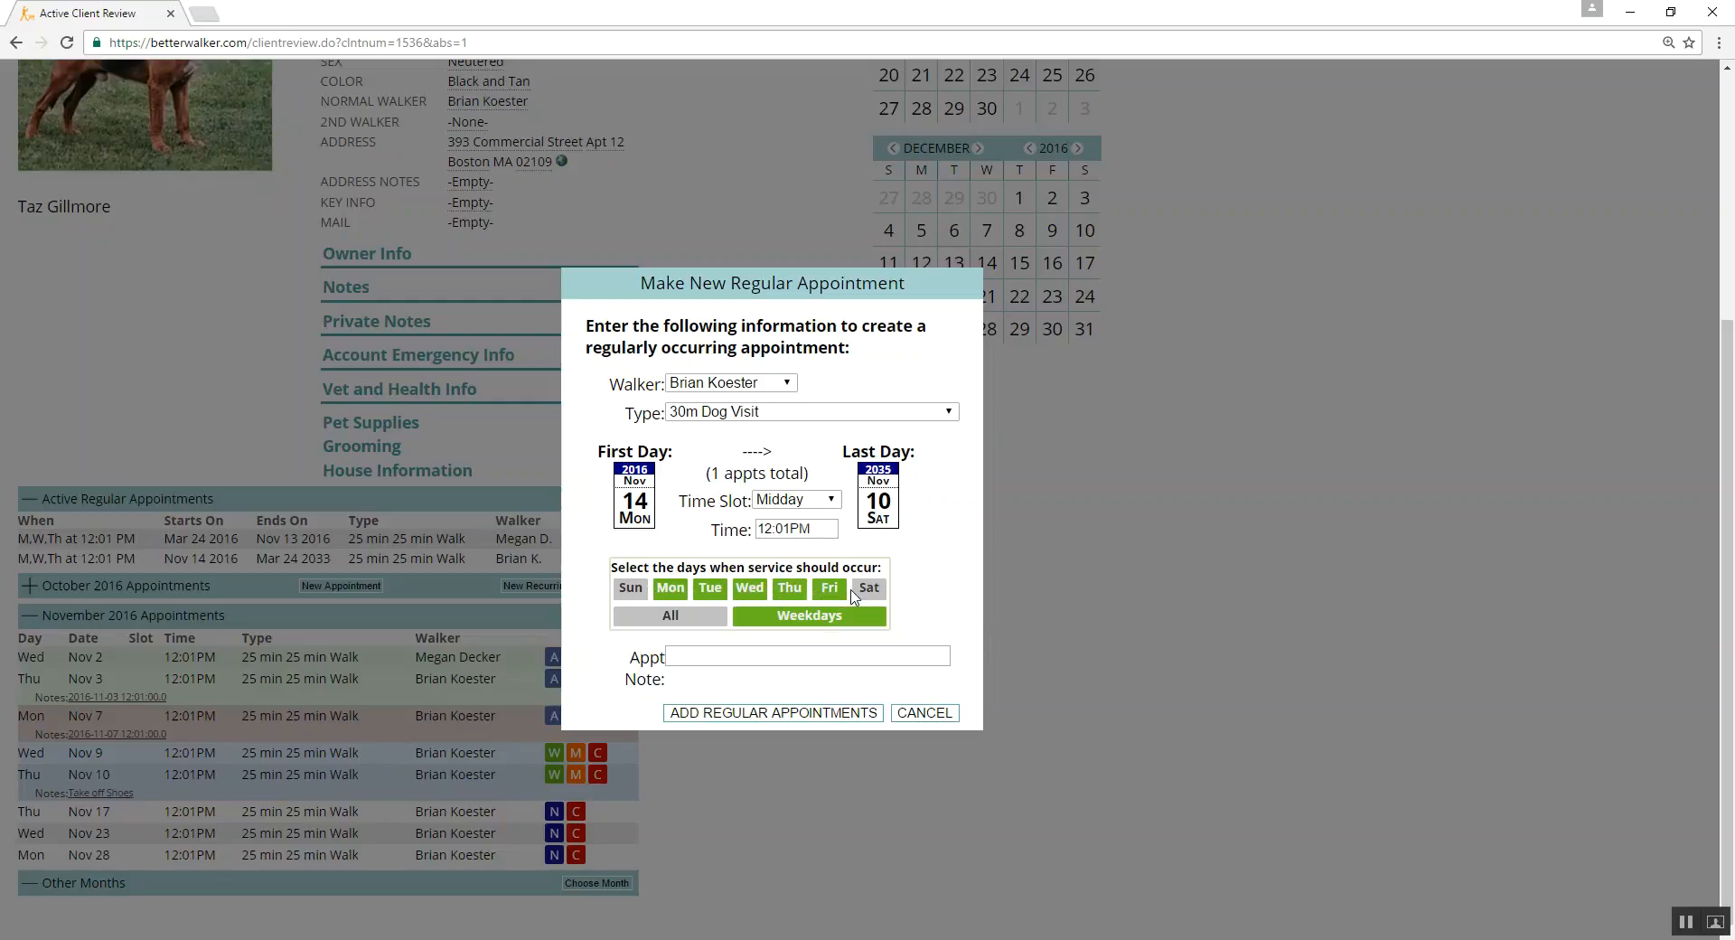
{"action": "left_click", "coordinate": [830, 714]}
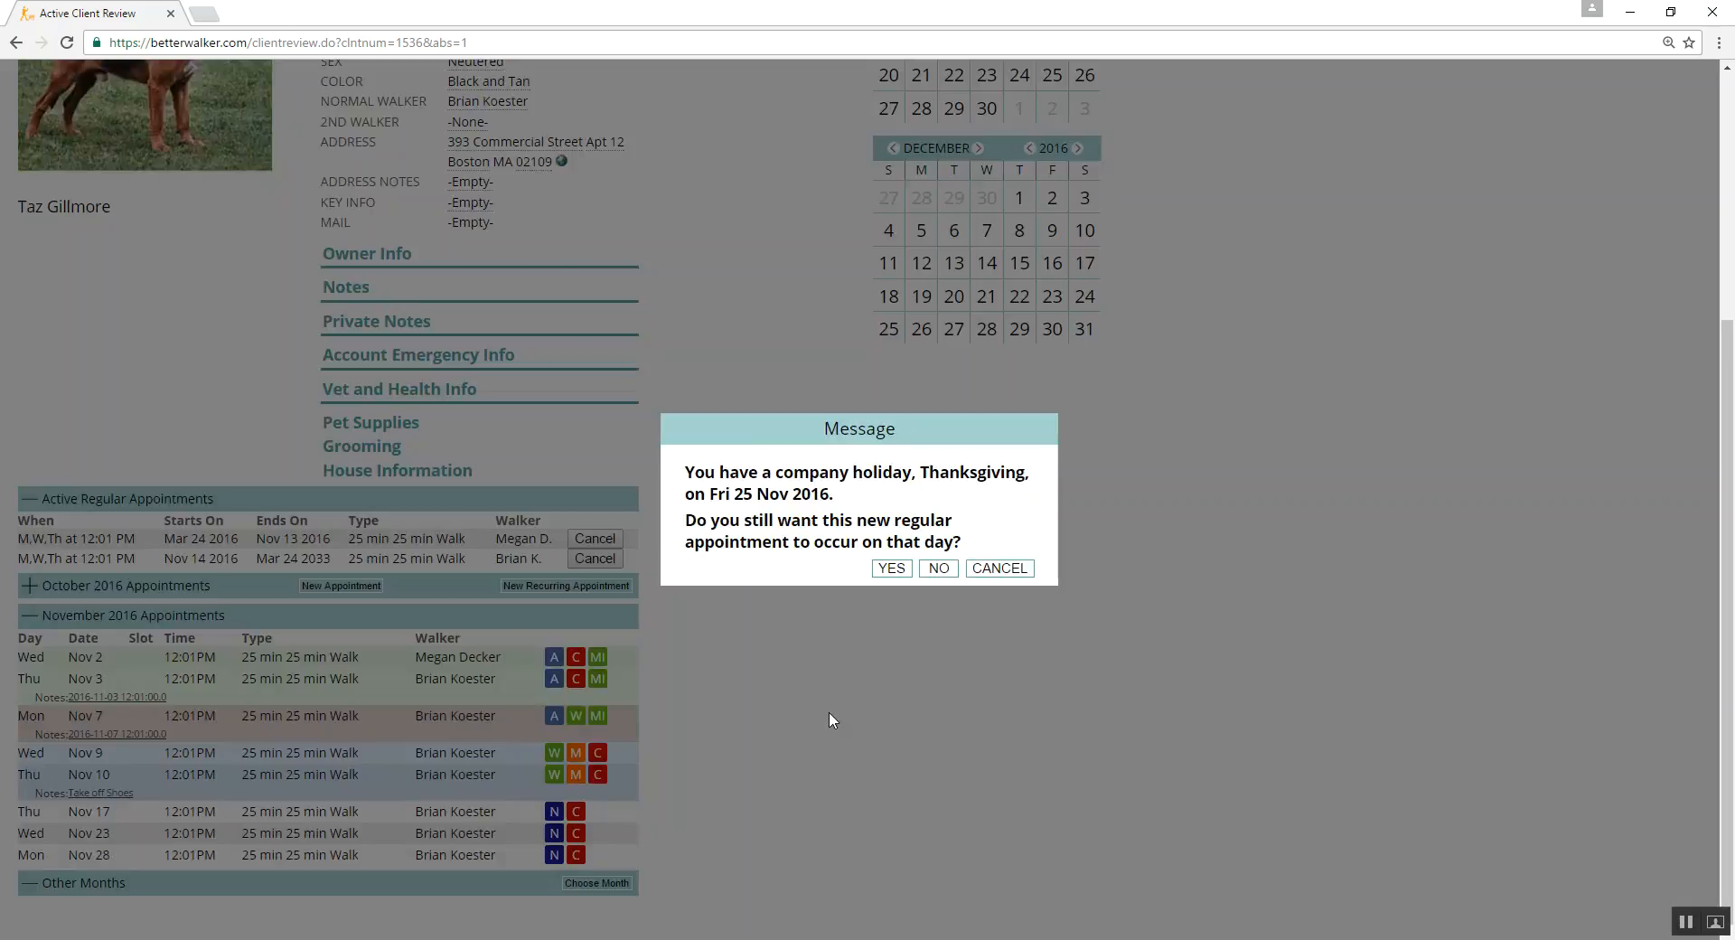
{"action": "left_click", "coordinate": [939, 569]}
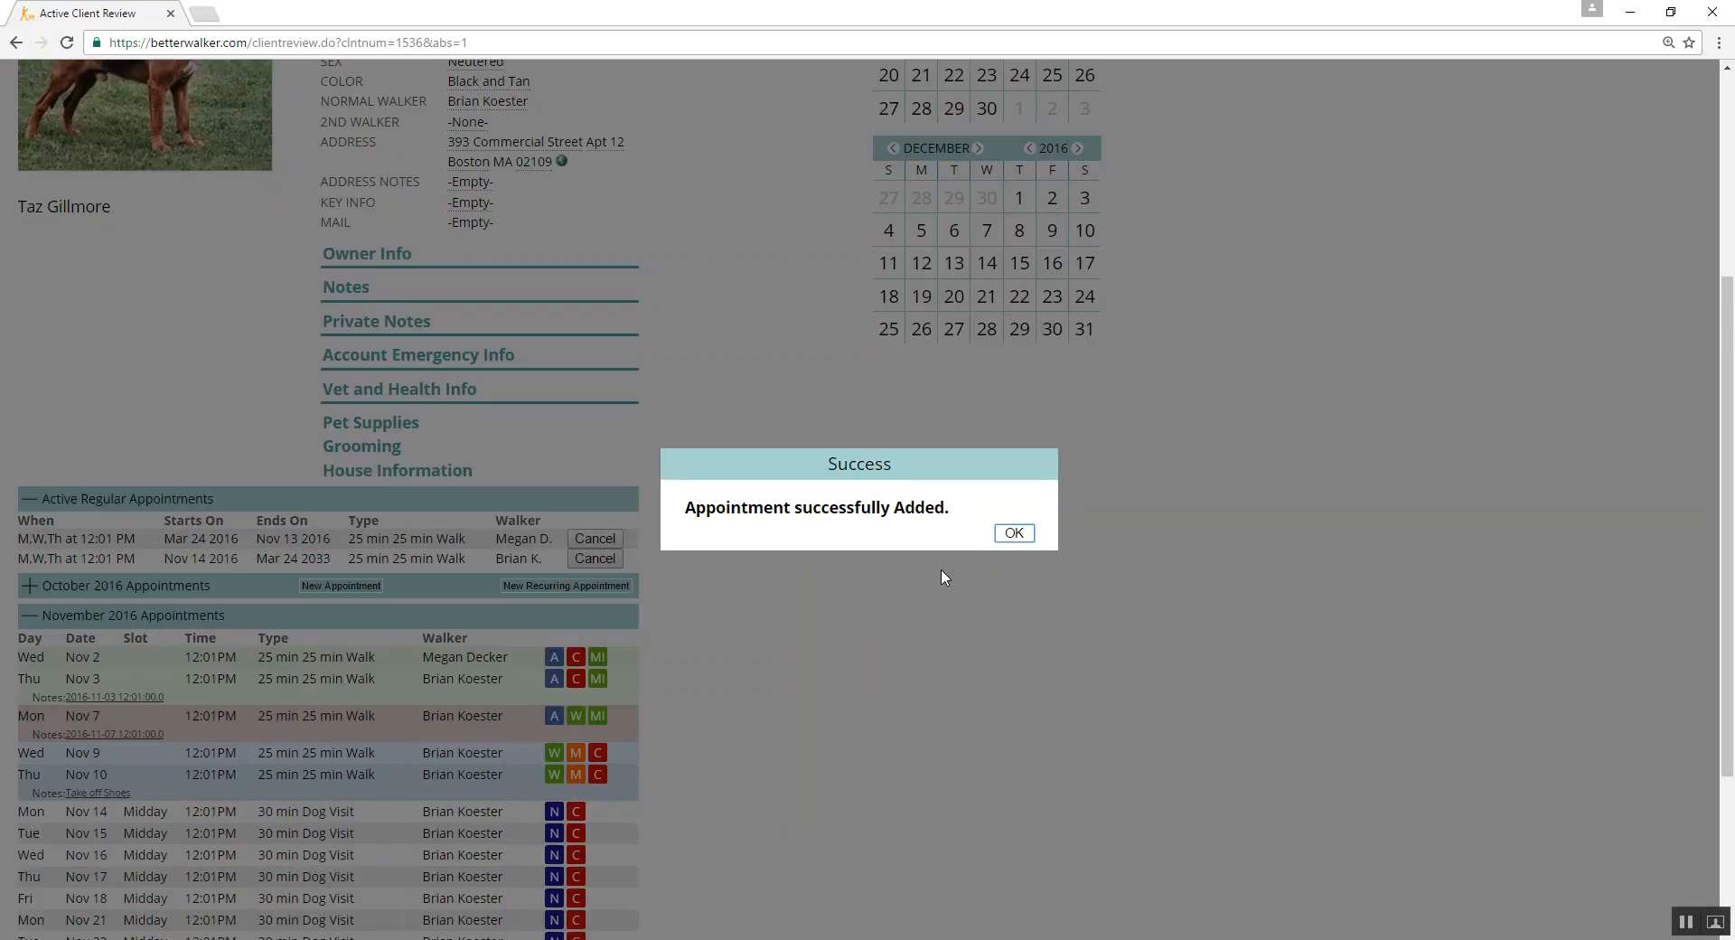
{"action": "left_click", "coordinate": [1012, 534]}
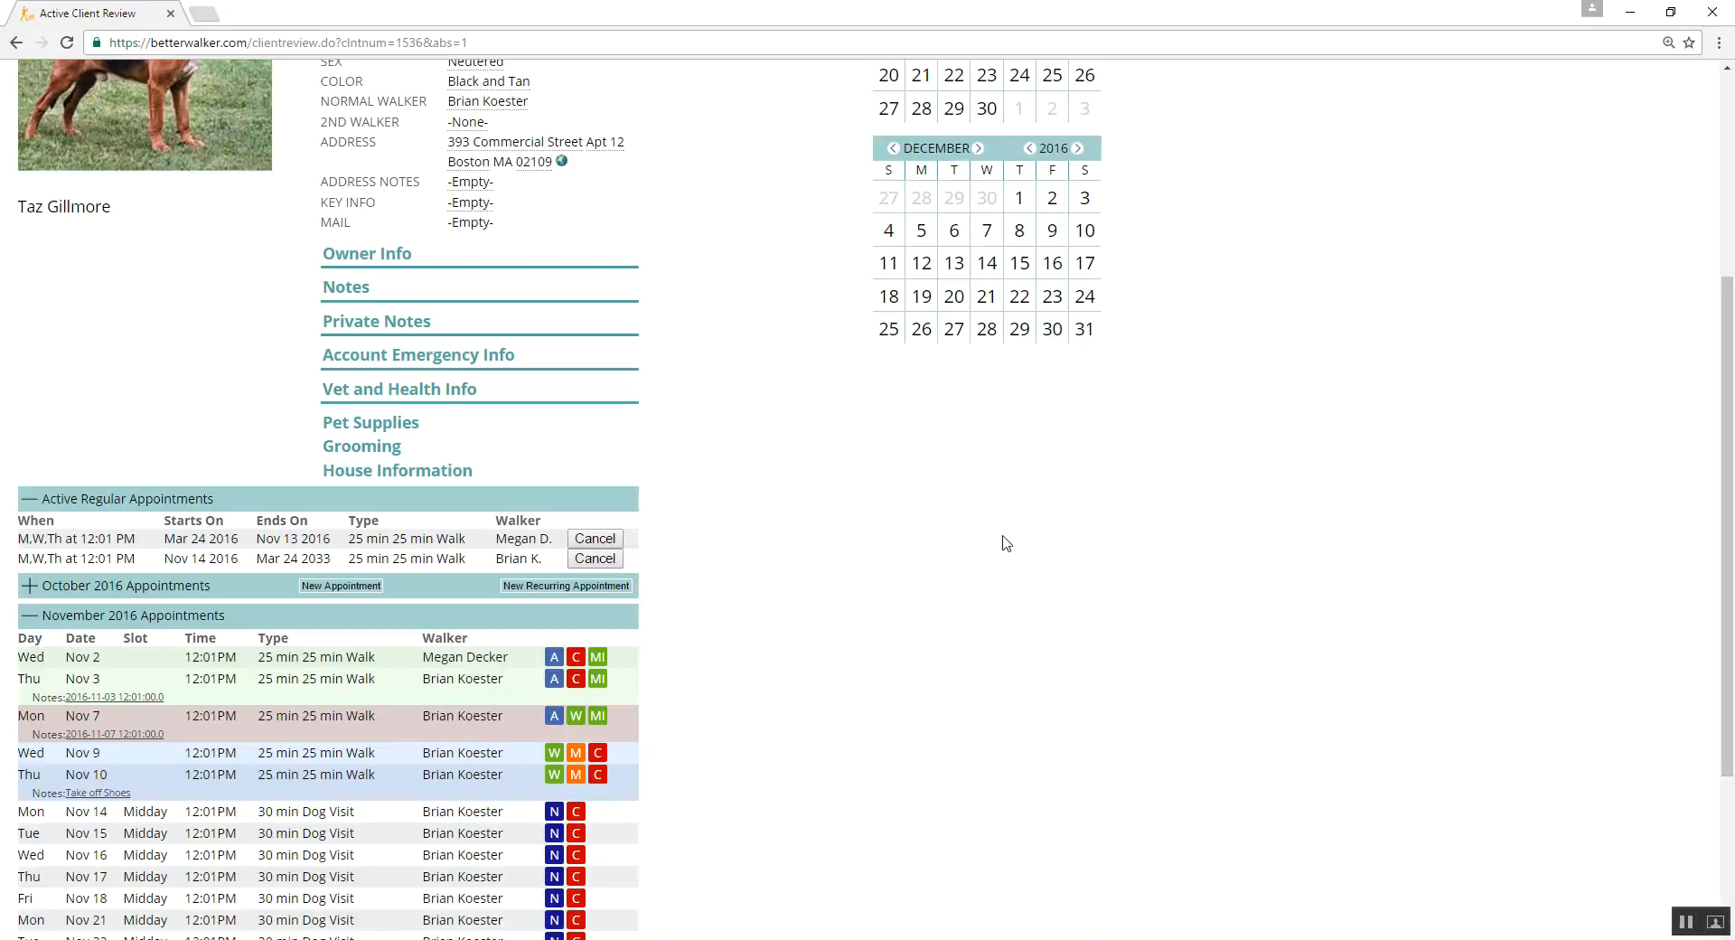
Change the time of the entire recurring weekday 30 min Dog Visit series to 11:00am, starting from Nov 14 2016.
{"action": "left_click_drag", "start_coordinate": [1732, 597], "coordinate": [1731, 743]}
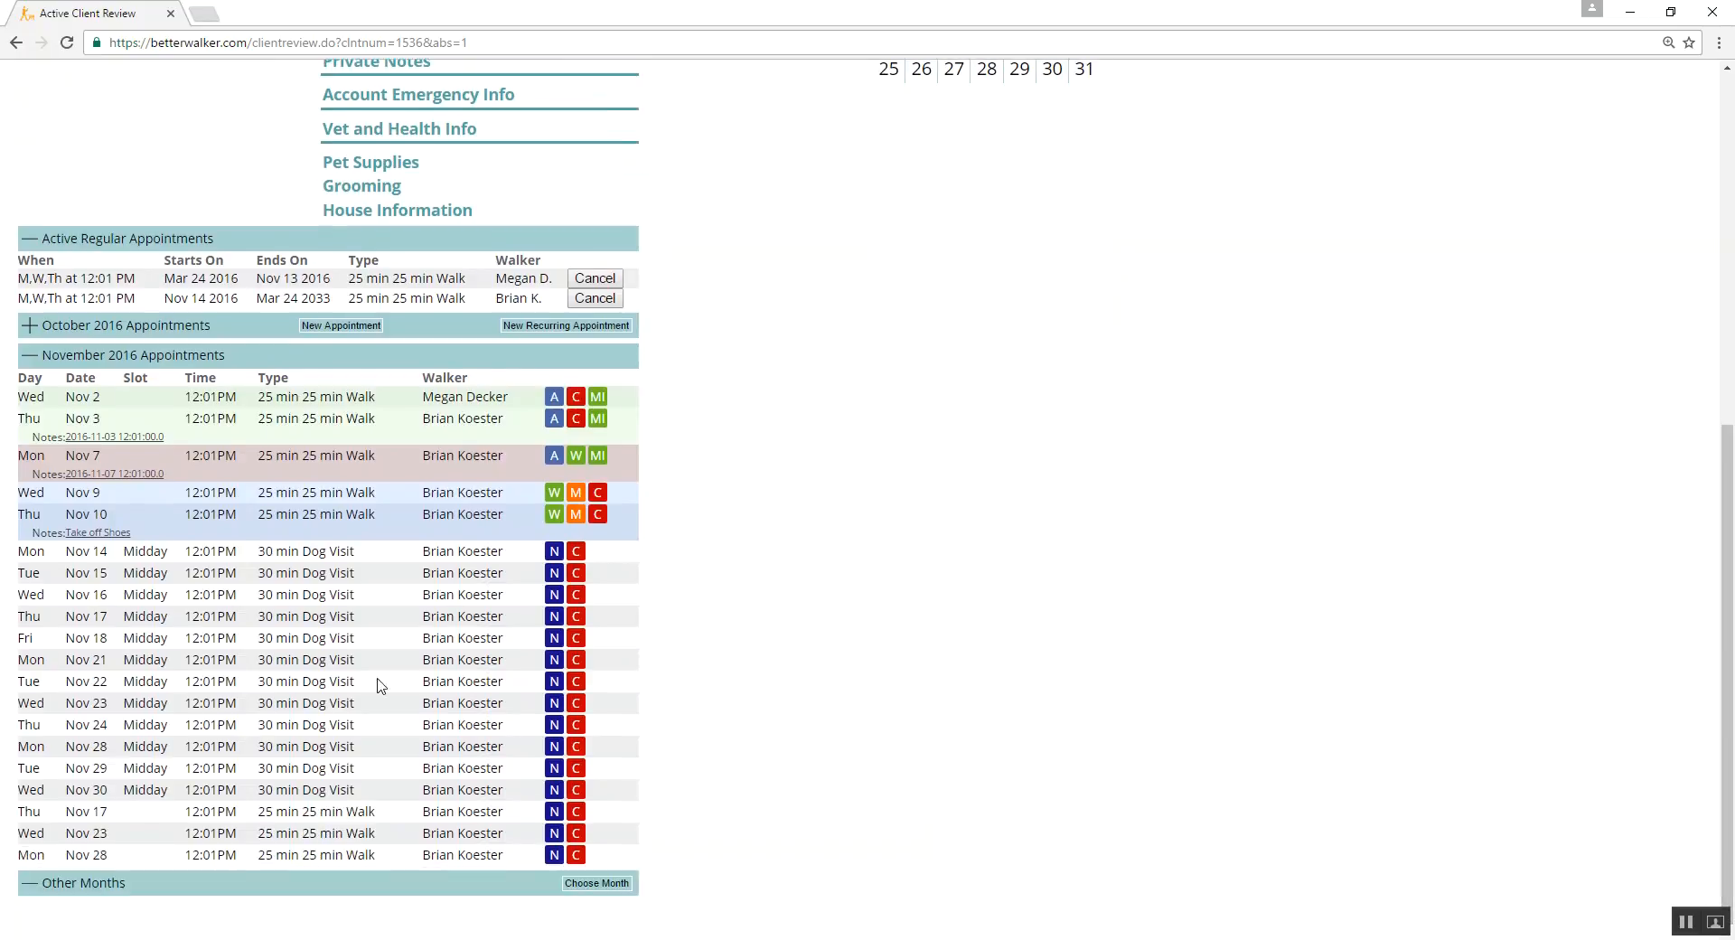
{"action": "left_click", "coordinate": [215, 551]}
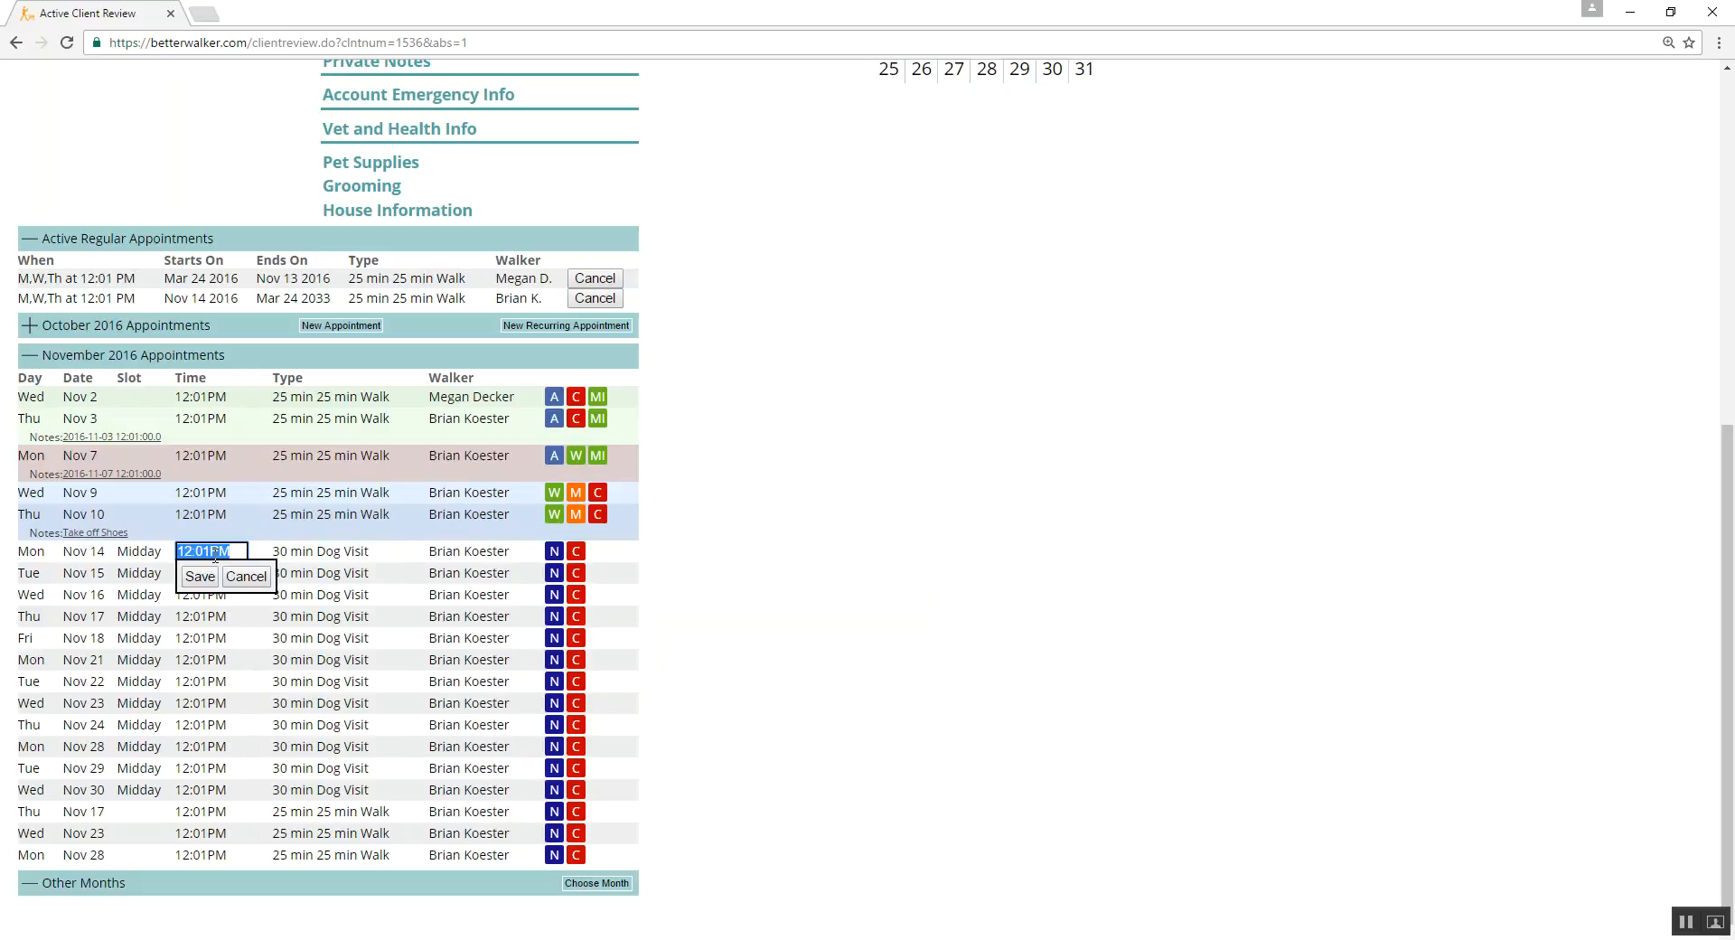
{"action": "type", "text": "11:"}
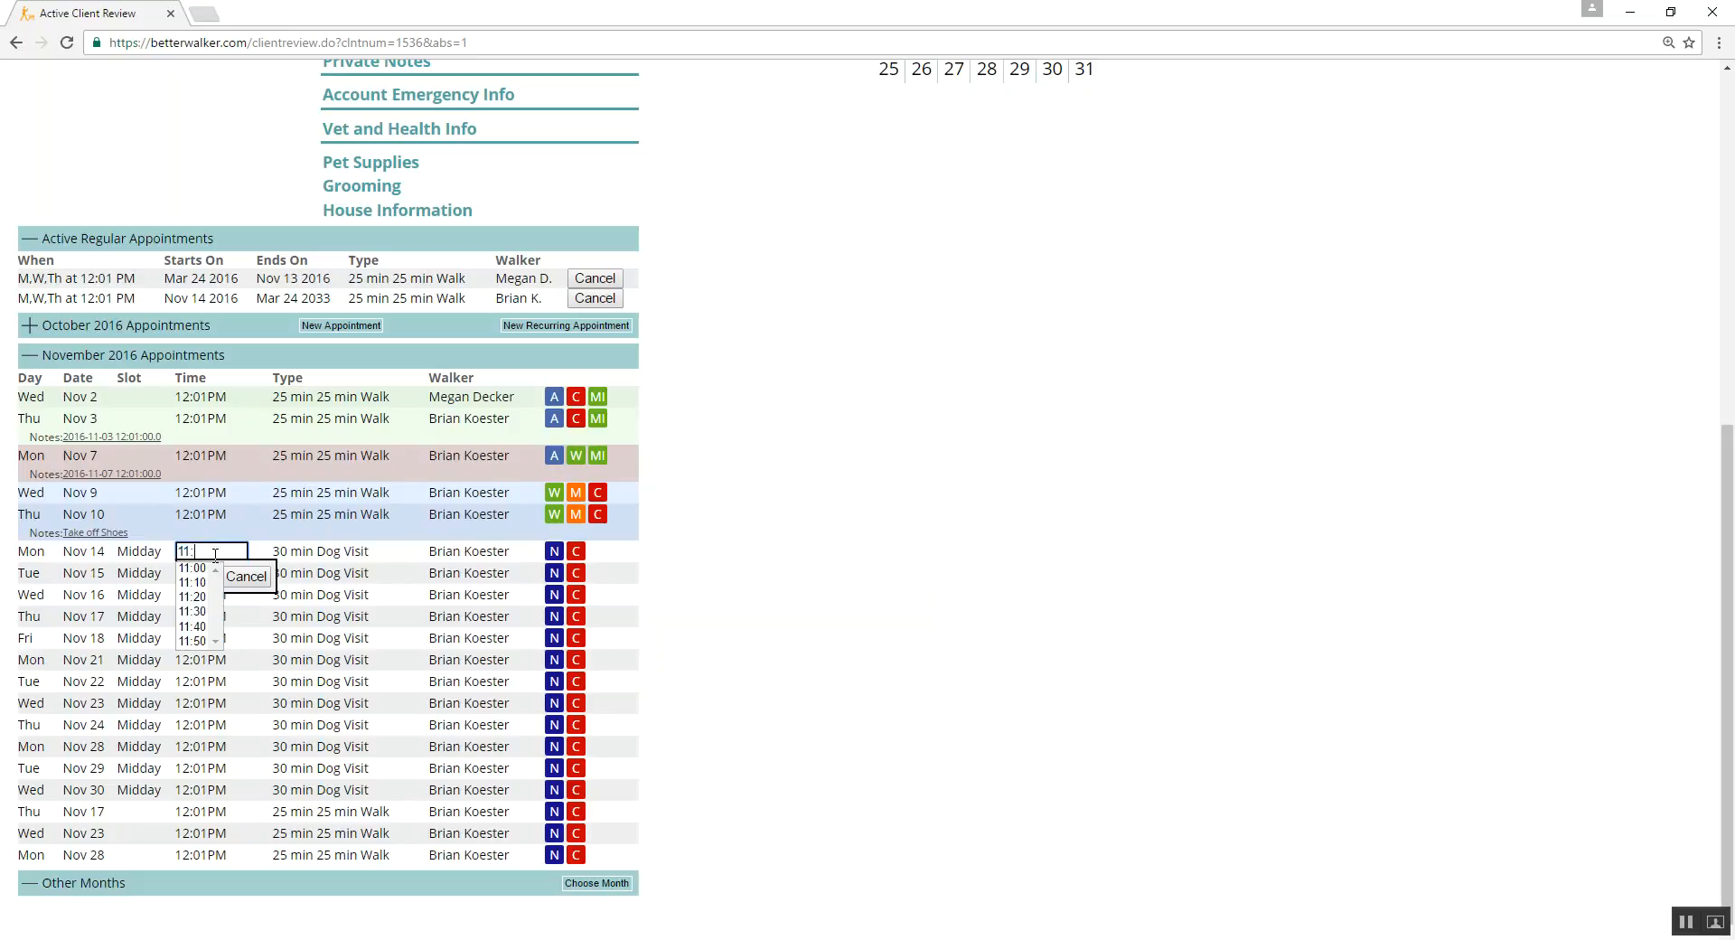
{"action": "type", "text": "00am"}
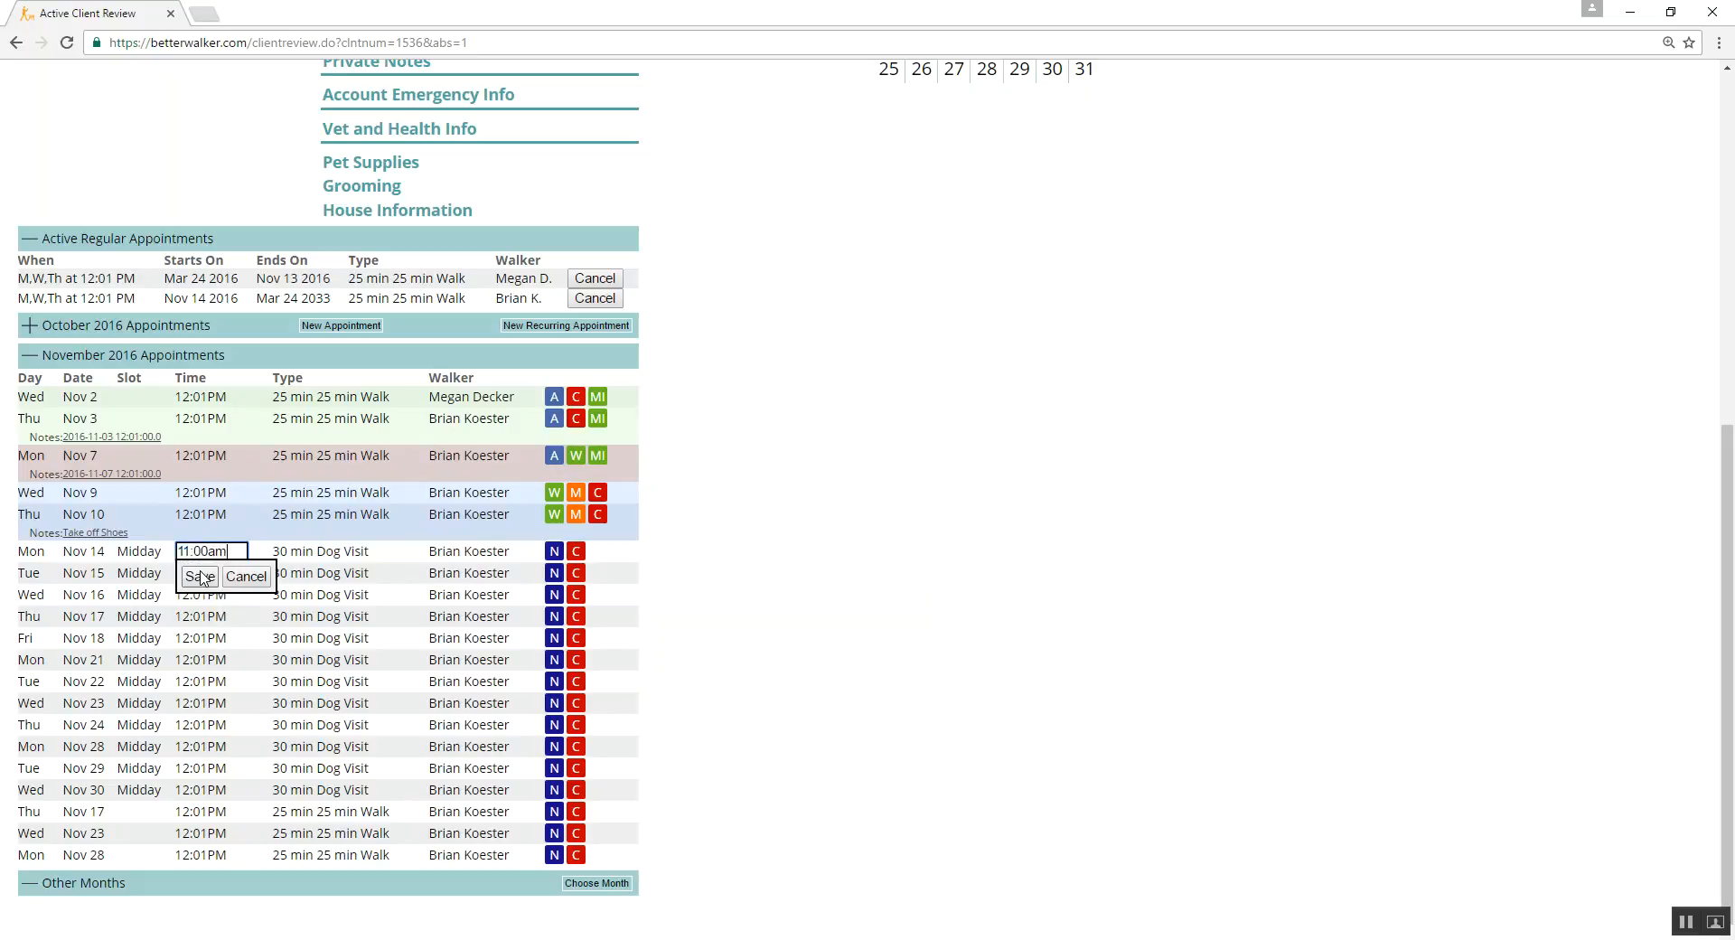
{"action": "left_click", "coordinate": [201, 570]}
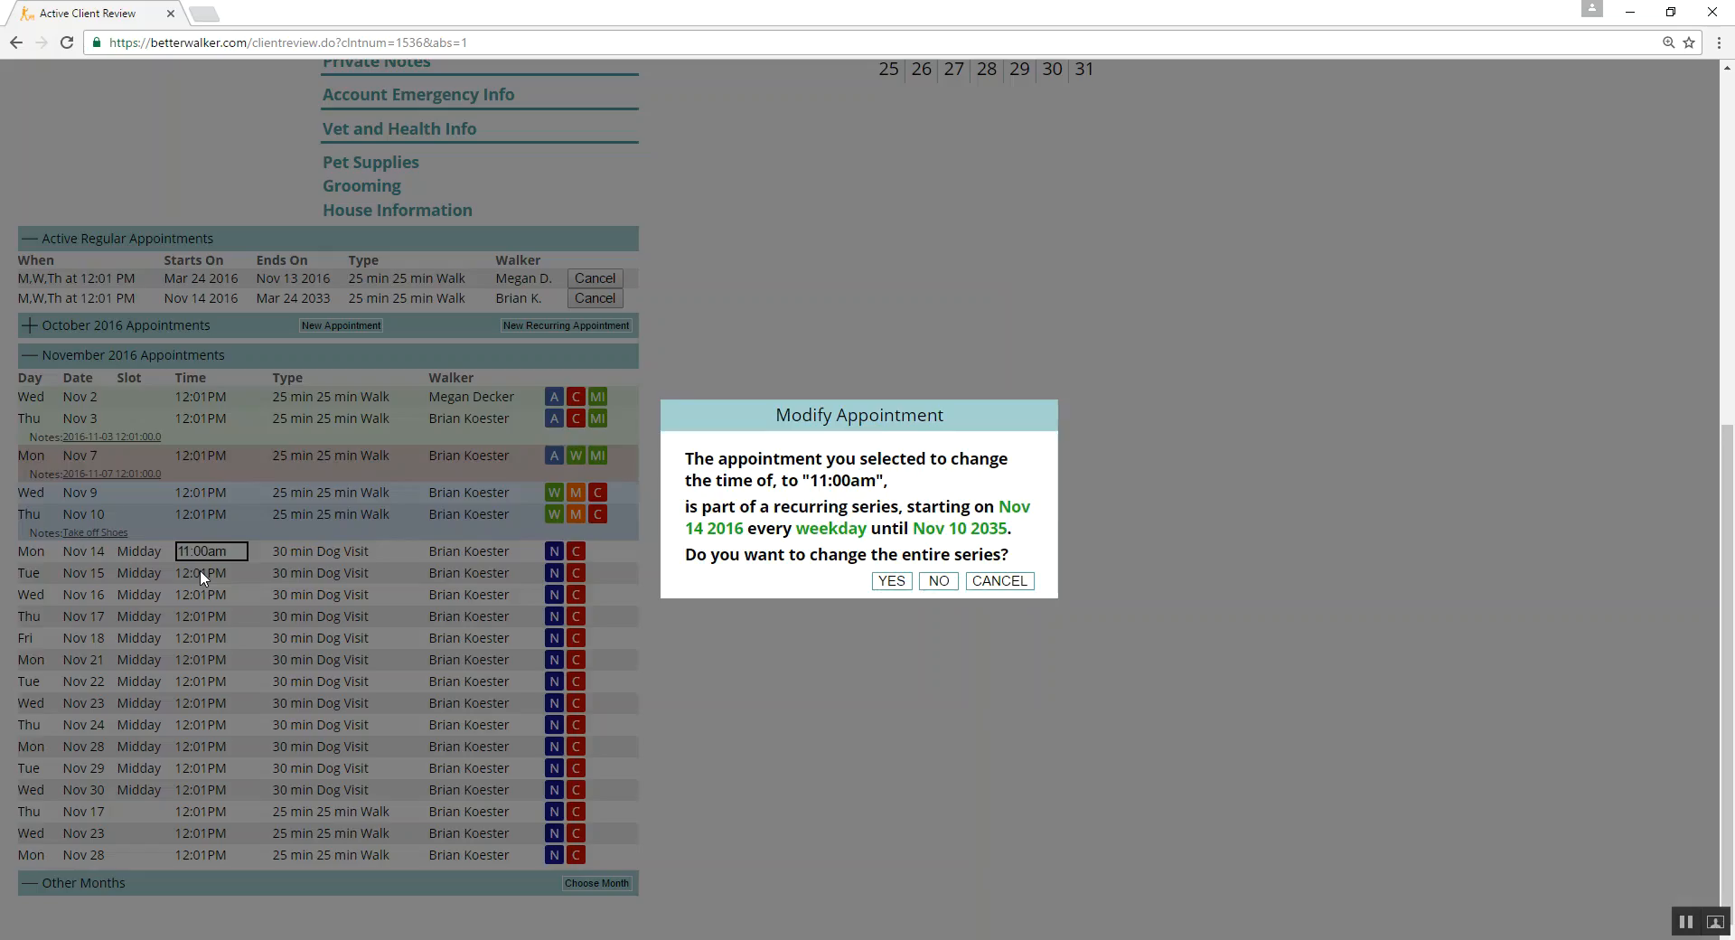
{"action": "left_click", "coordinate": [892, 581]}
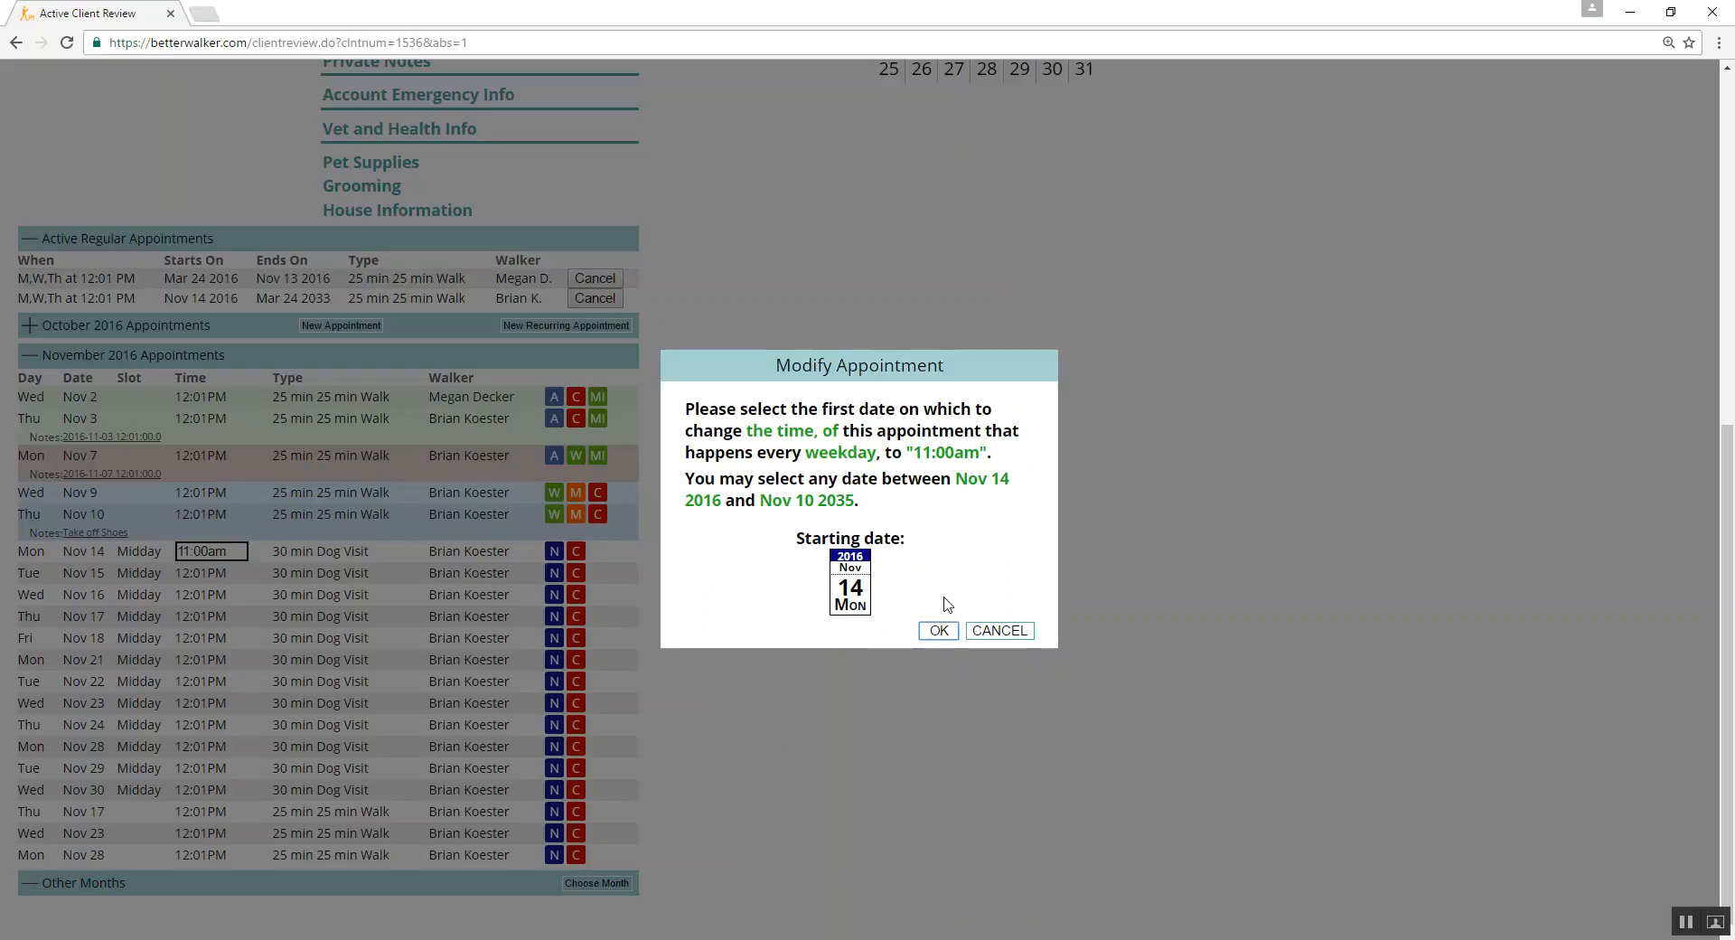
{"action": "left_click", "coordinate": [950, 633]}
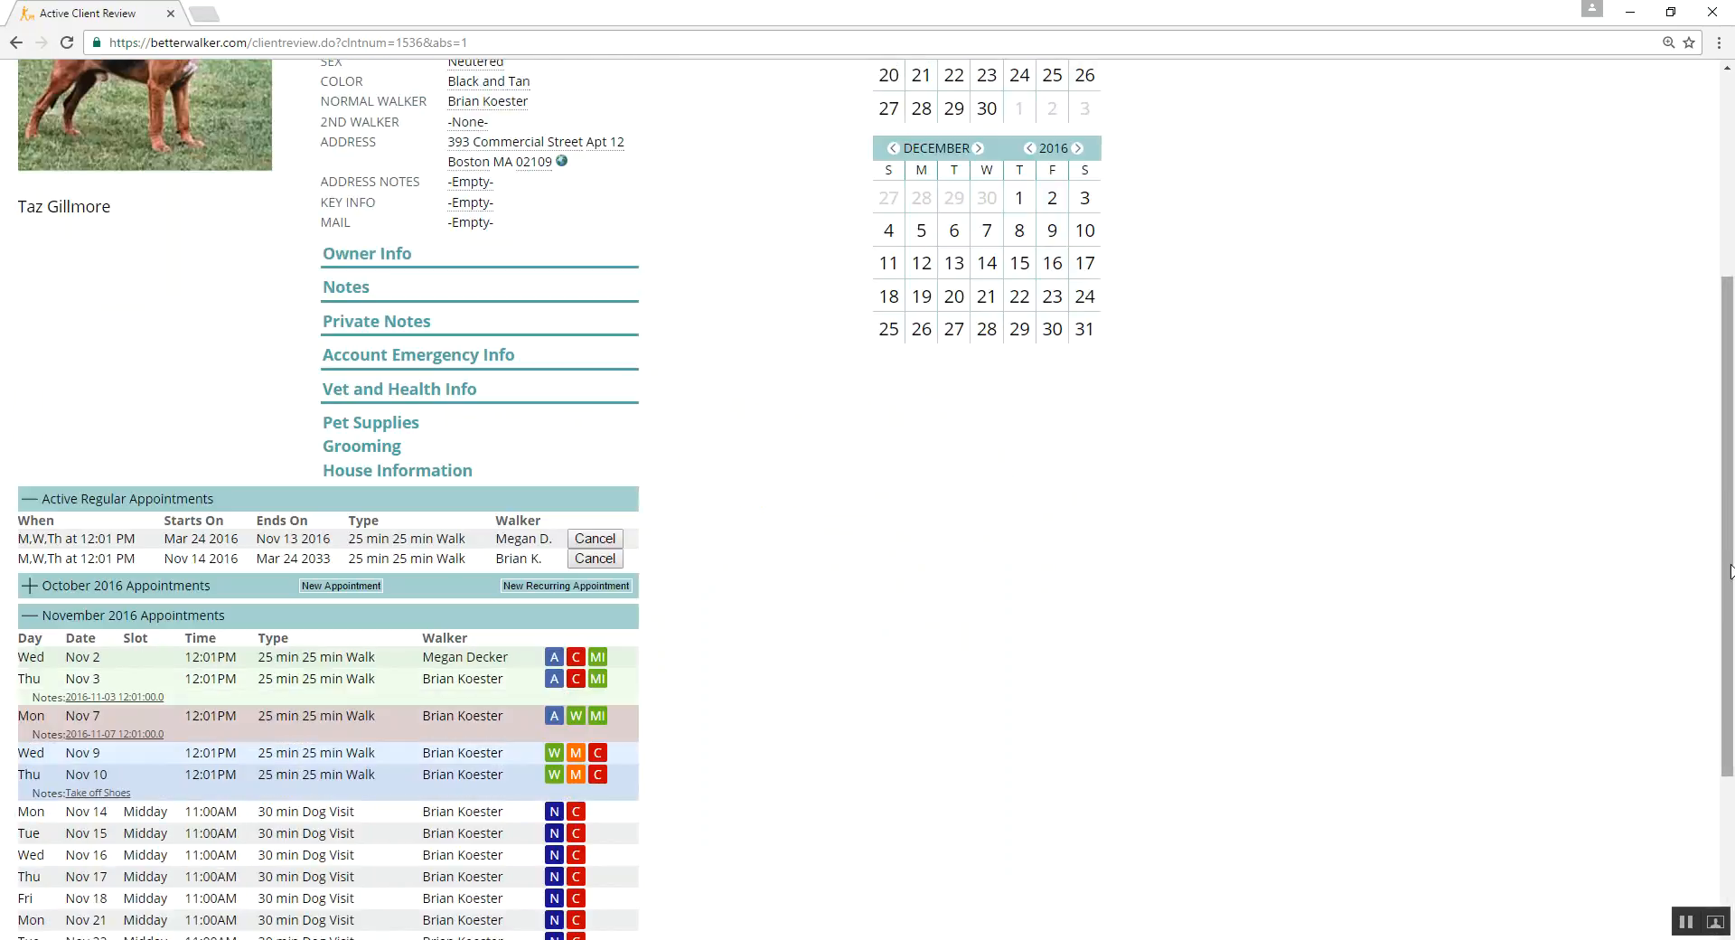
{"action": "left_click_drag", "start_coordinate": [1725, 587], "coordinate": [1724, 698]}
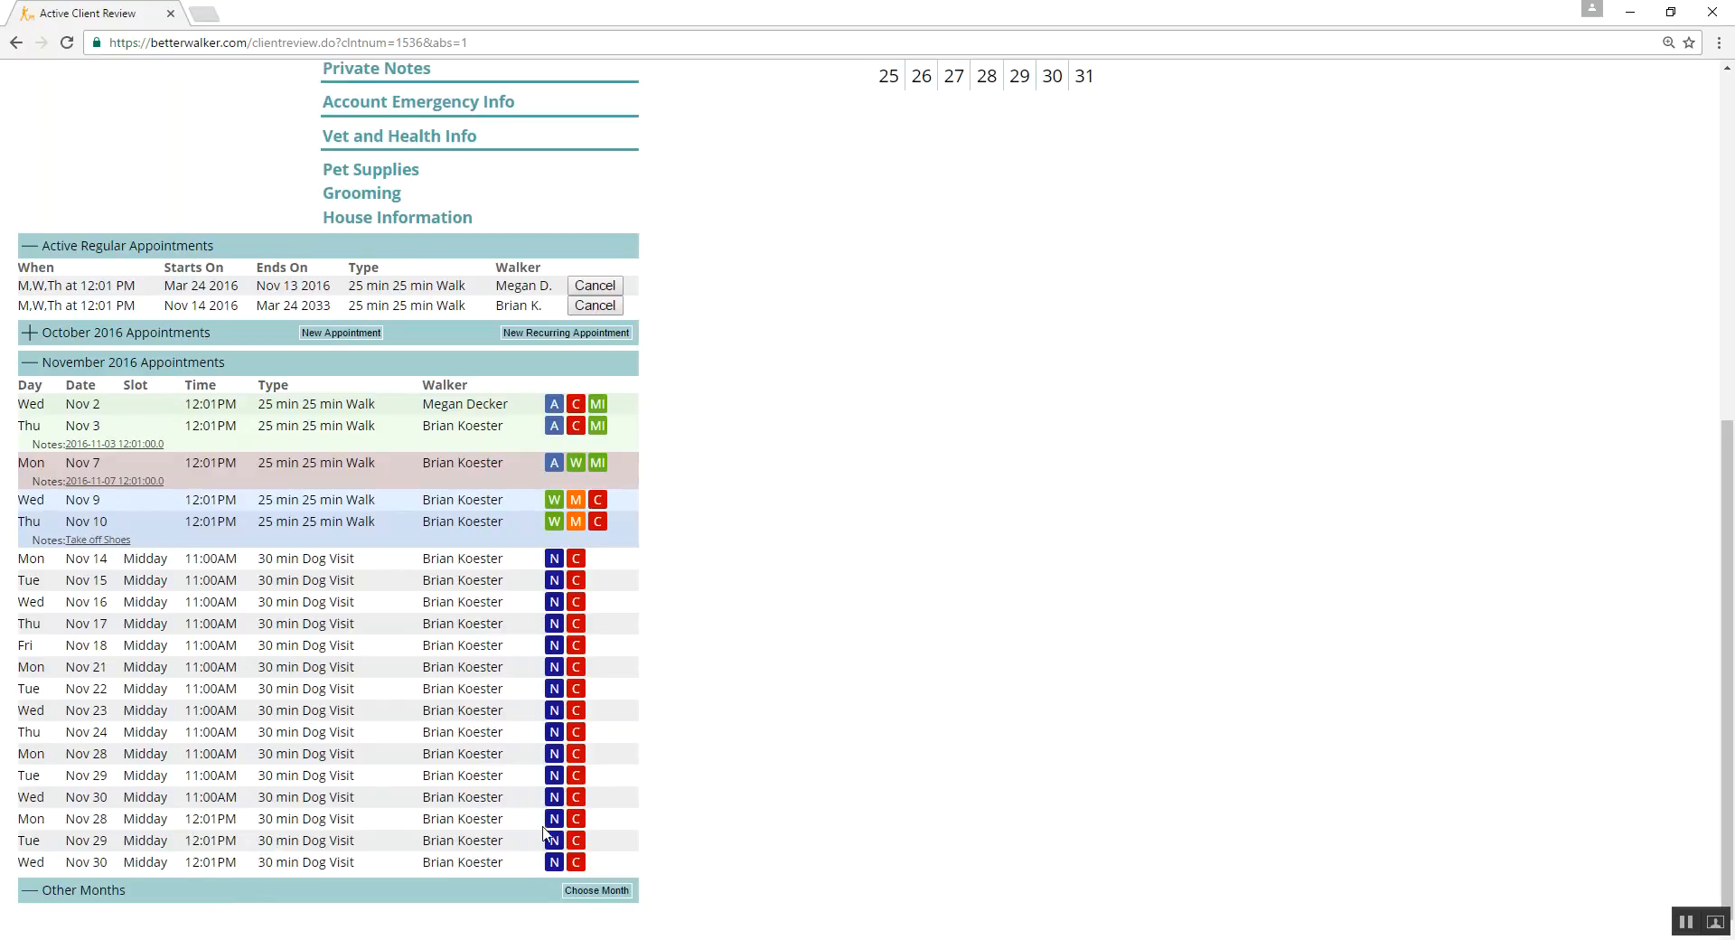
Open the client record of the dog Chico and select Nov 14, Nov 16 and Nov 18 2016 in its calendar.
{"action": "left_click_drag", "start_coordinate": [1732, 628], "coordinate": [1714, 273]}
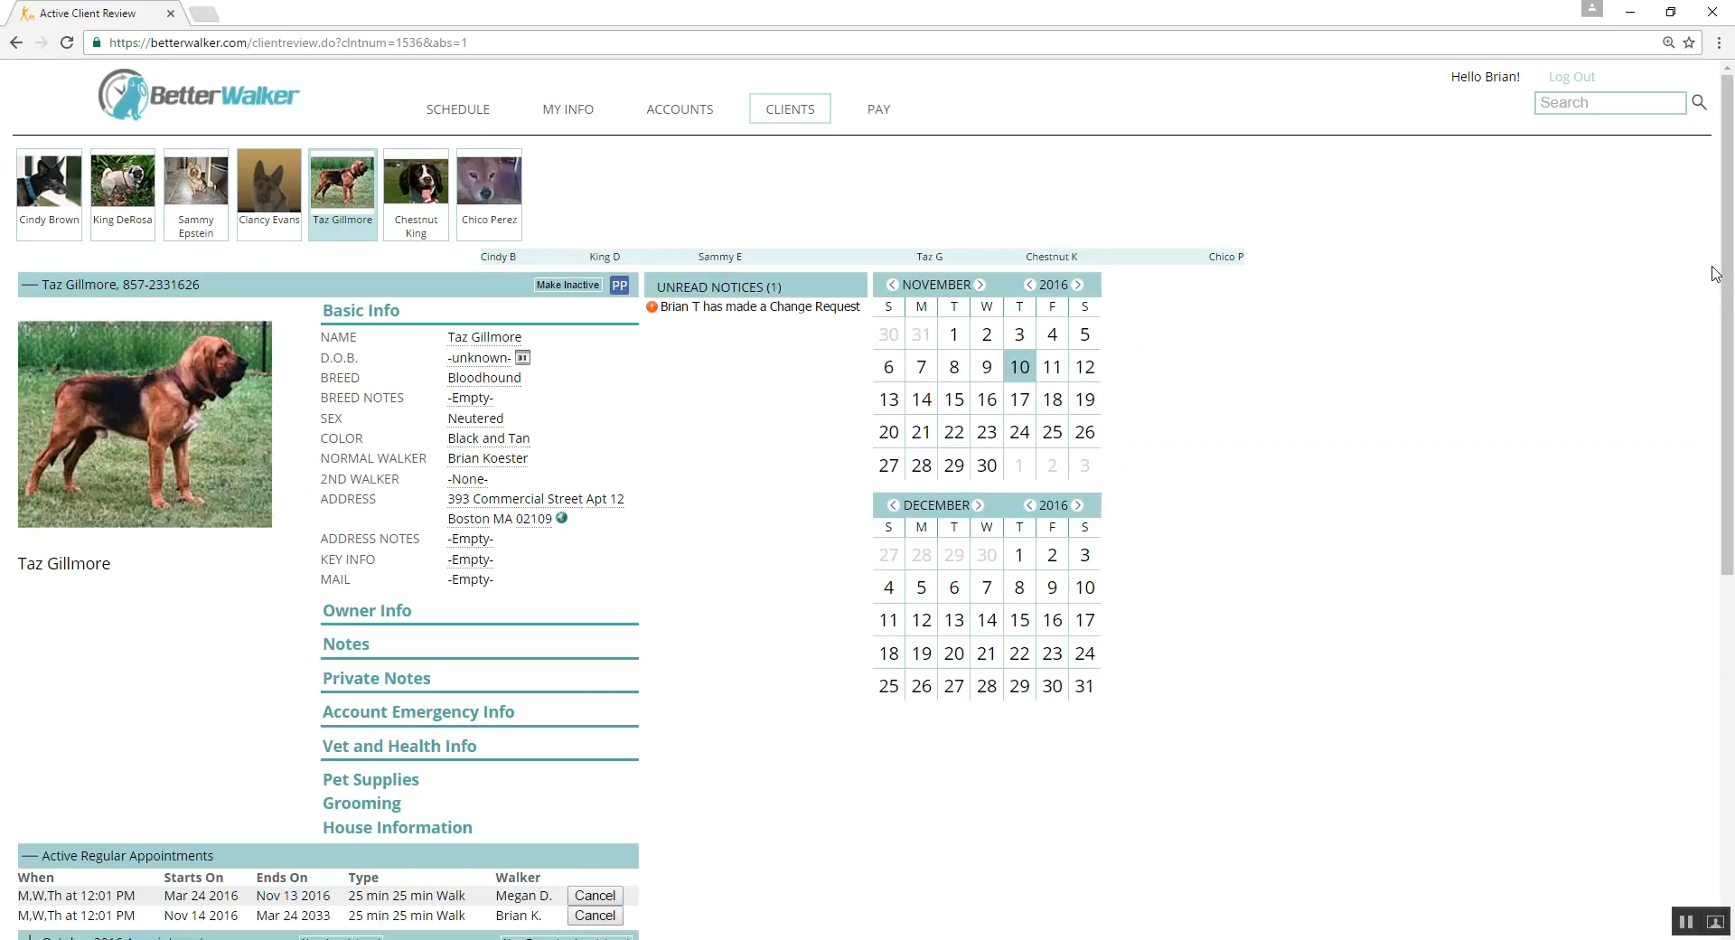
{"action": "left_click", "coordinate": [473, 222]}
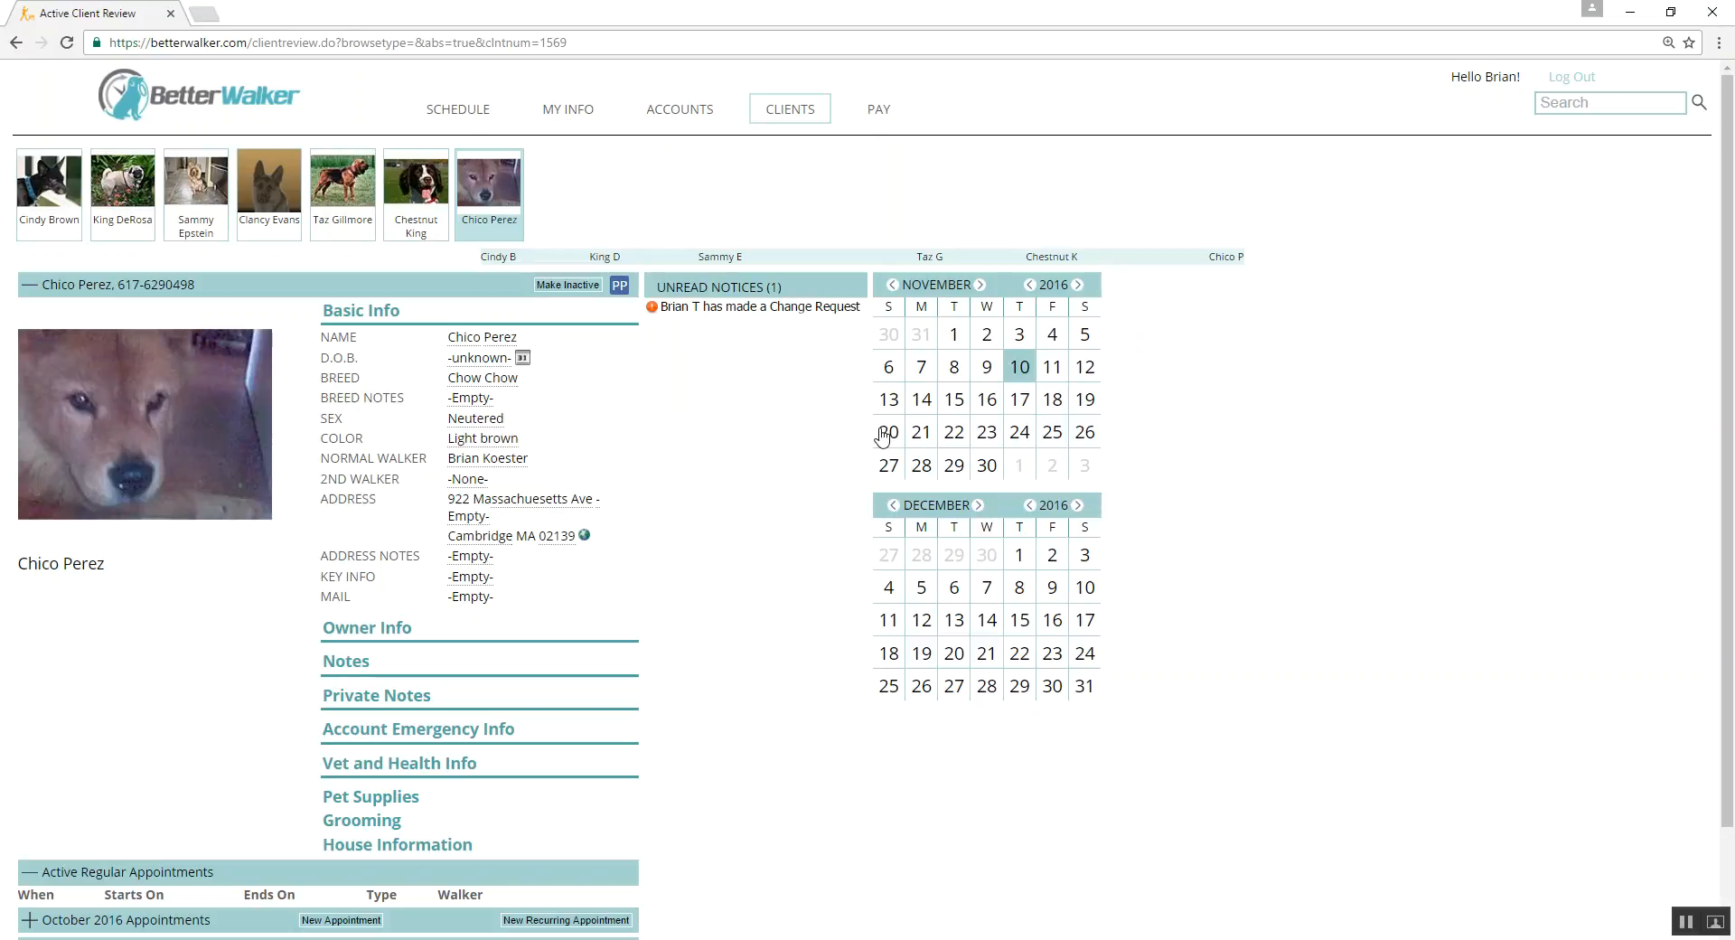
{"action": "left_click", "coordinate": [983, 432]}
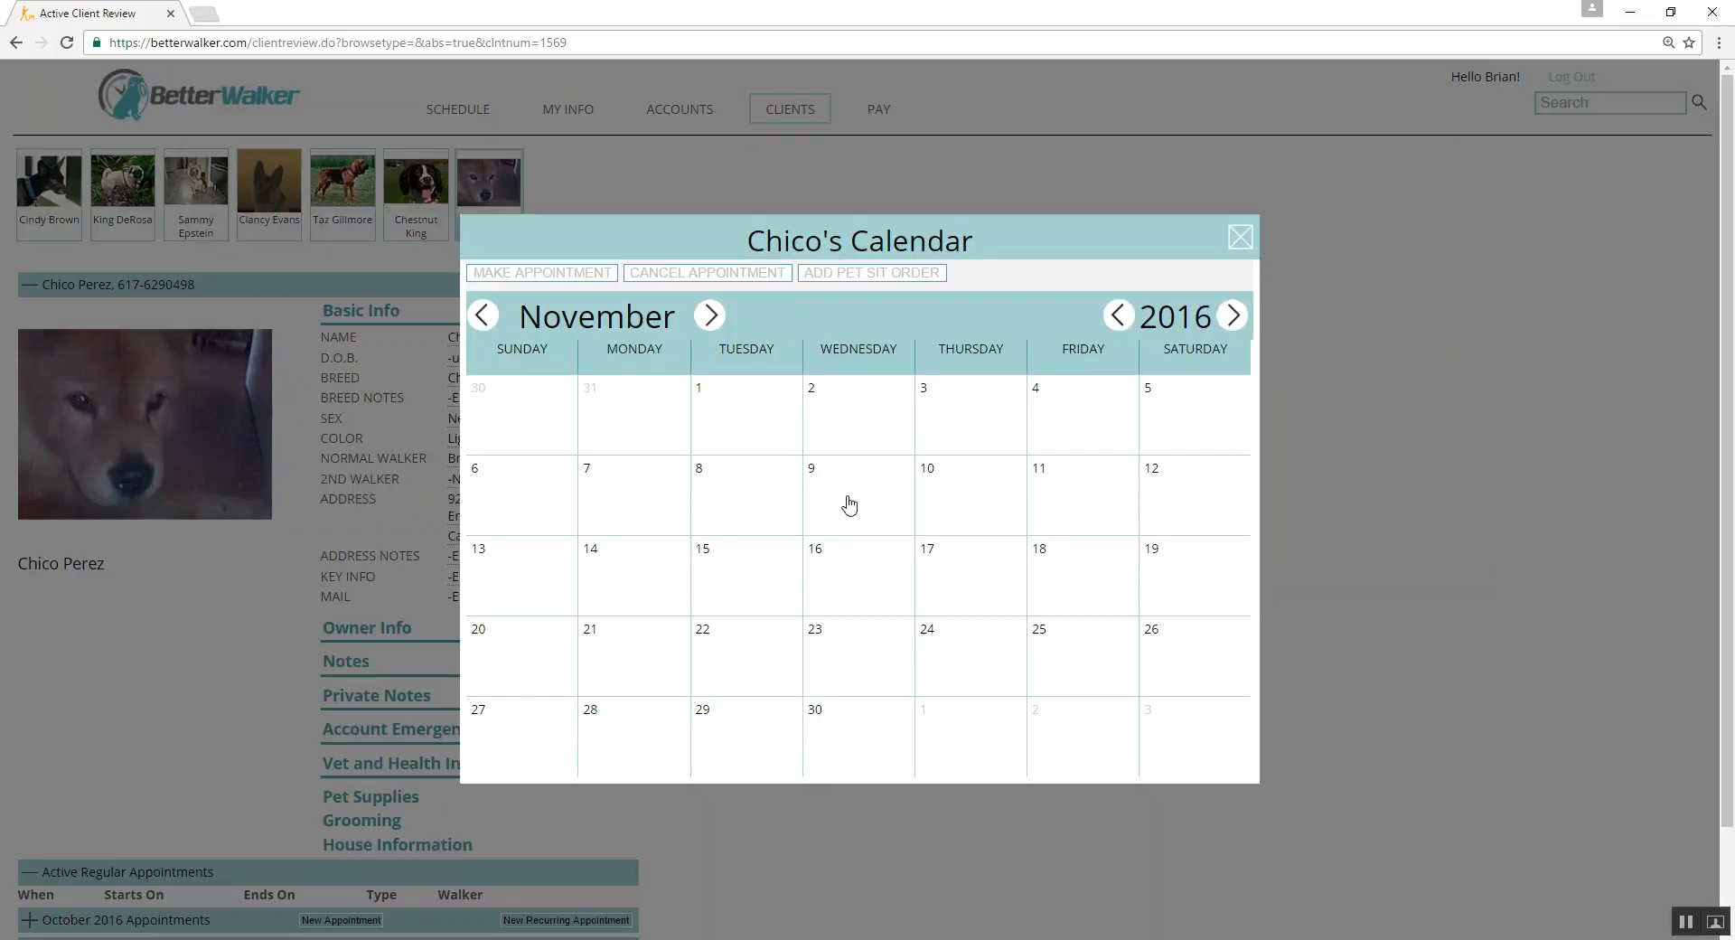
{"action": "left_click", "coordinate": [624, 559]}
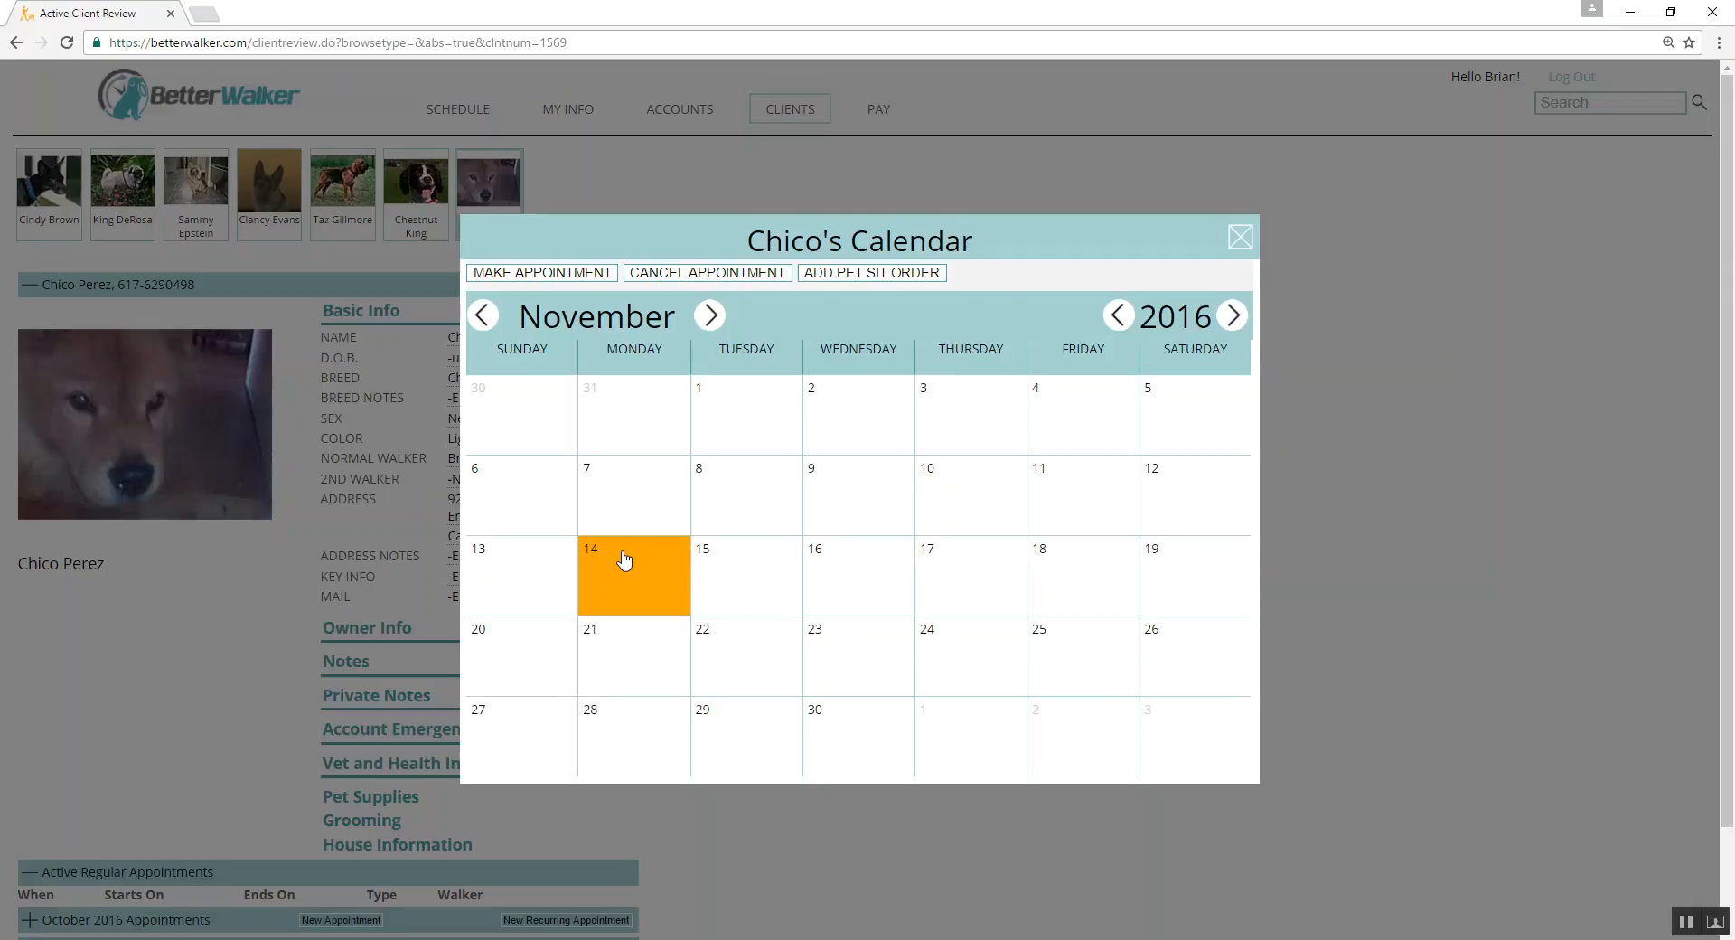
{"action": "left_click", "coordinate": [829, 571]}
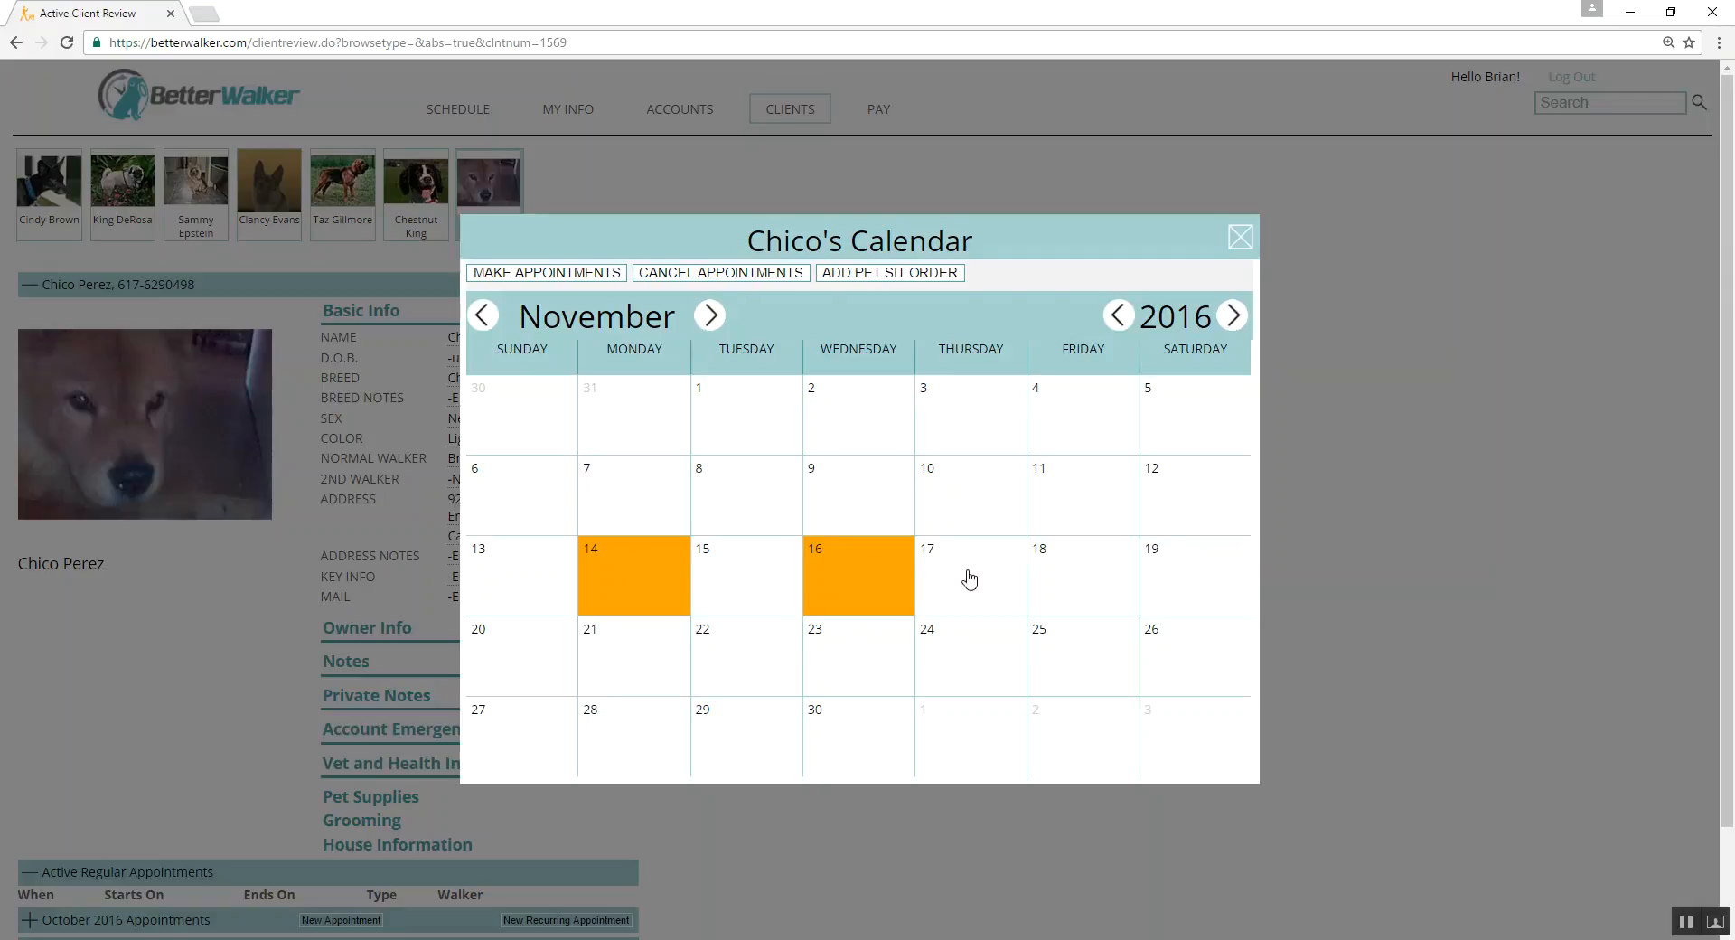
{"action": "left_click", "coordinate": [1068, 575]}
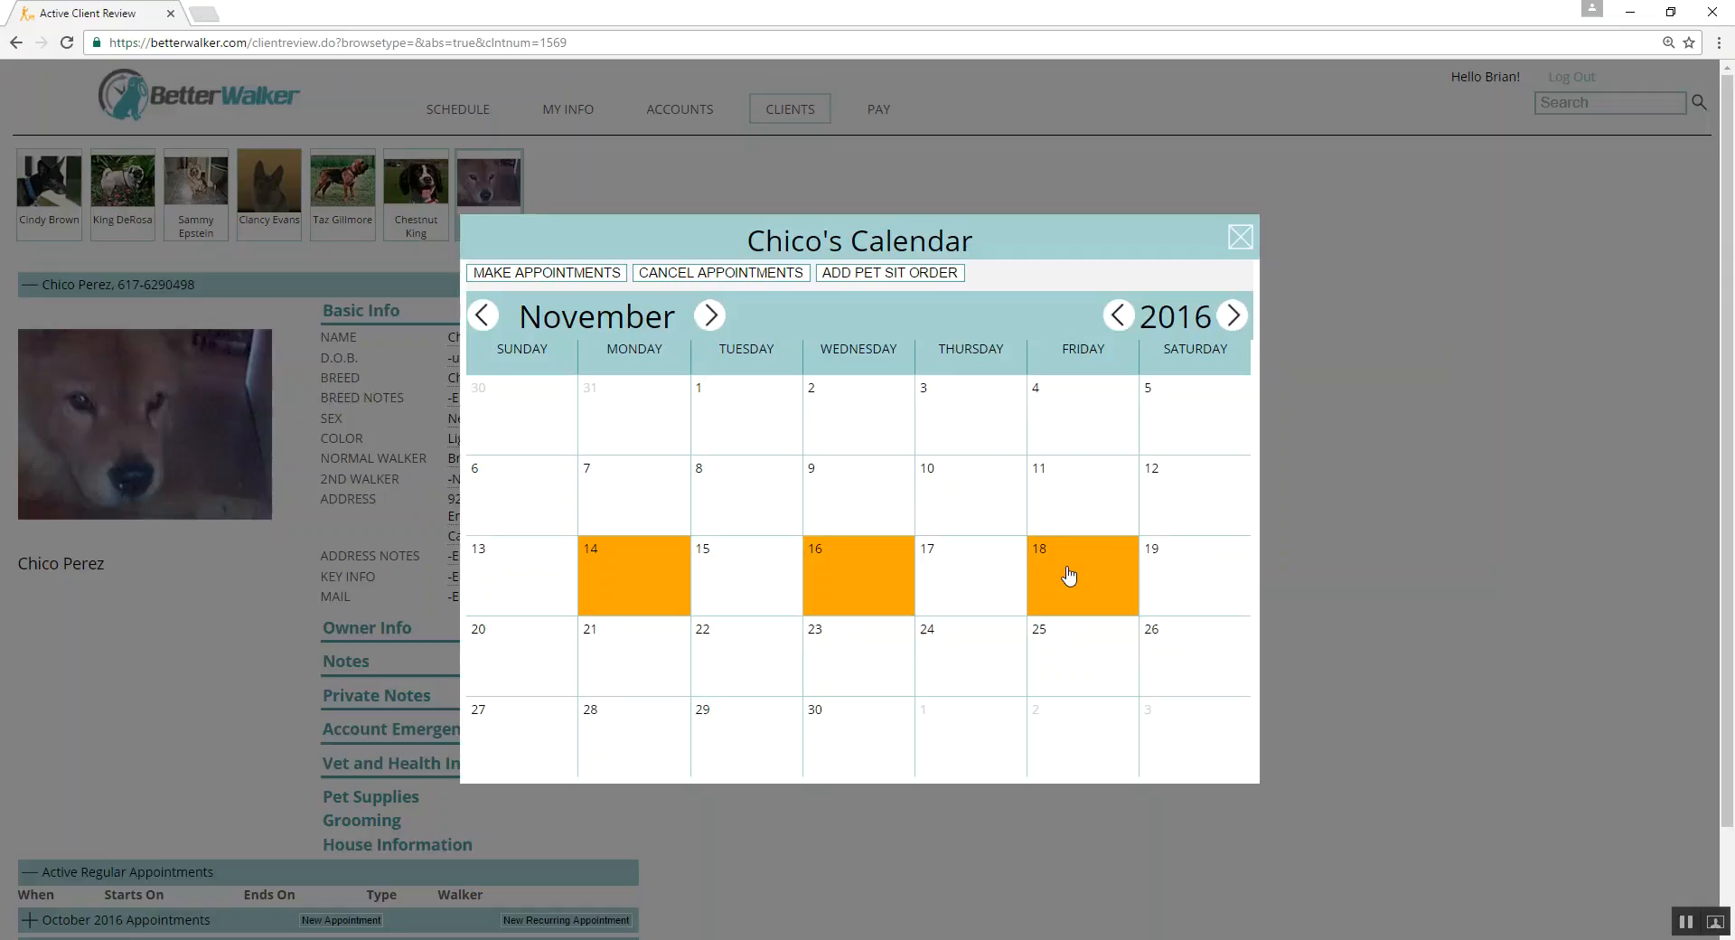
Begin new appointments for the selected days with the type 50m Basic Walk and the Midday time slot.
{"action": "left_click", "coordinate": [533, 273]}
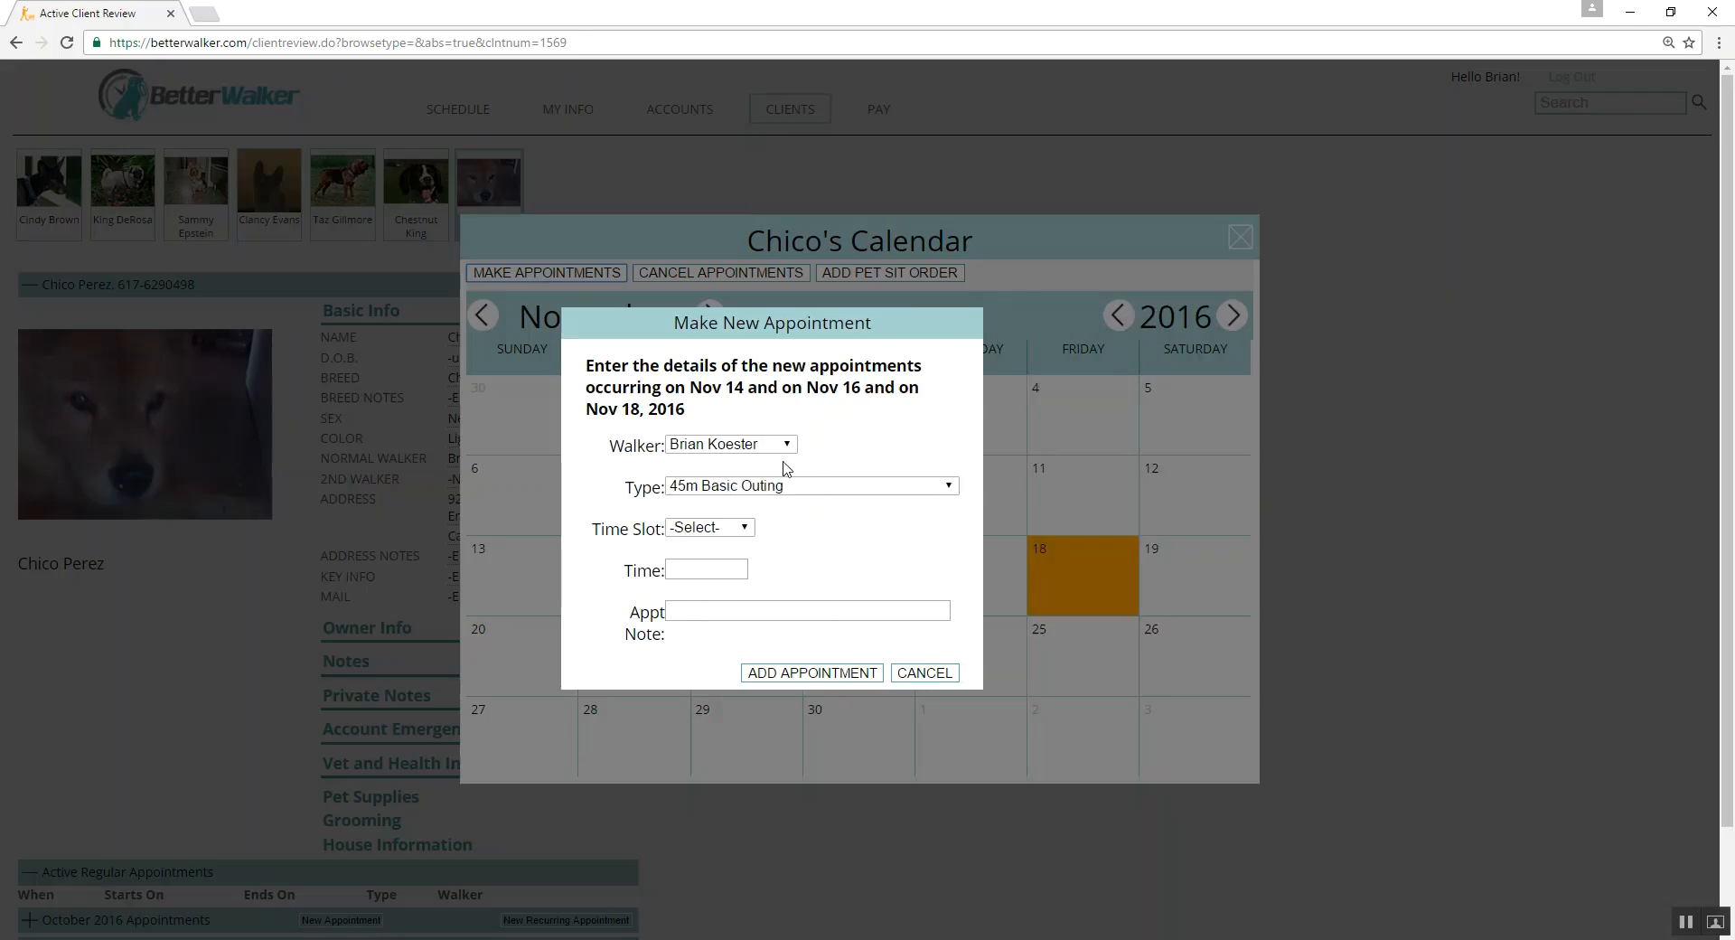
{"action": "left_click", "coordinate": [949, 488]}
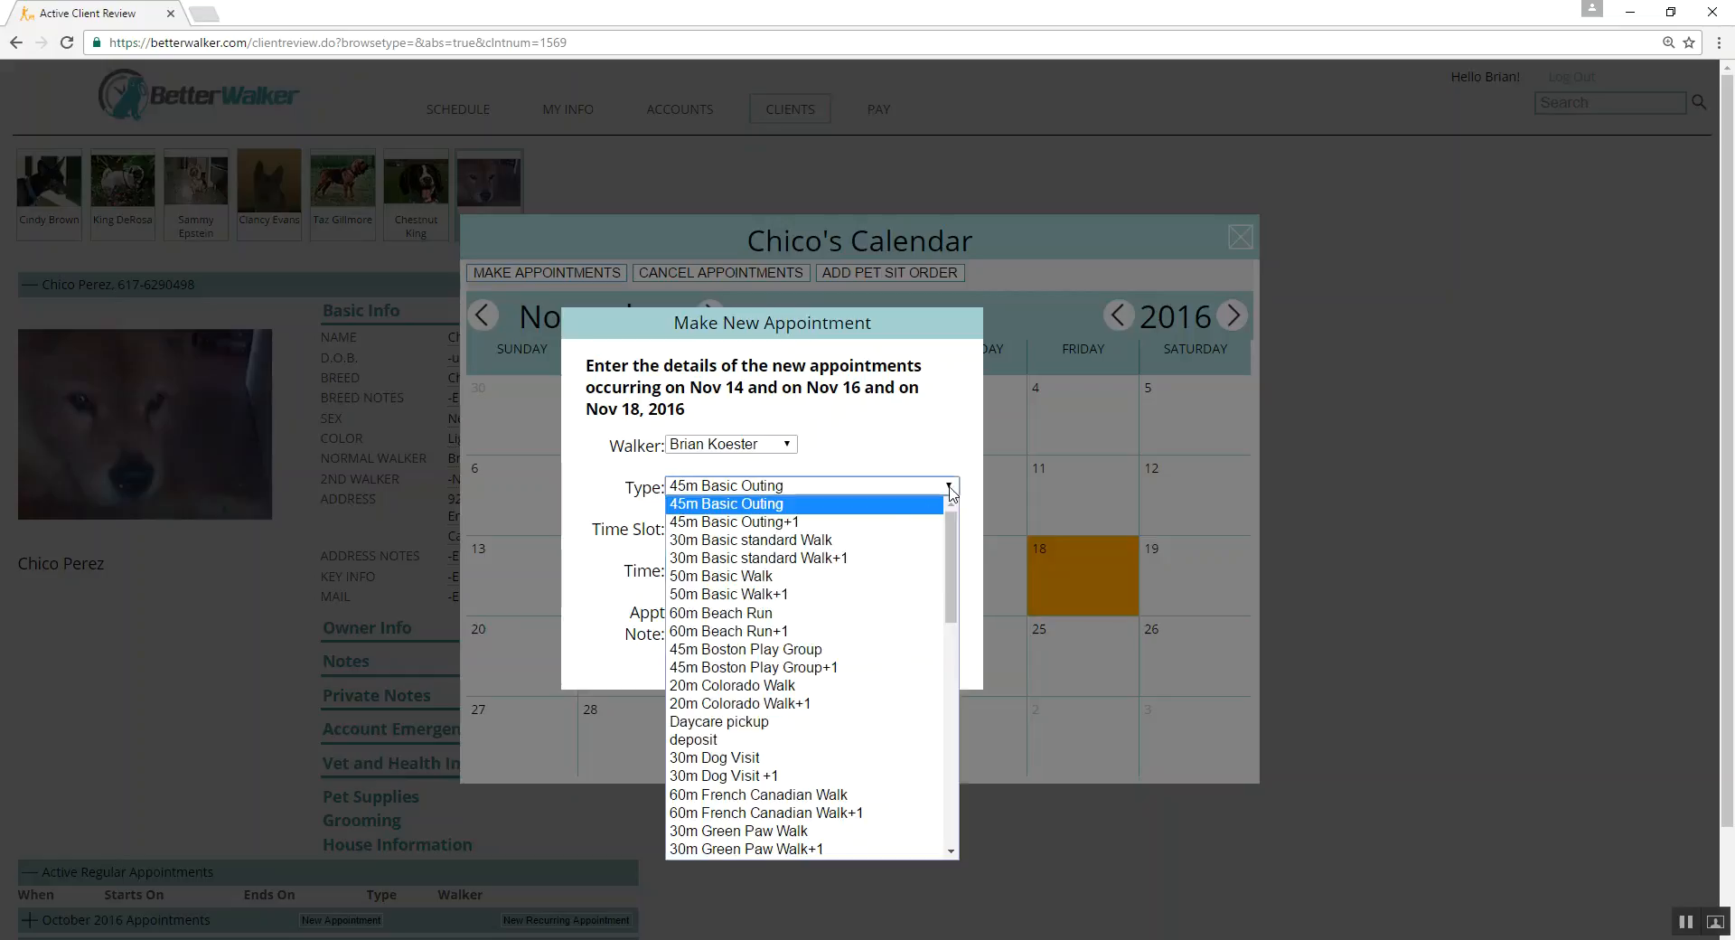
{"action": "left_click", "coordinate": [795, 576]}
{"action": "left_click", "coordinate": [746, 529]}
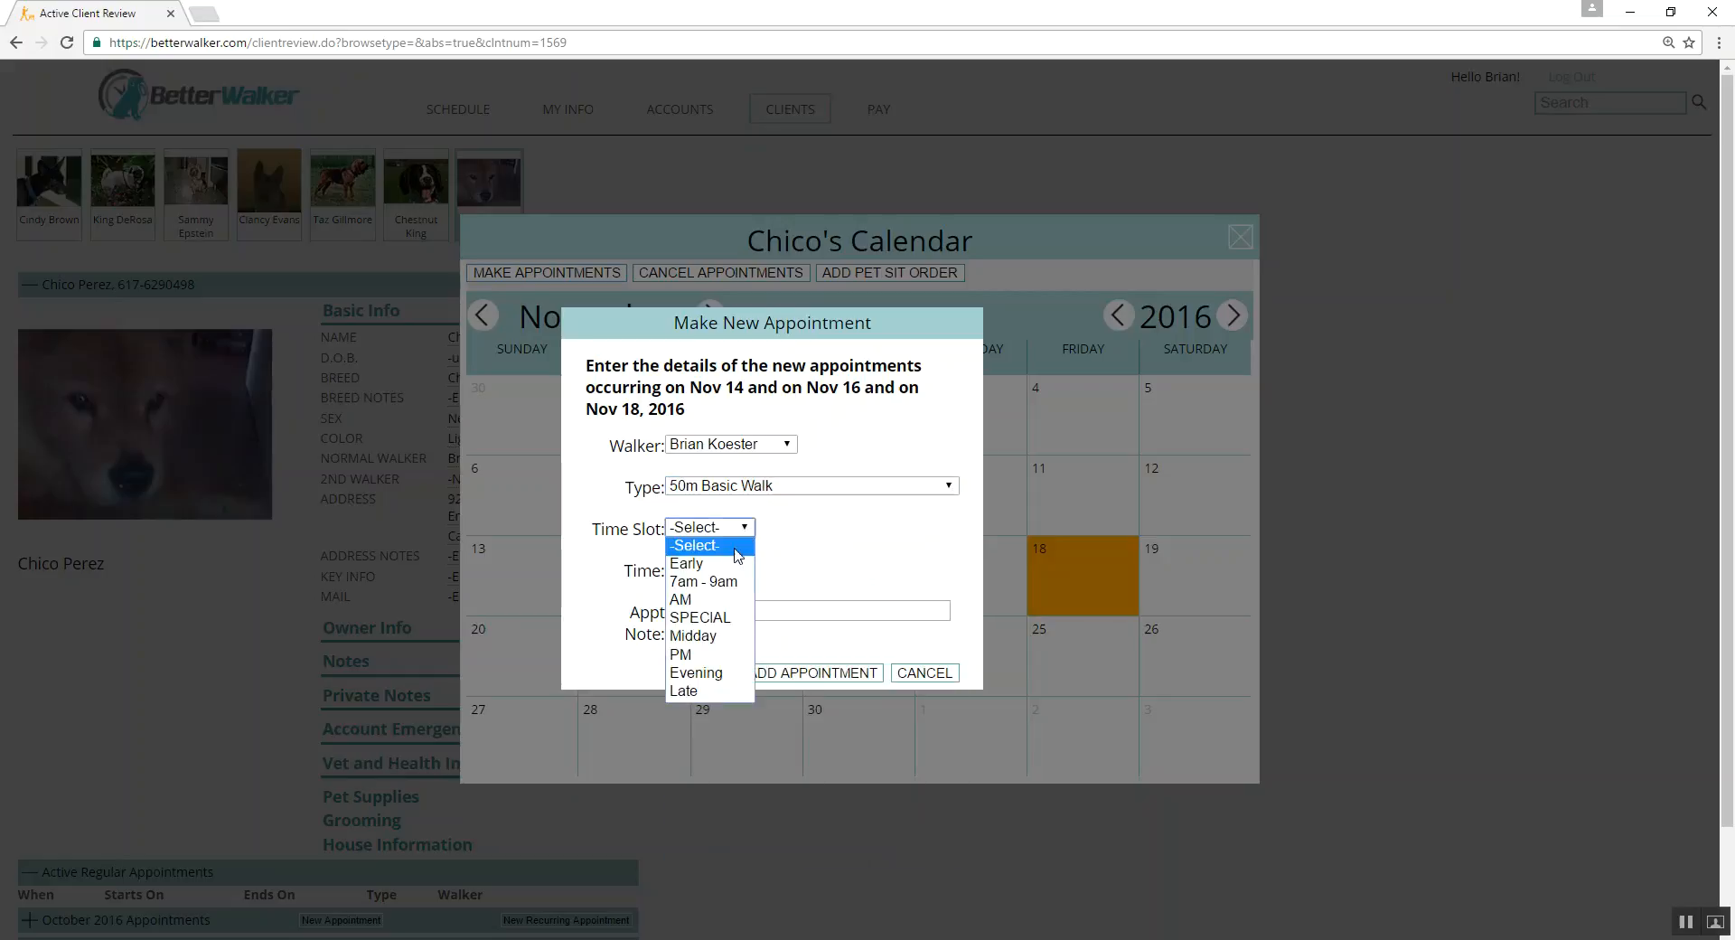
{"action": "left_click", "coordinate": [698, 643]}
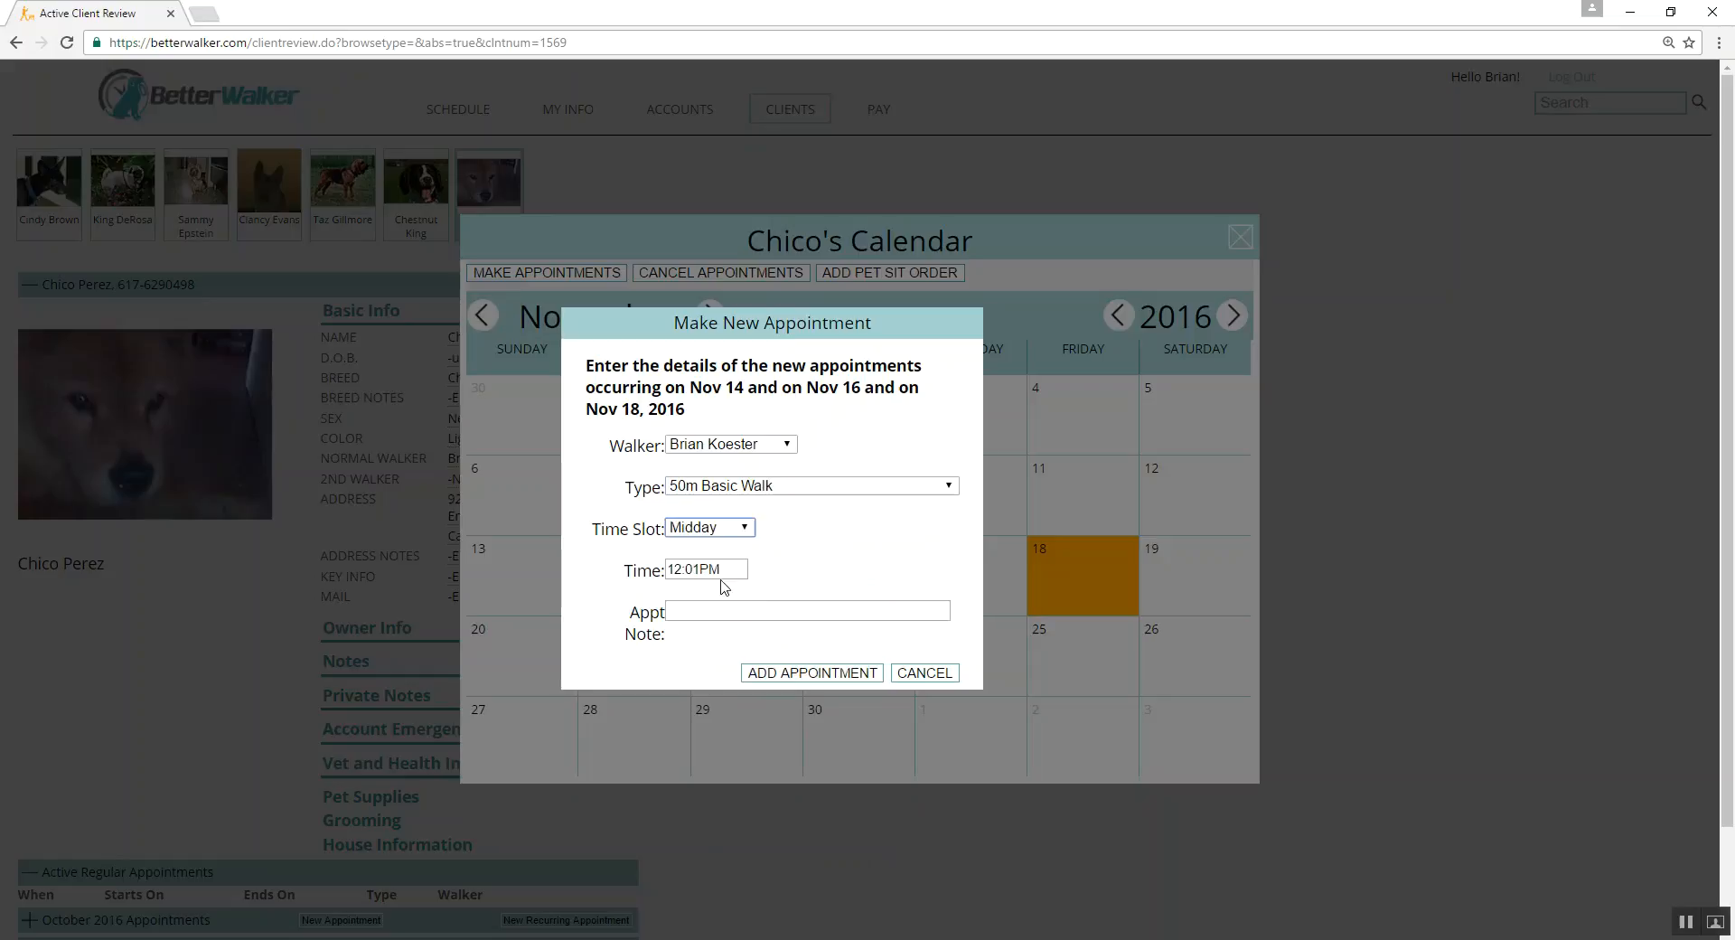
Set the new appointments' time to 11:30am and add them for review.
{"action": "key", "text": "Tab"}
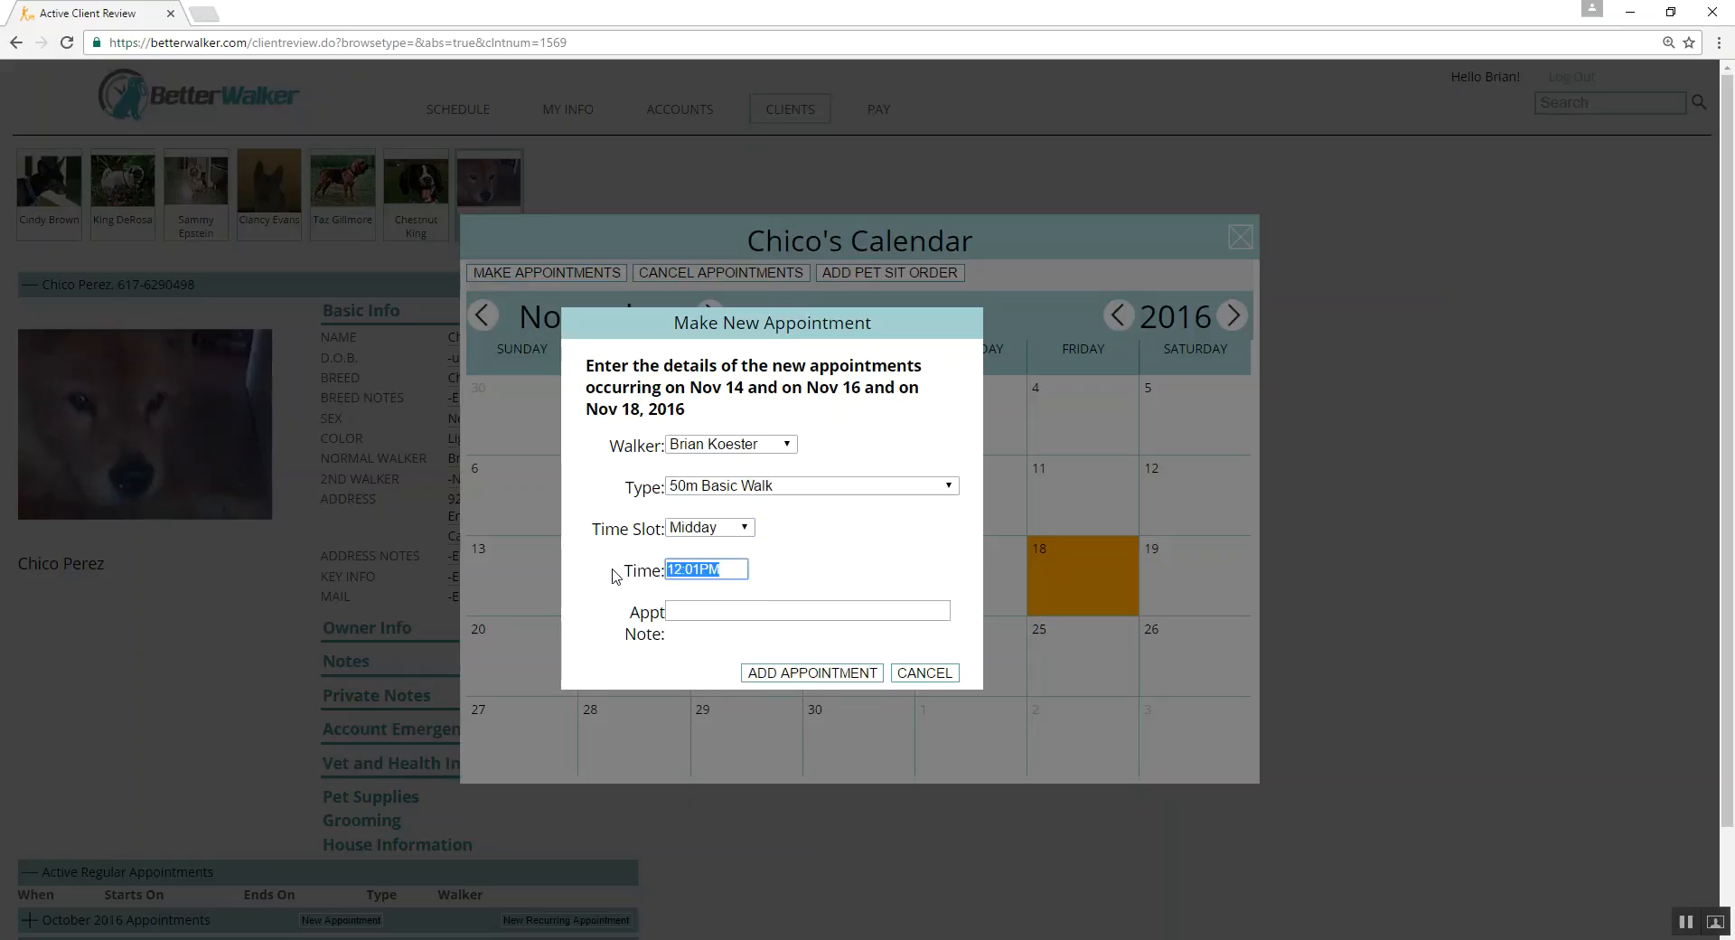
{"action": "type", "text": "11:"}
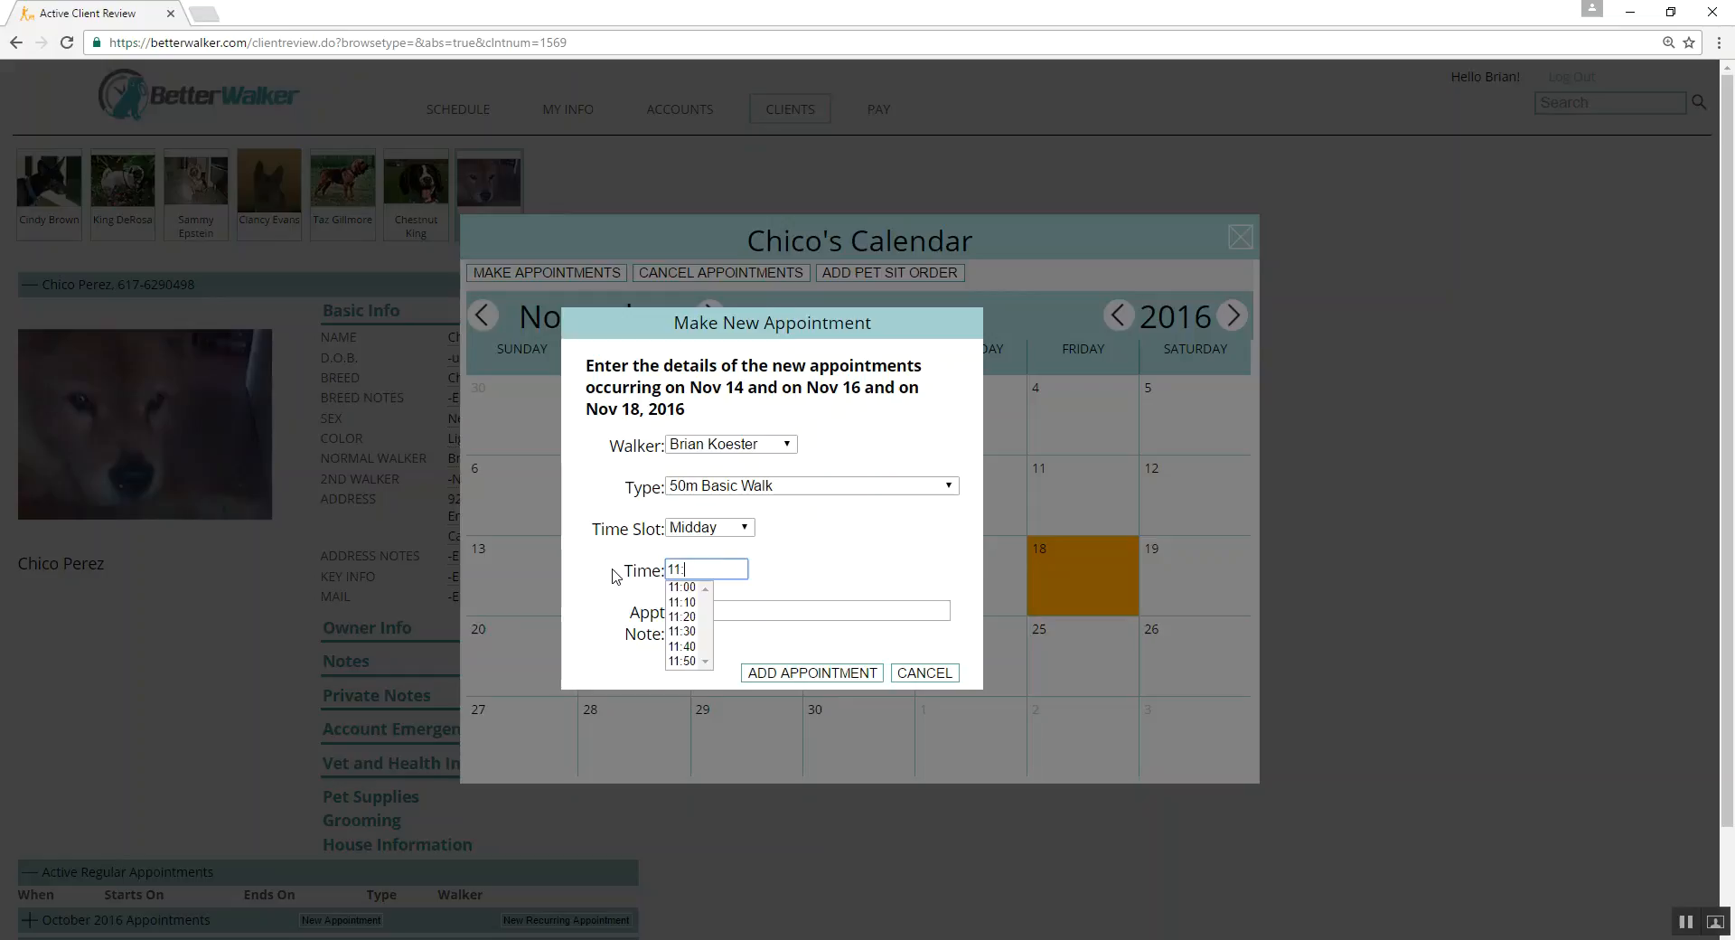
{"action": "type", "text": "30"}
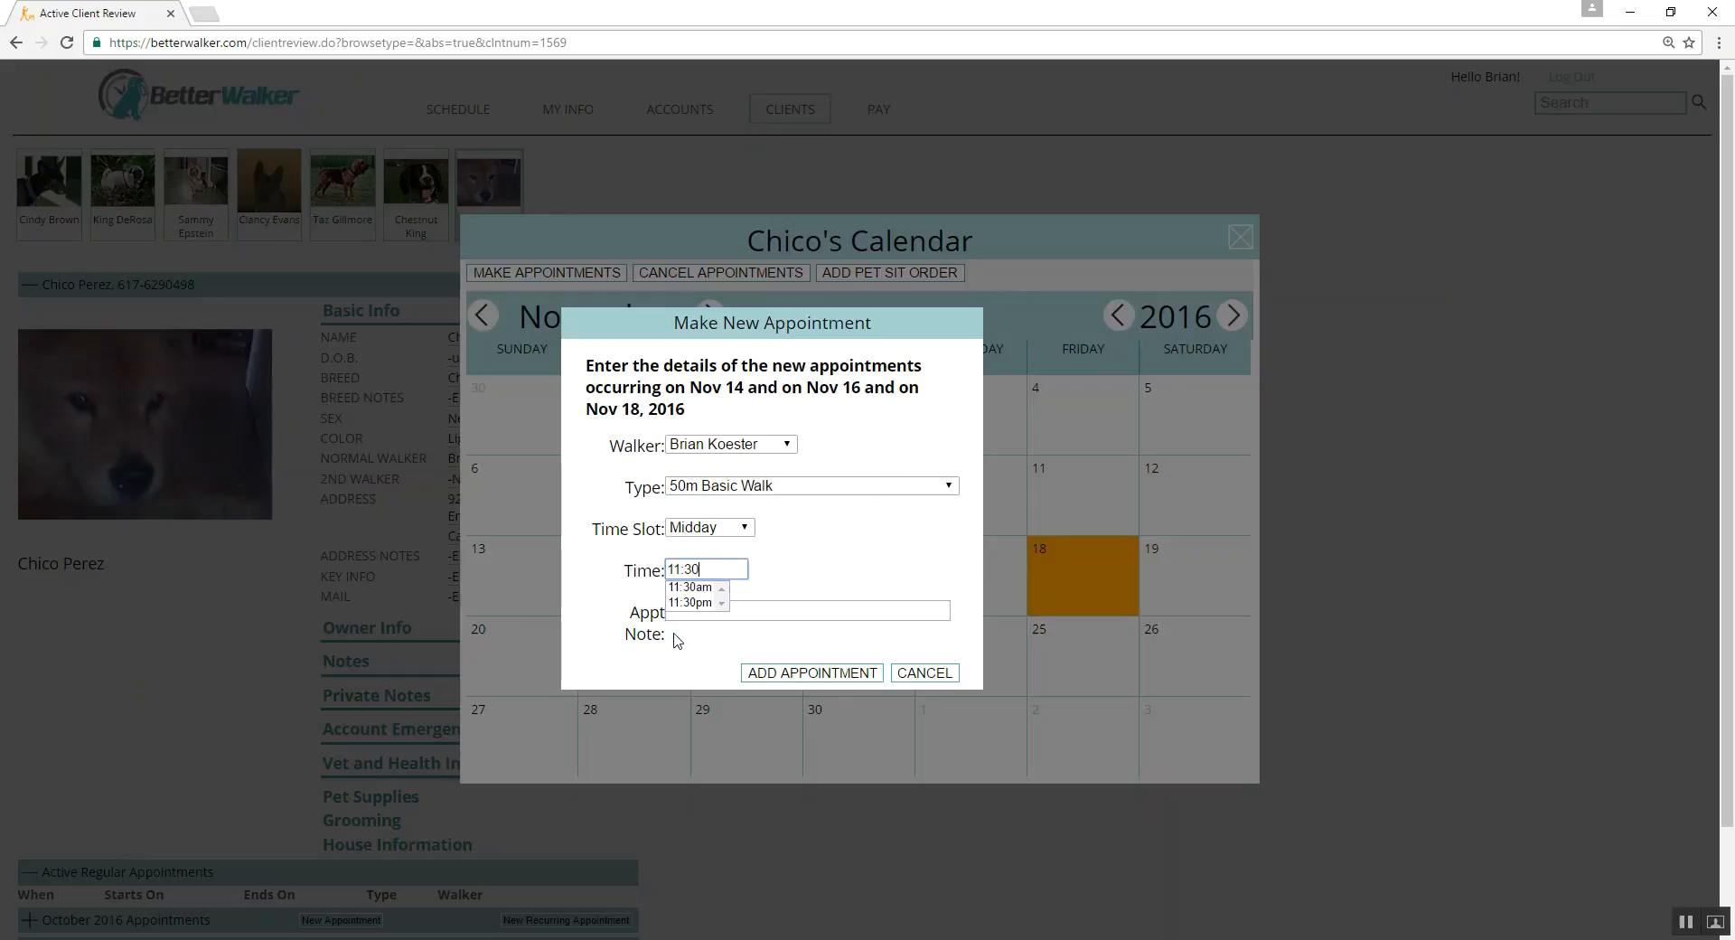
{"action": "left_click", "coordinate": [698, 589]}
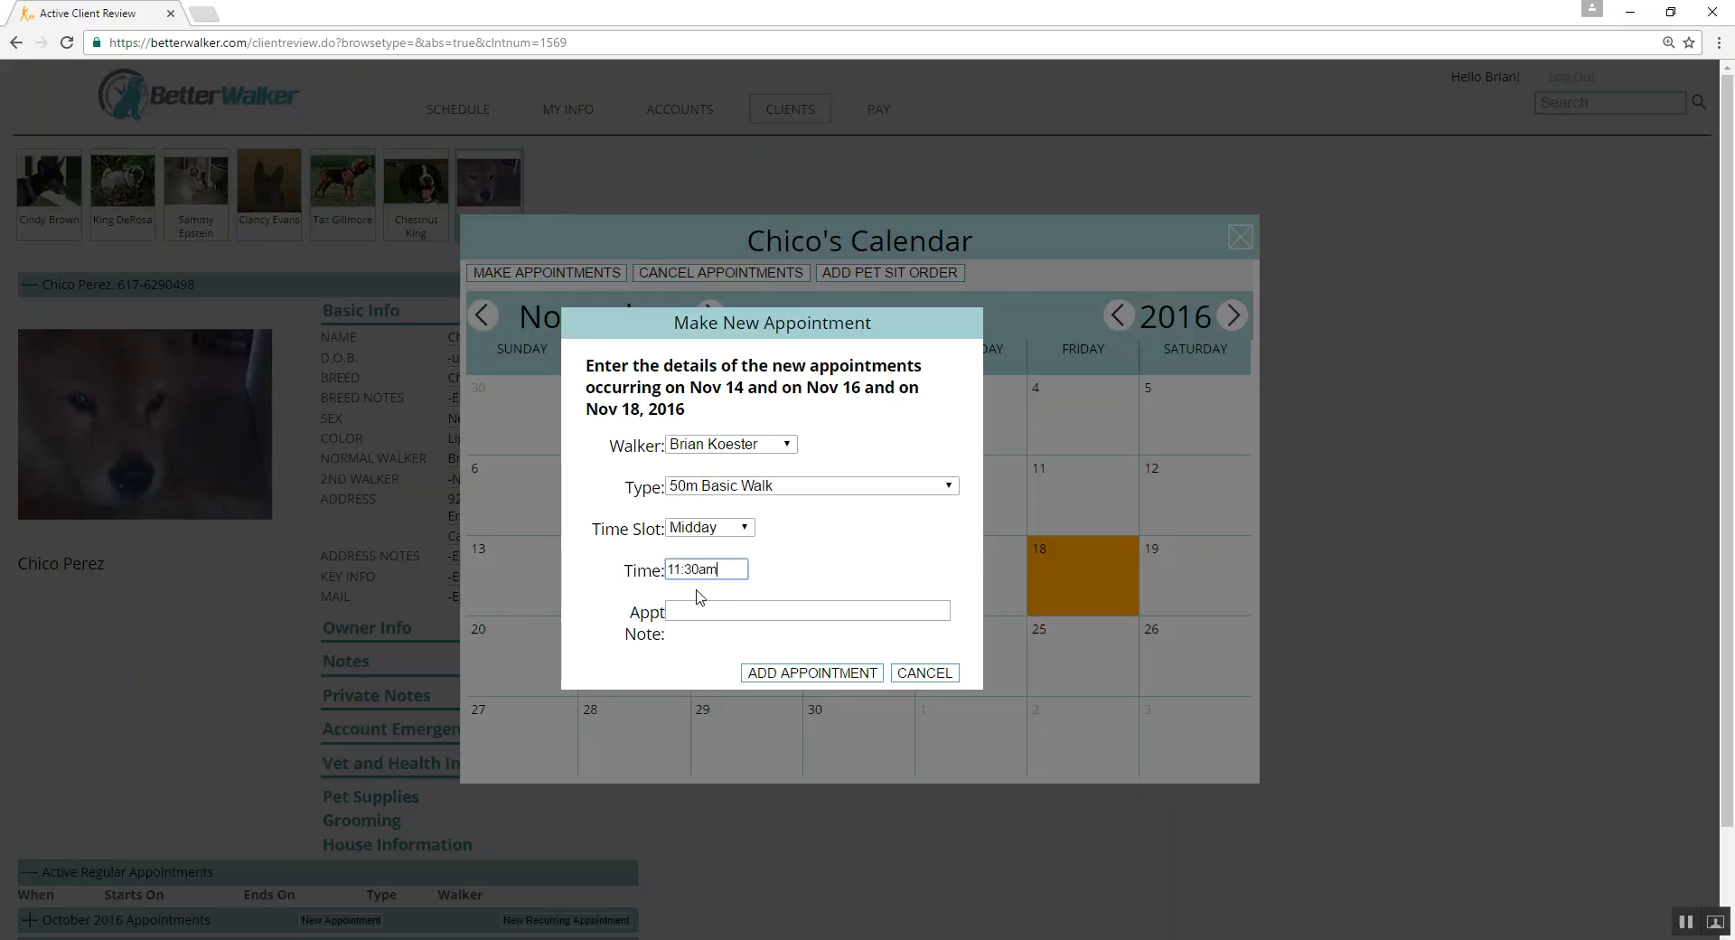
{"action": "left_click", "coordinate": [768, 673]}
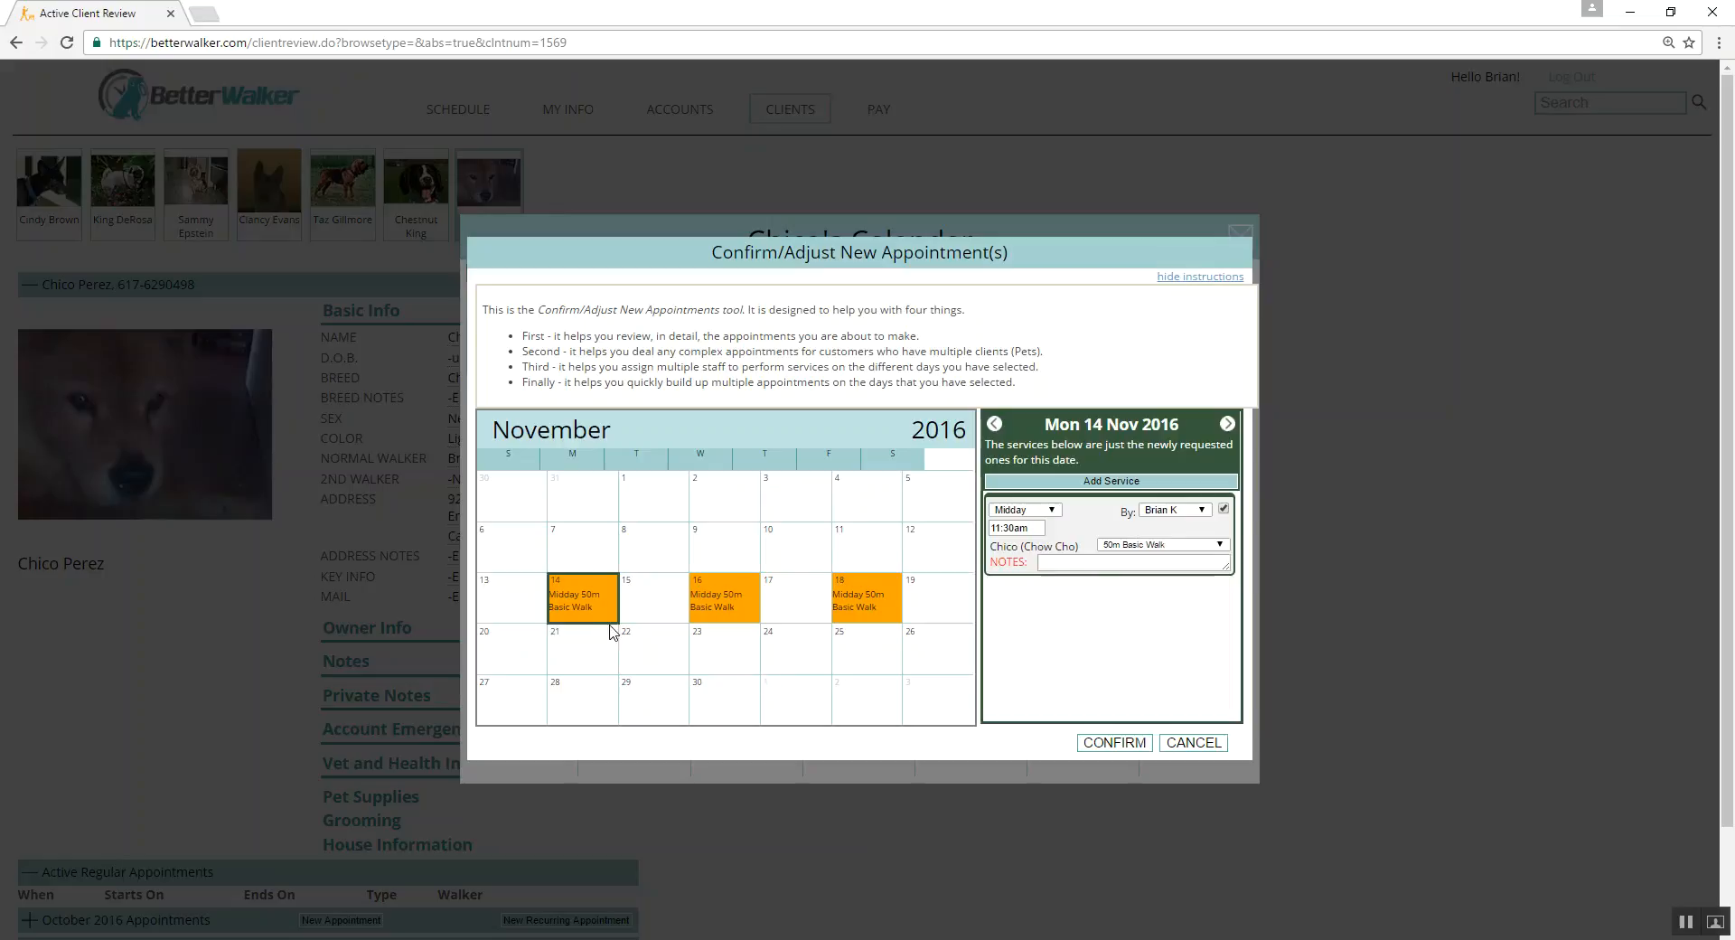
Set the time of the Nov 16 walk to 1:00pm without applying it to the other appointments.
{"action": "left_click", "coordinate": [735, 607]}
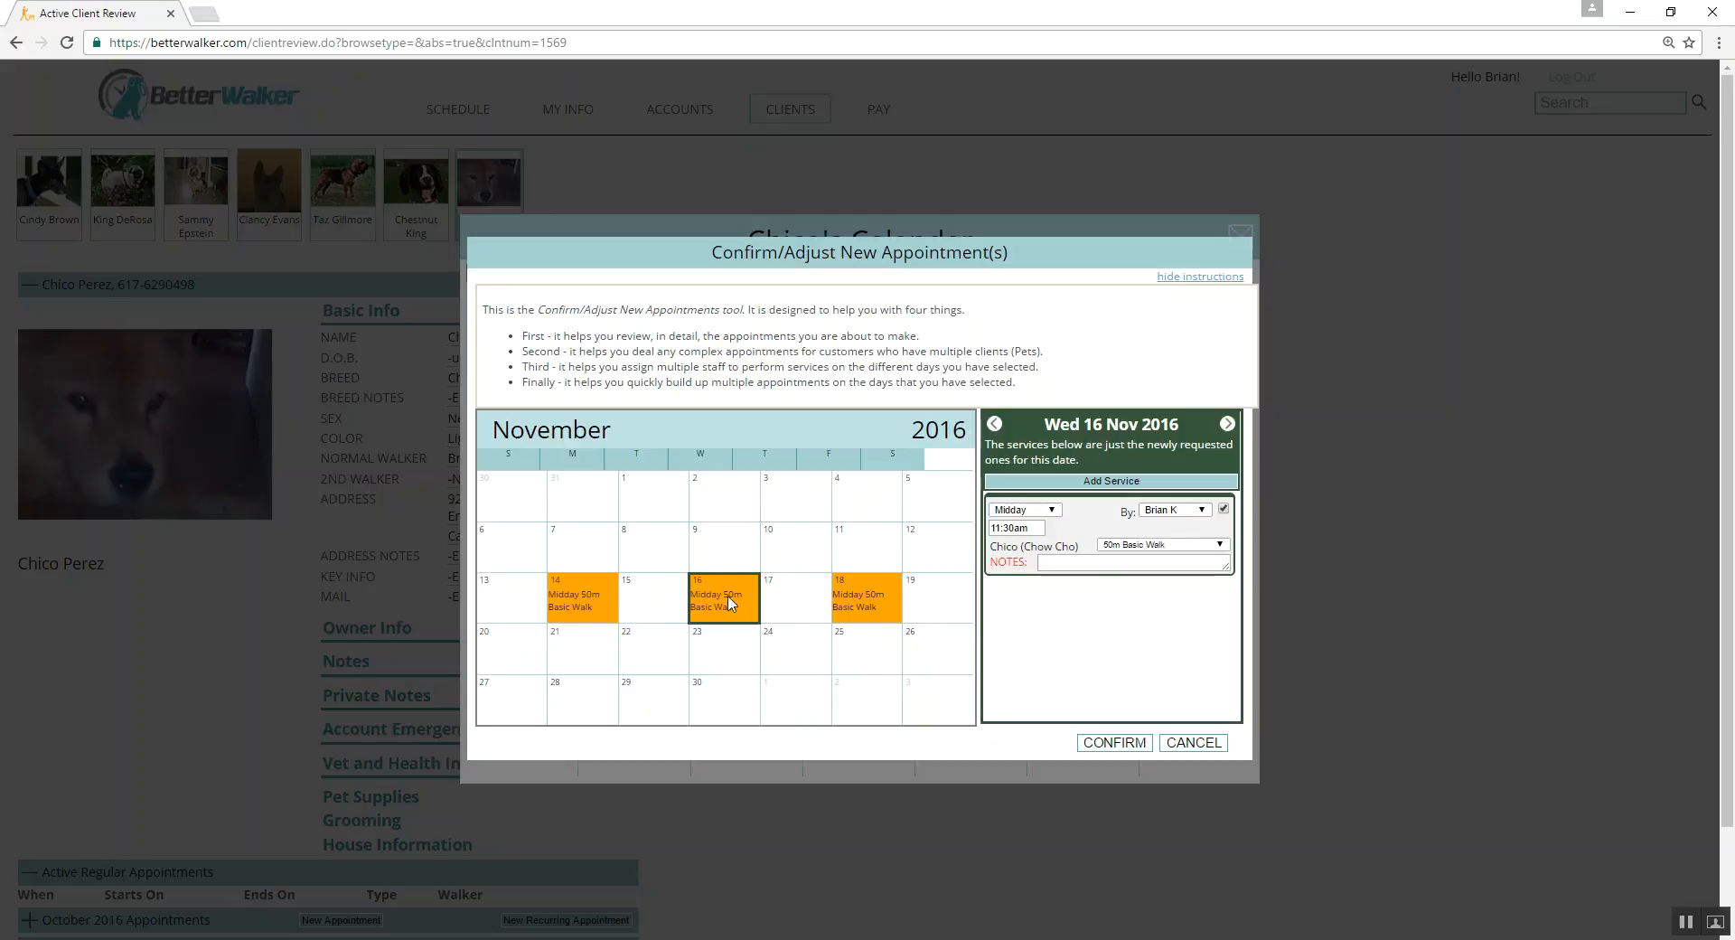
{"action": "left_click", "coordinate": [1043, 533]}
{"action": "left_click_drag", "start_coordinate": [1043, 533], "coordinate": [947, 540]}
{"action": "type", "text": "1:00"}
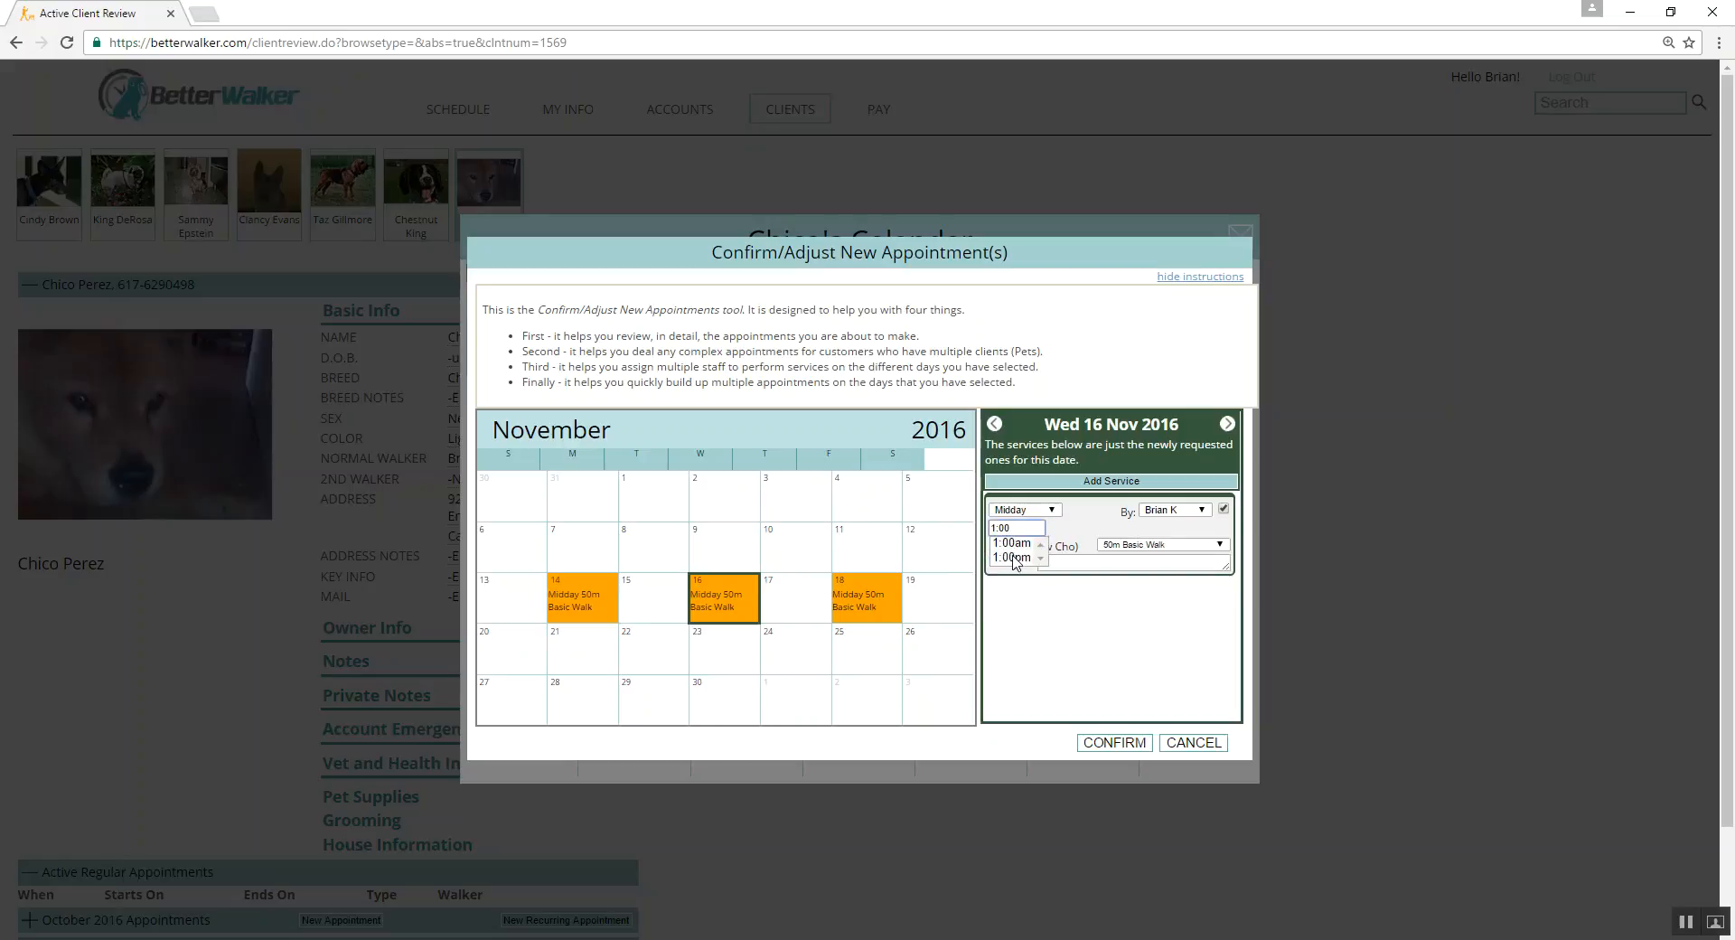
{"action": "left_click", "coordinate": [1015, 557]}
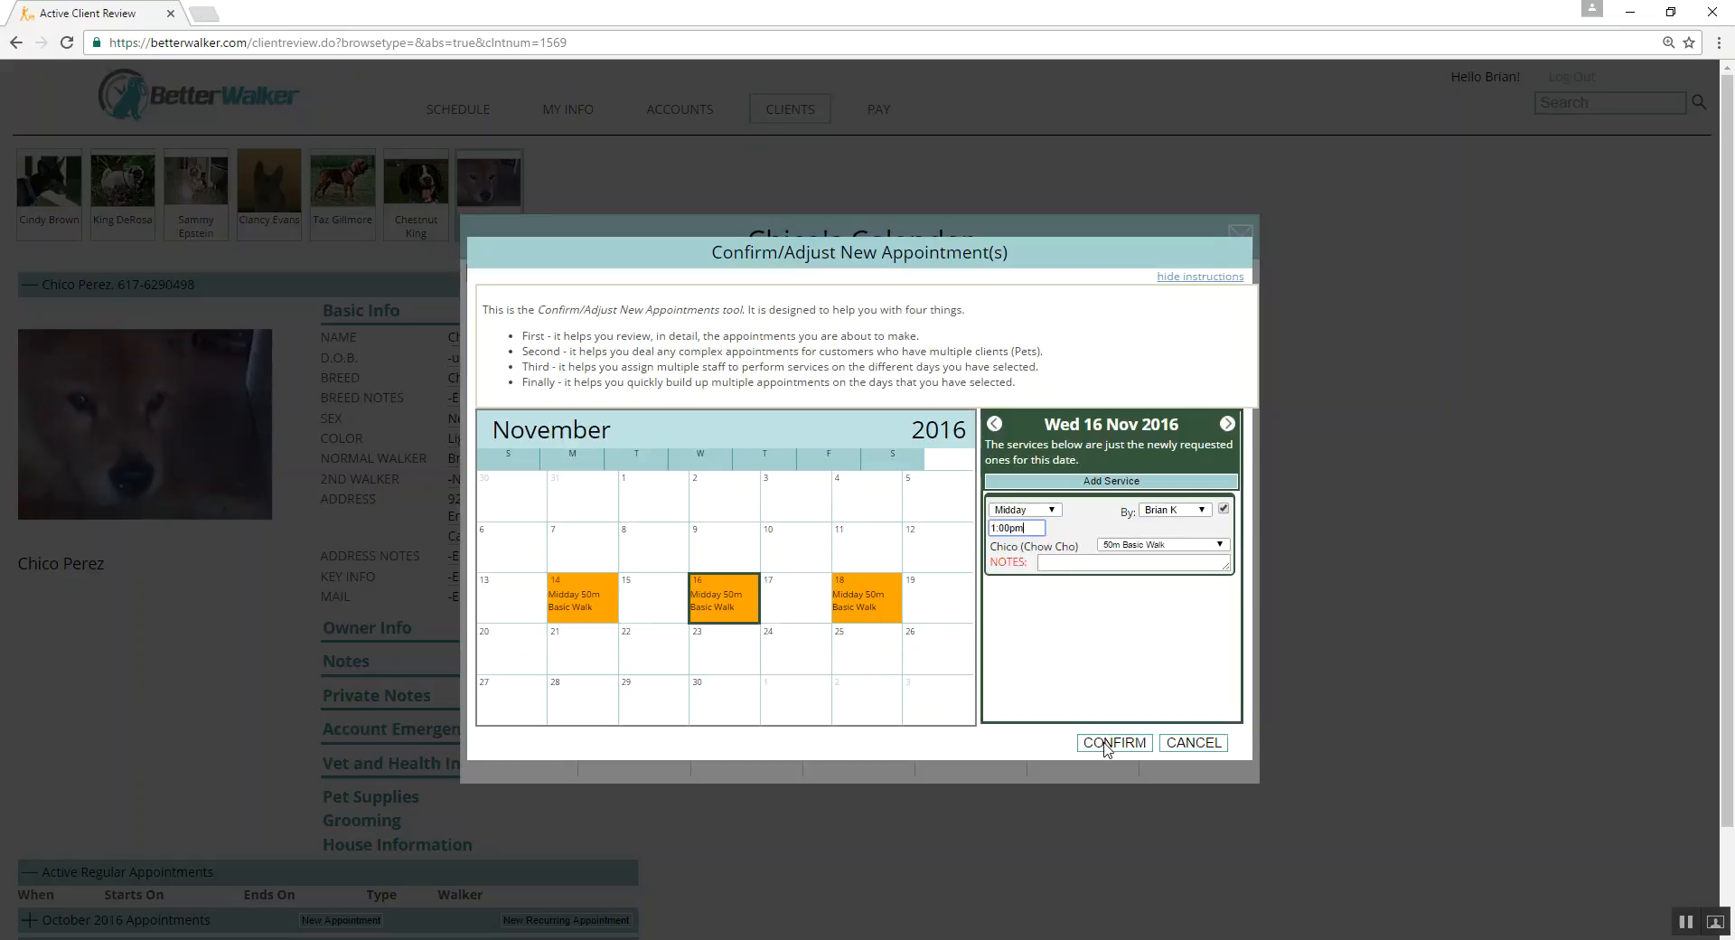
{"action": "left_click", "coordinate": [1081, 525]}
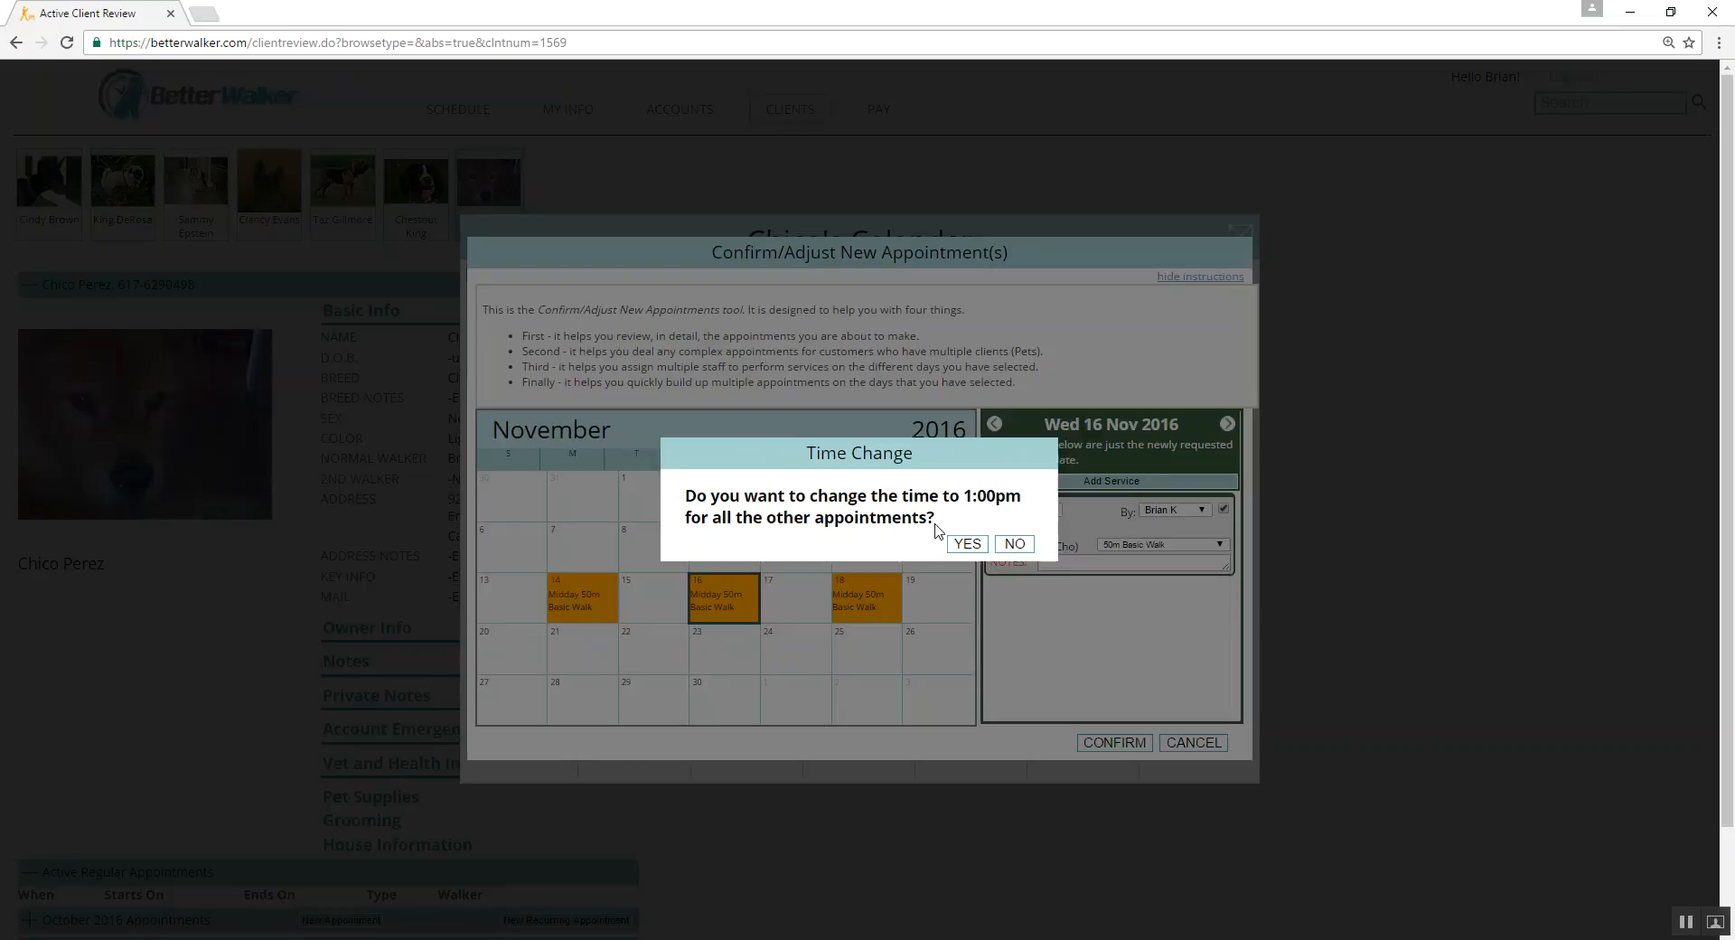
{"action": "left_click", "coordinate": [1013, 543]}
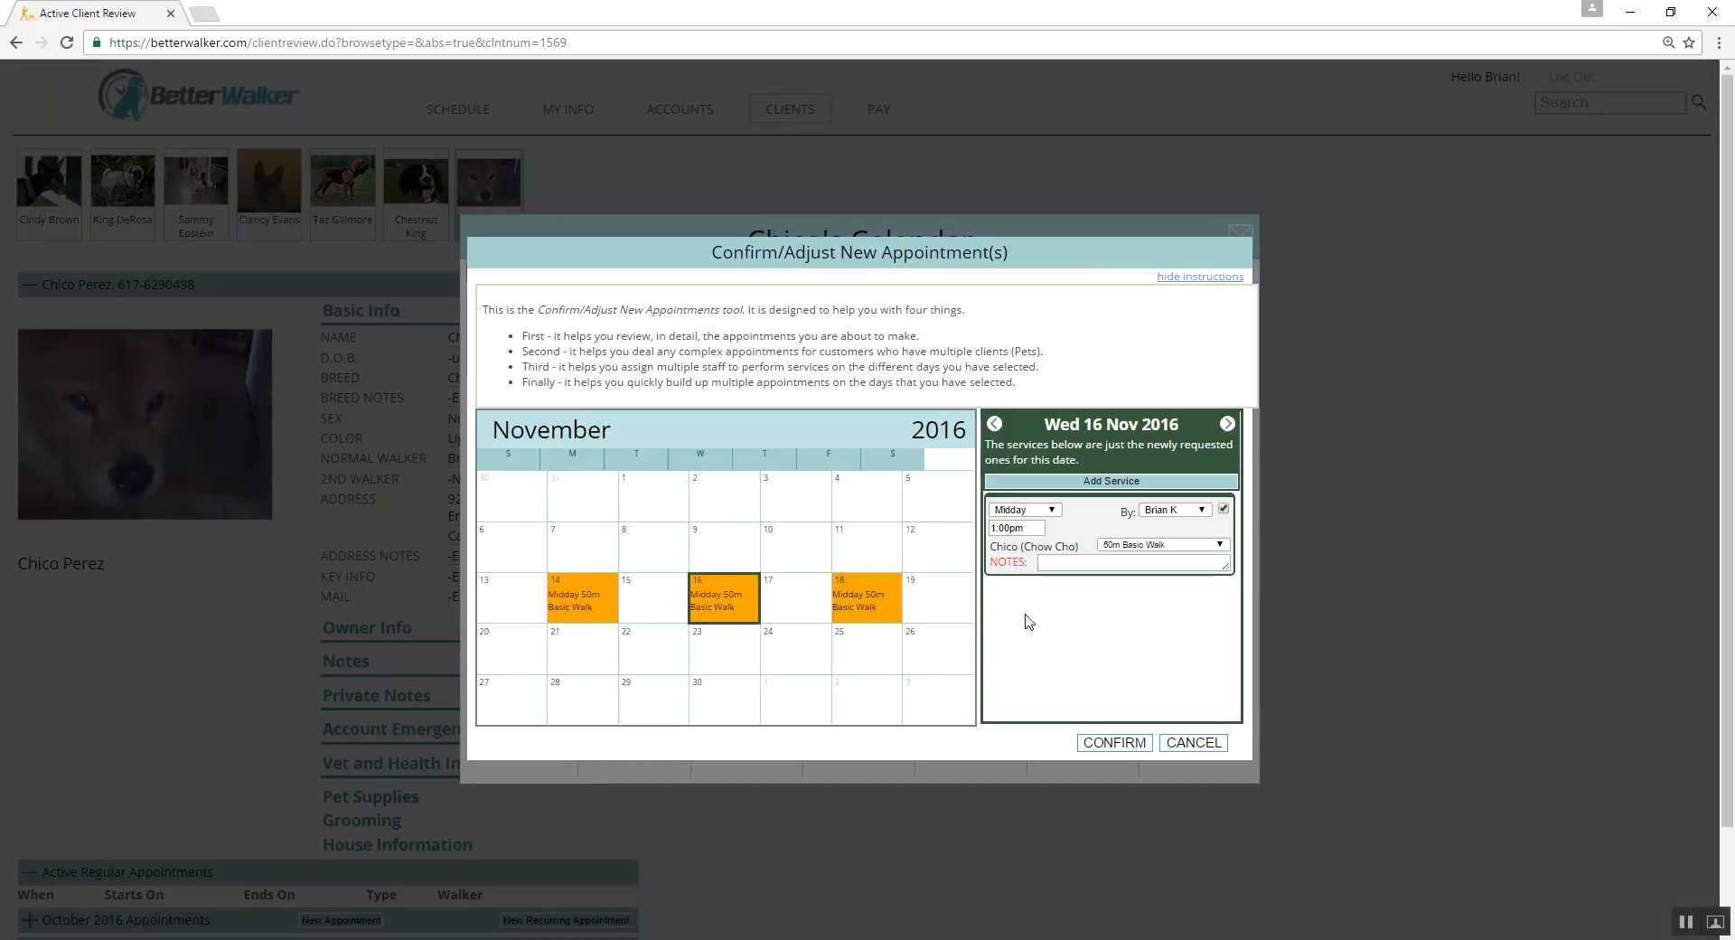
Check the service details for Nov 14, Nov 16 and Nov 18, and confirm the new appointments.
{"action": "left_click", "coordinate": [587, 608]}
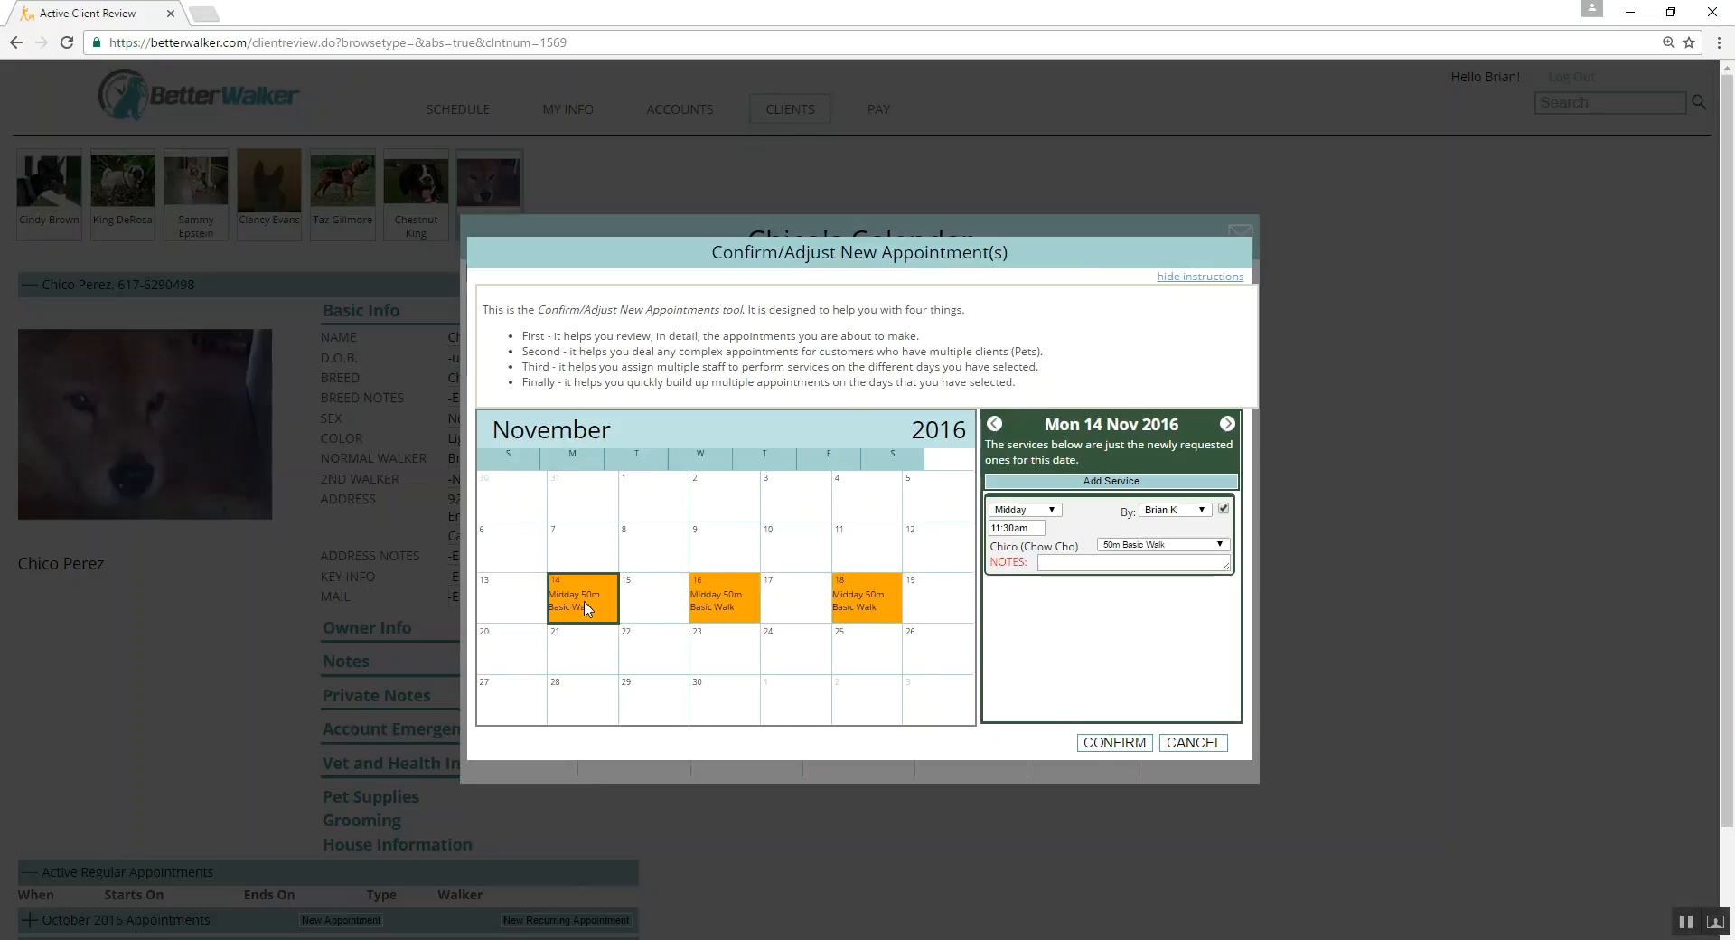
{"action": "left_click", "coordinate": [730, 605]}
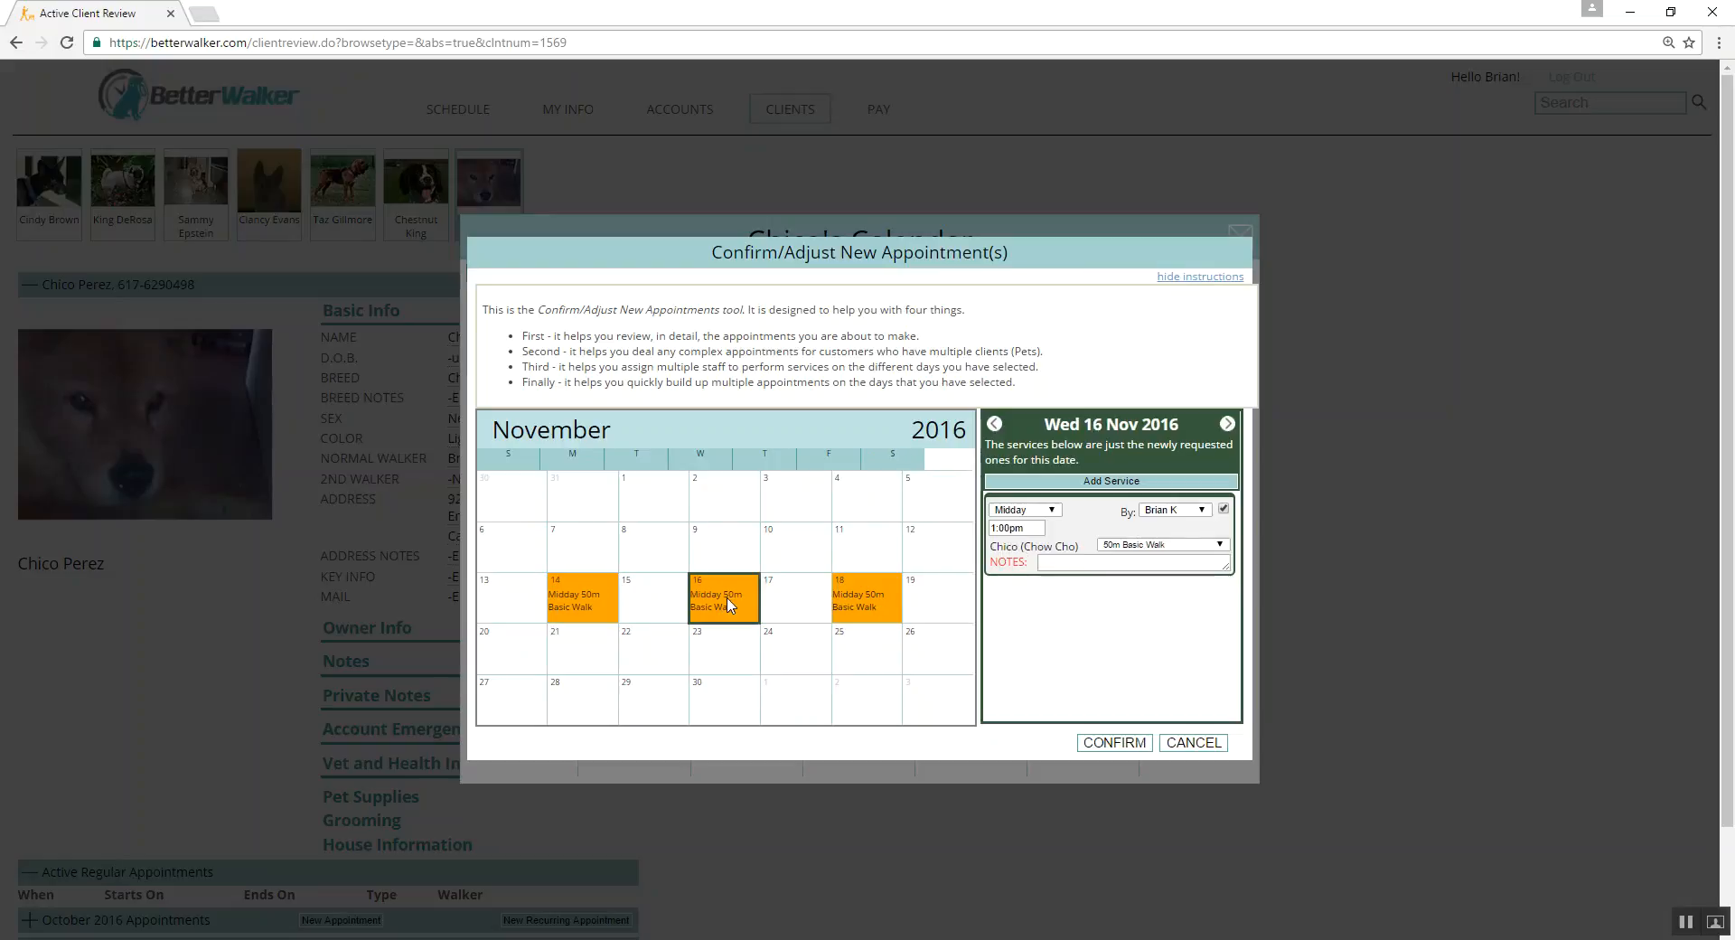
{"action": "left_click", "coordinate": [853, 610]}
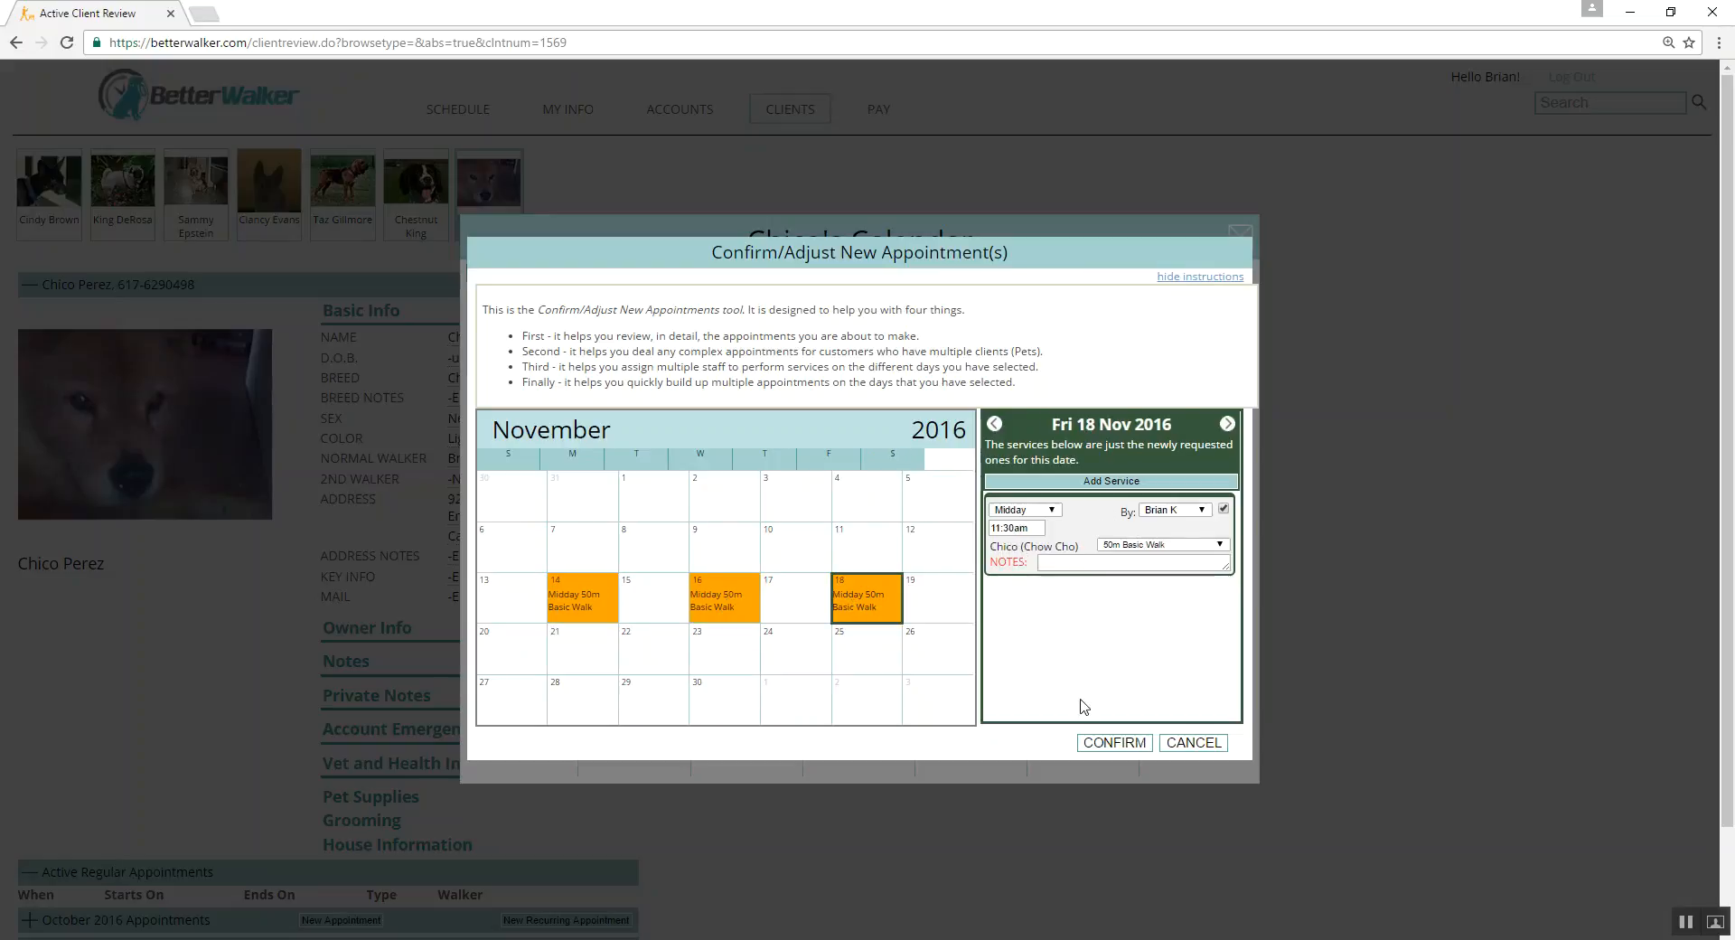
{"action": "left_click", "coordinate": [1113, 743]}
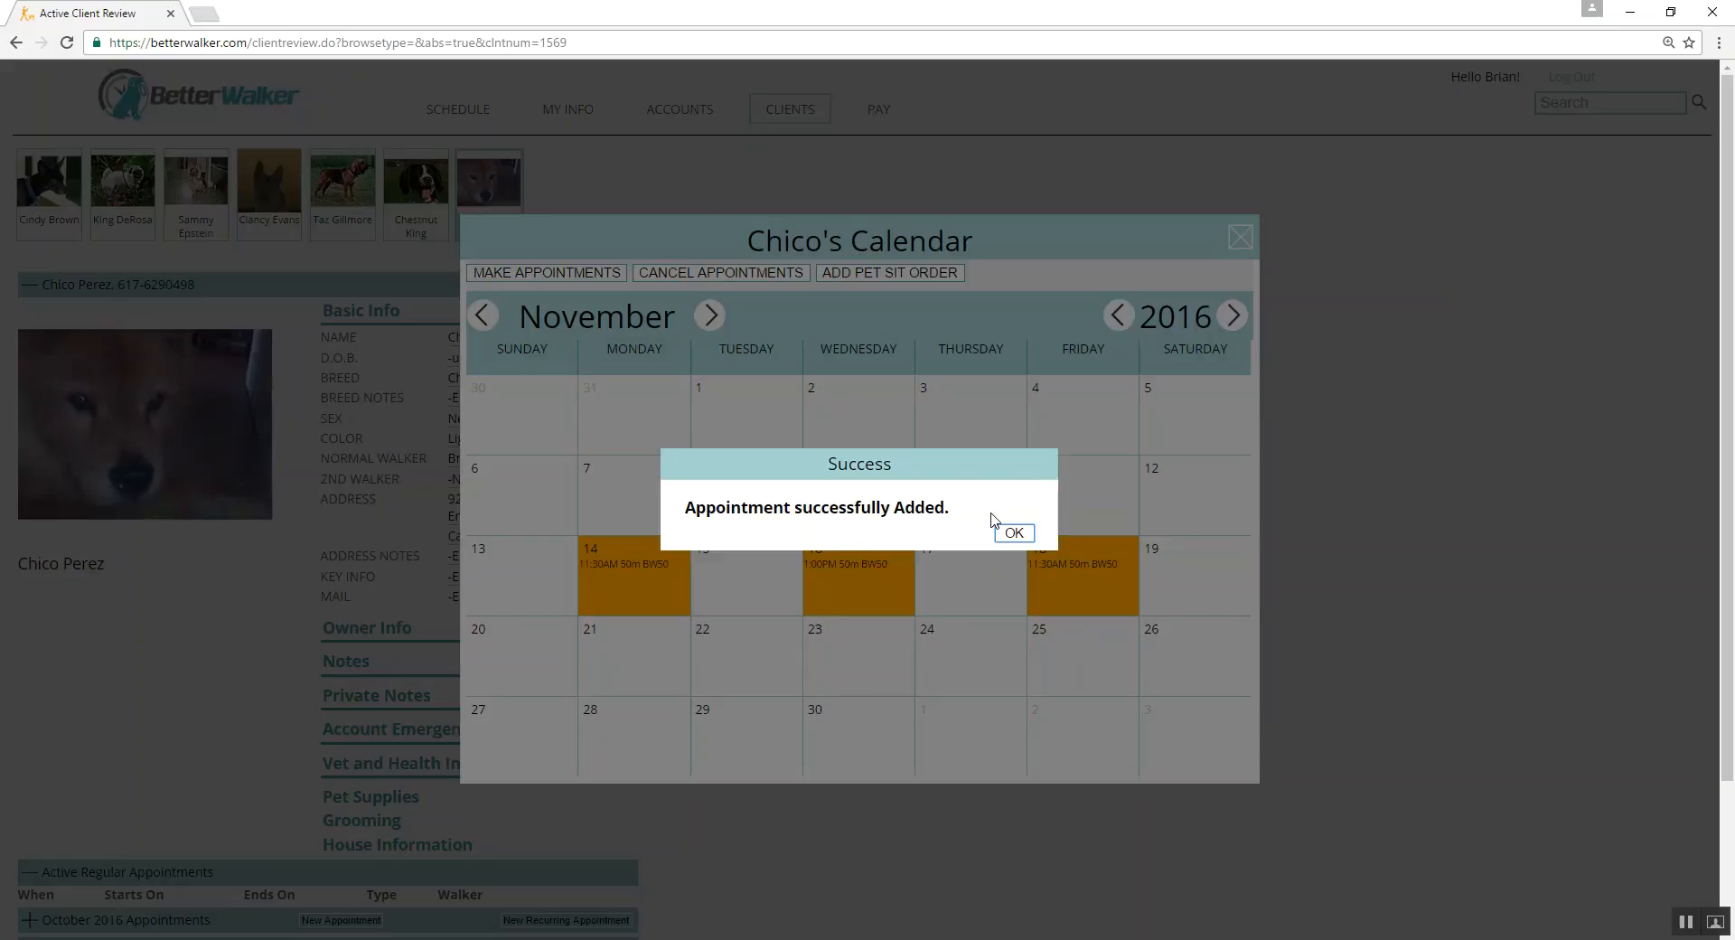
{"action": "left_click", "coordinate": [1013, 533]}
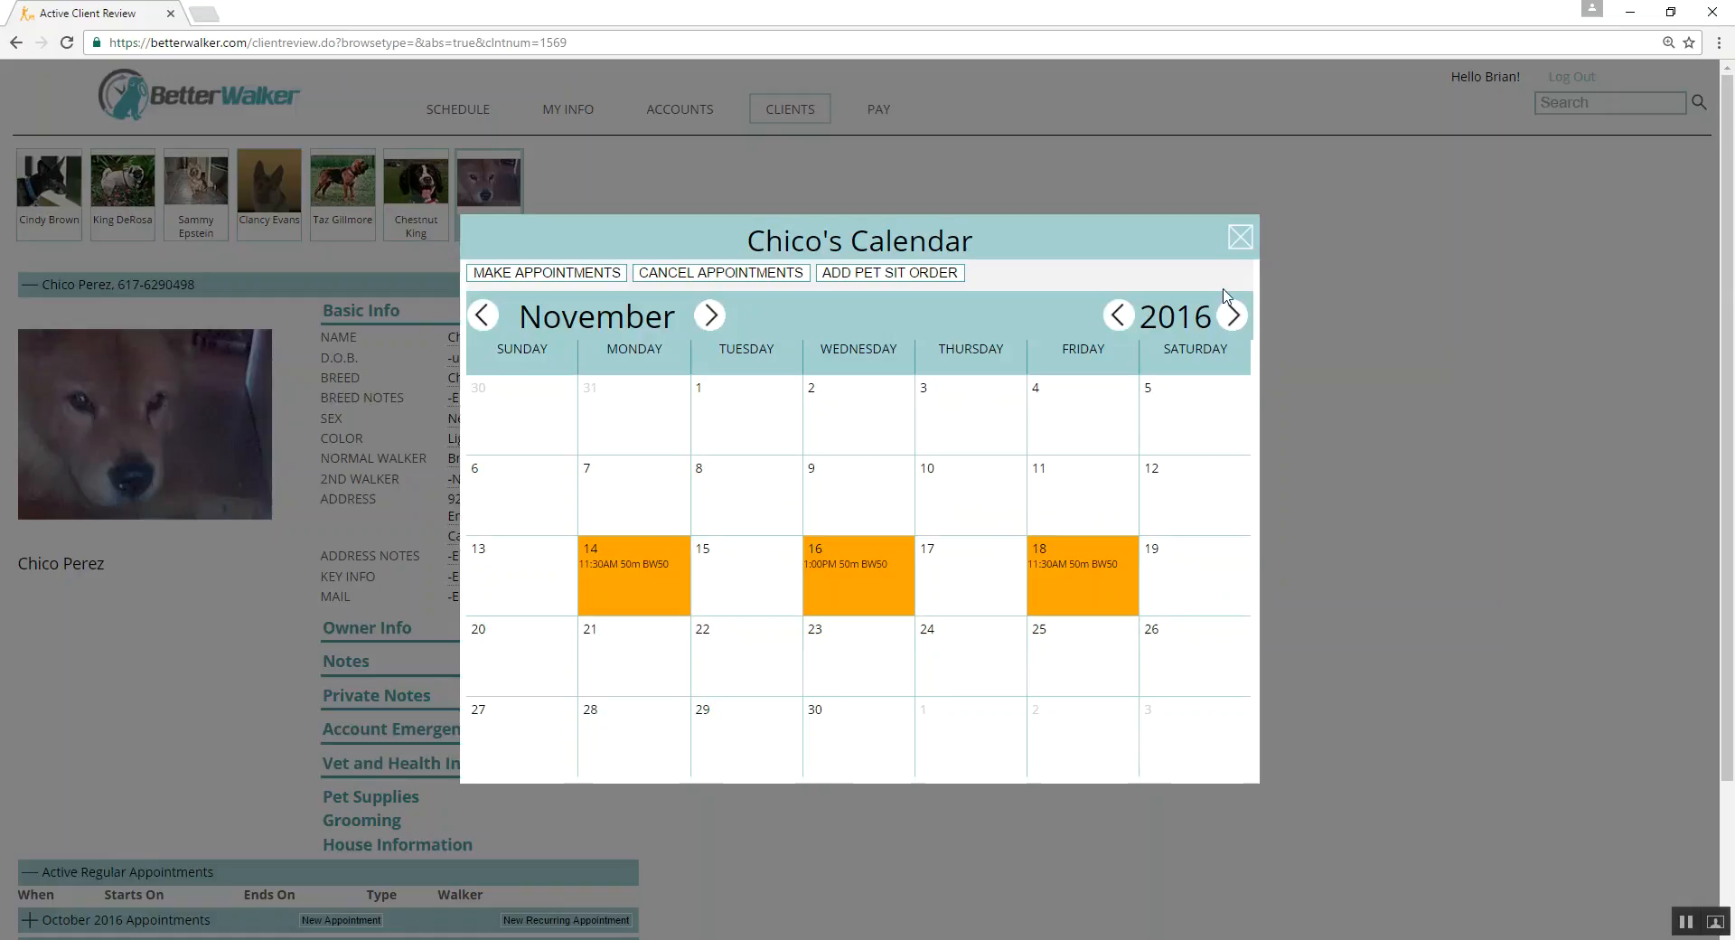
{"action": "left_click", "coordinate": [1236, 237]}
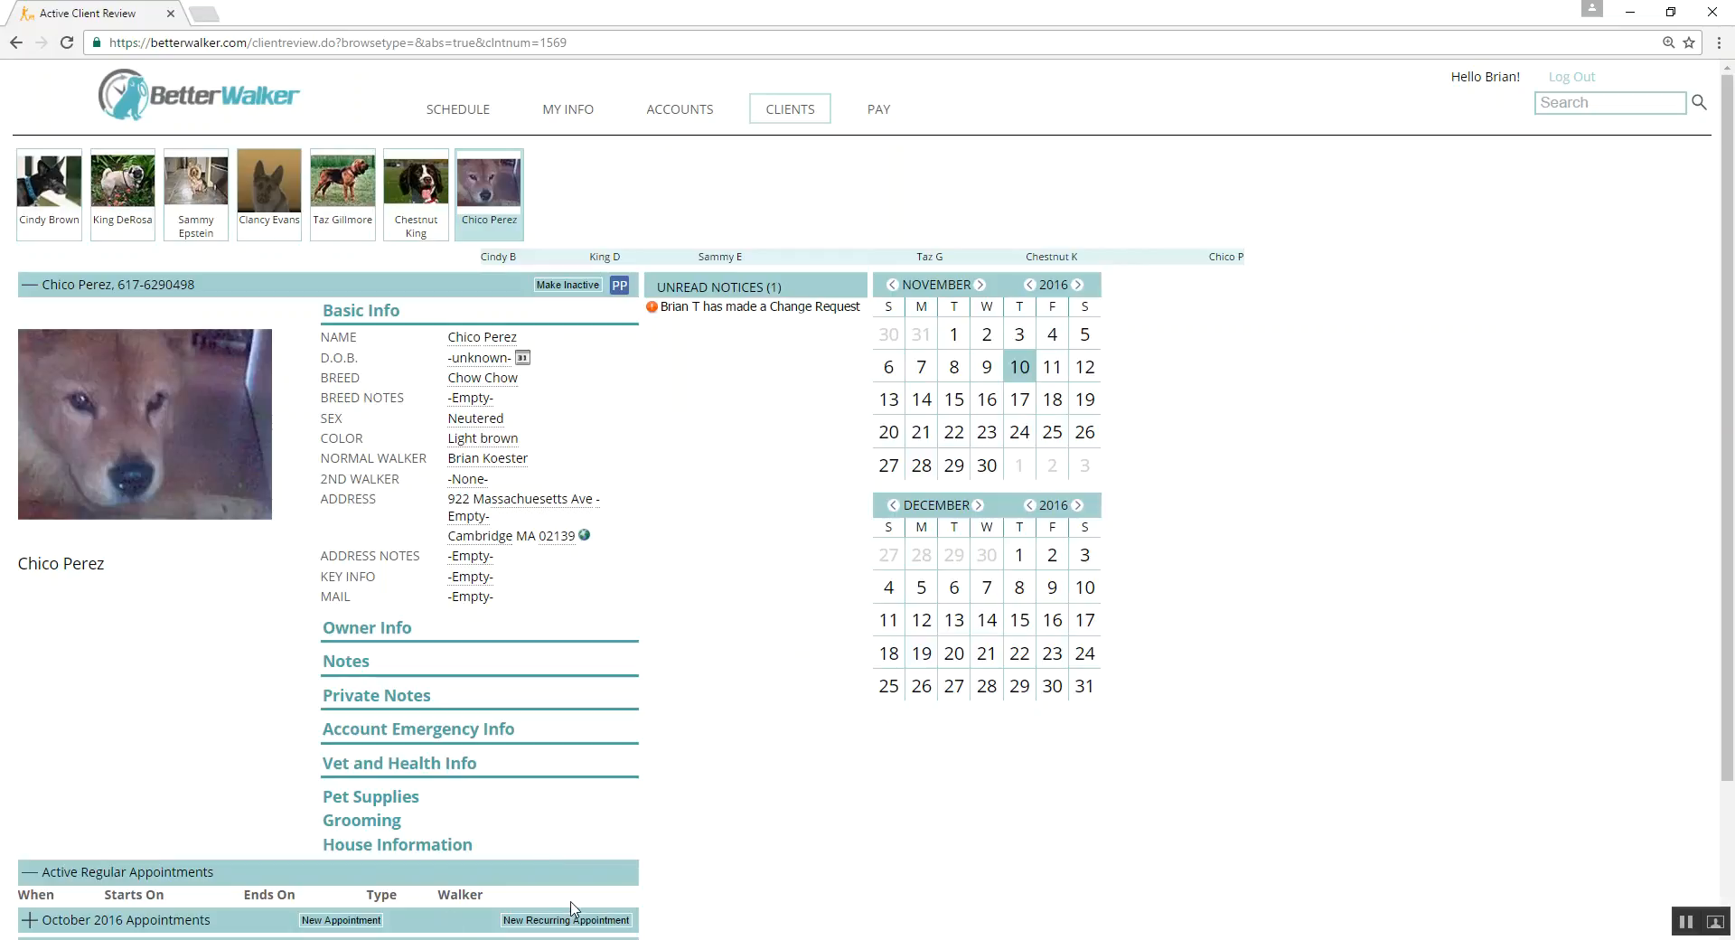
{"action": "left_click_drag", "start_coordinate": [1727, 331], "coordinate": [1732, 471]}
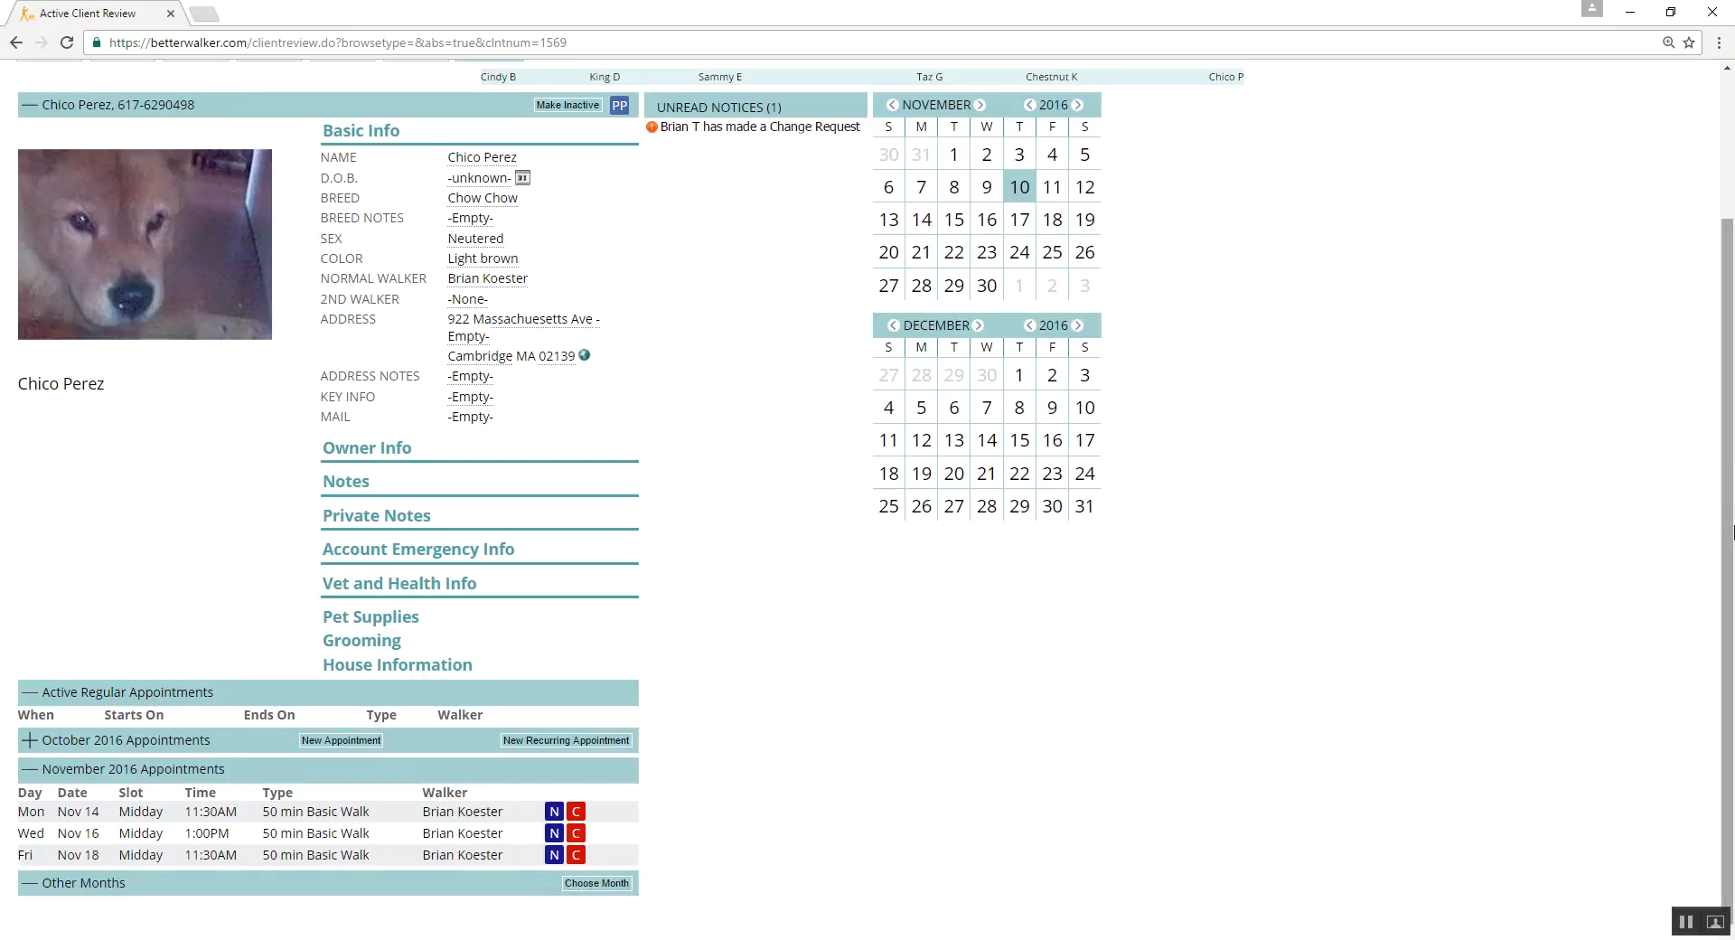
{"action": "scroll", "coordinate": [1731, 531], "scroll_direction": "up", "scroll_amount": 2}
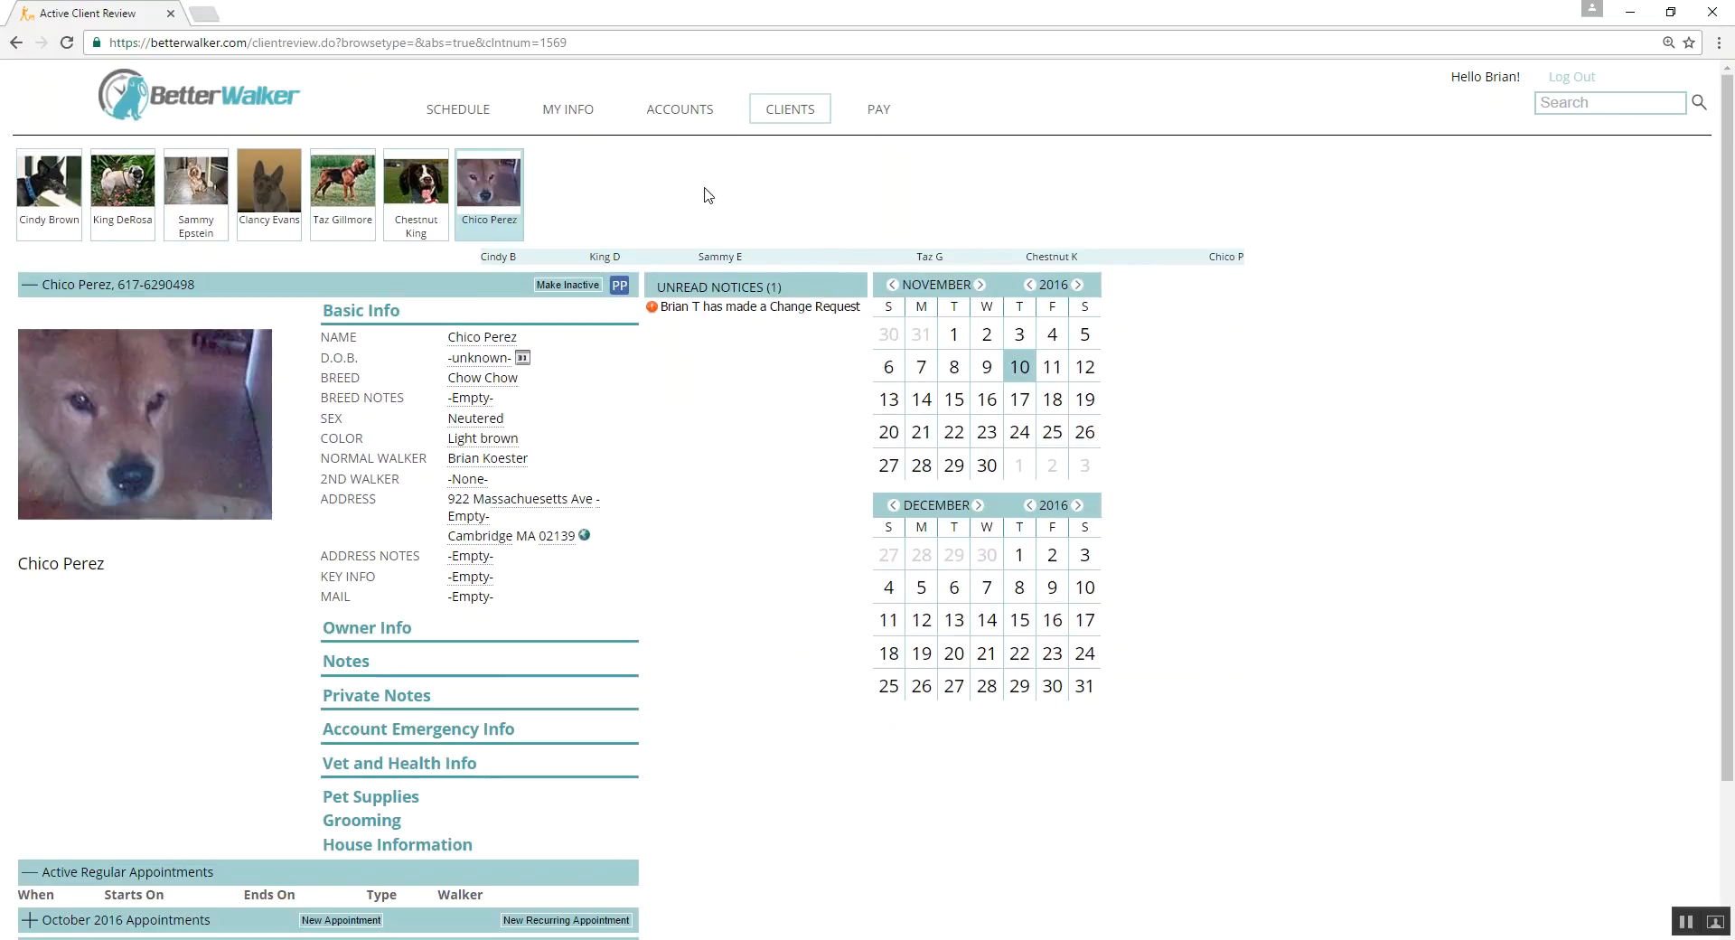
Open the walker's own information page and review today's appointments, all clients and the paycheck information.
{"action": "left_click", "coordinate": [579, 115]}
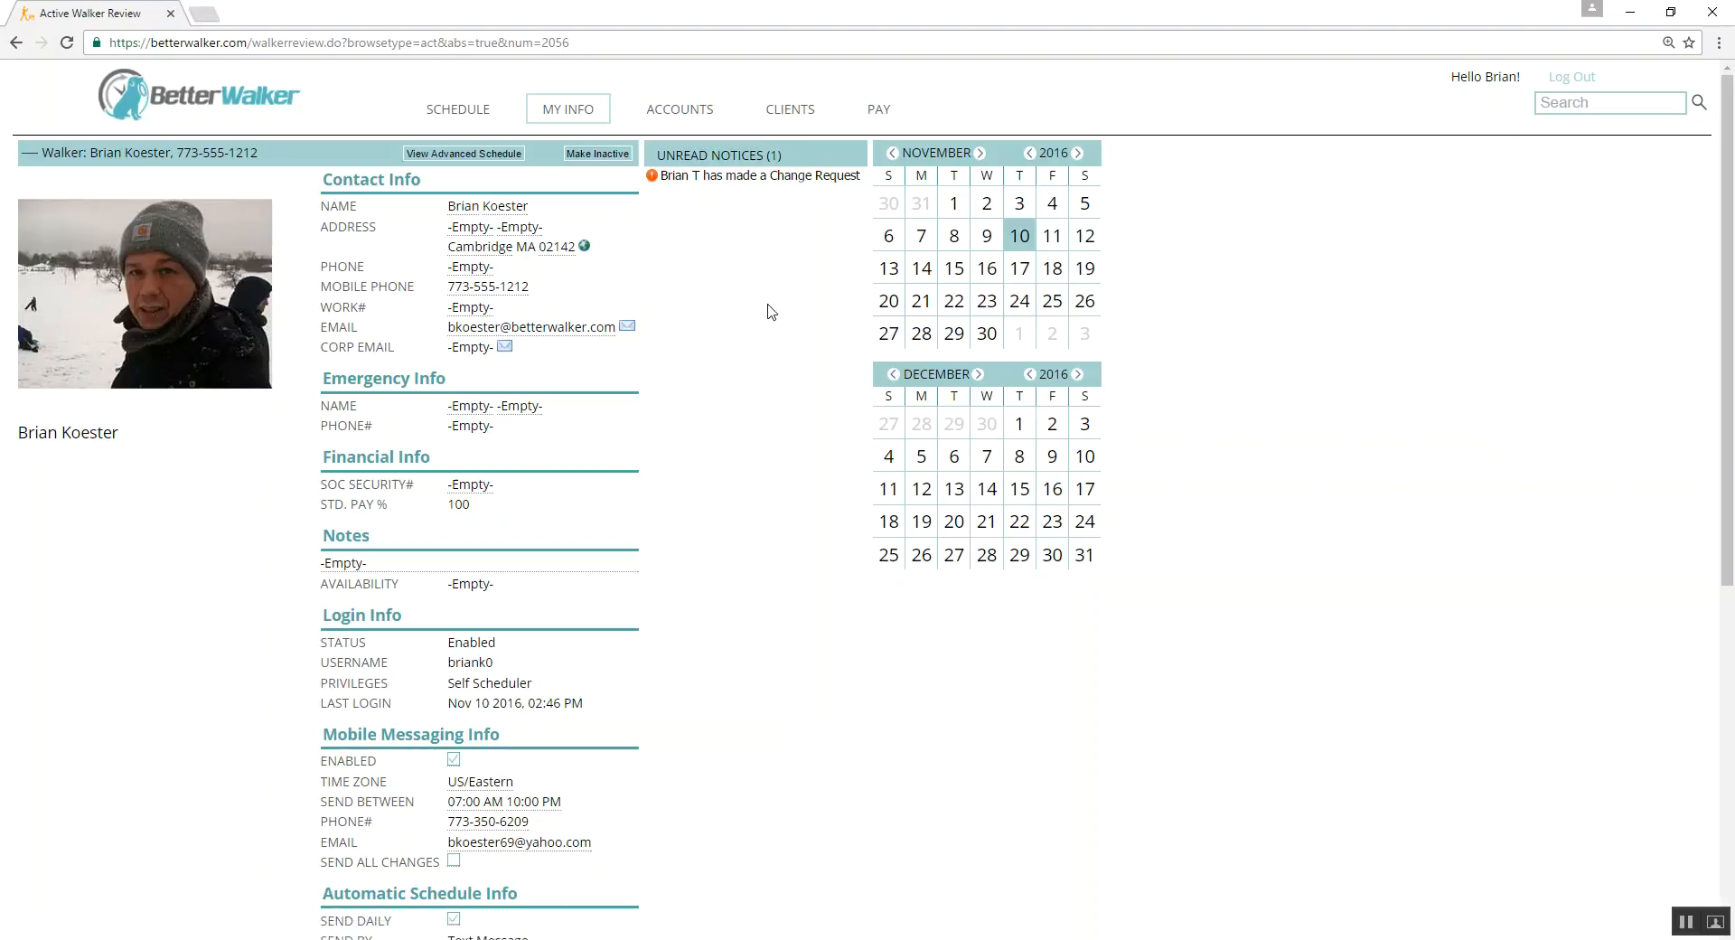
{"action": "left_click_drag", "start_coordinate": [1727, 327], "coordinate": [1729, 626]}
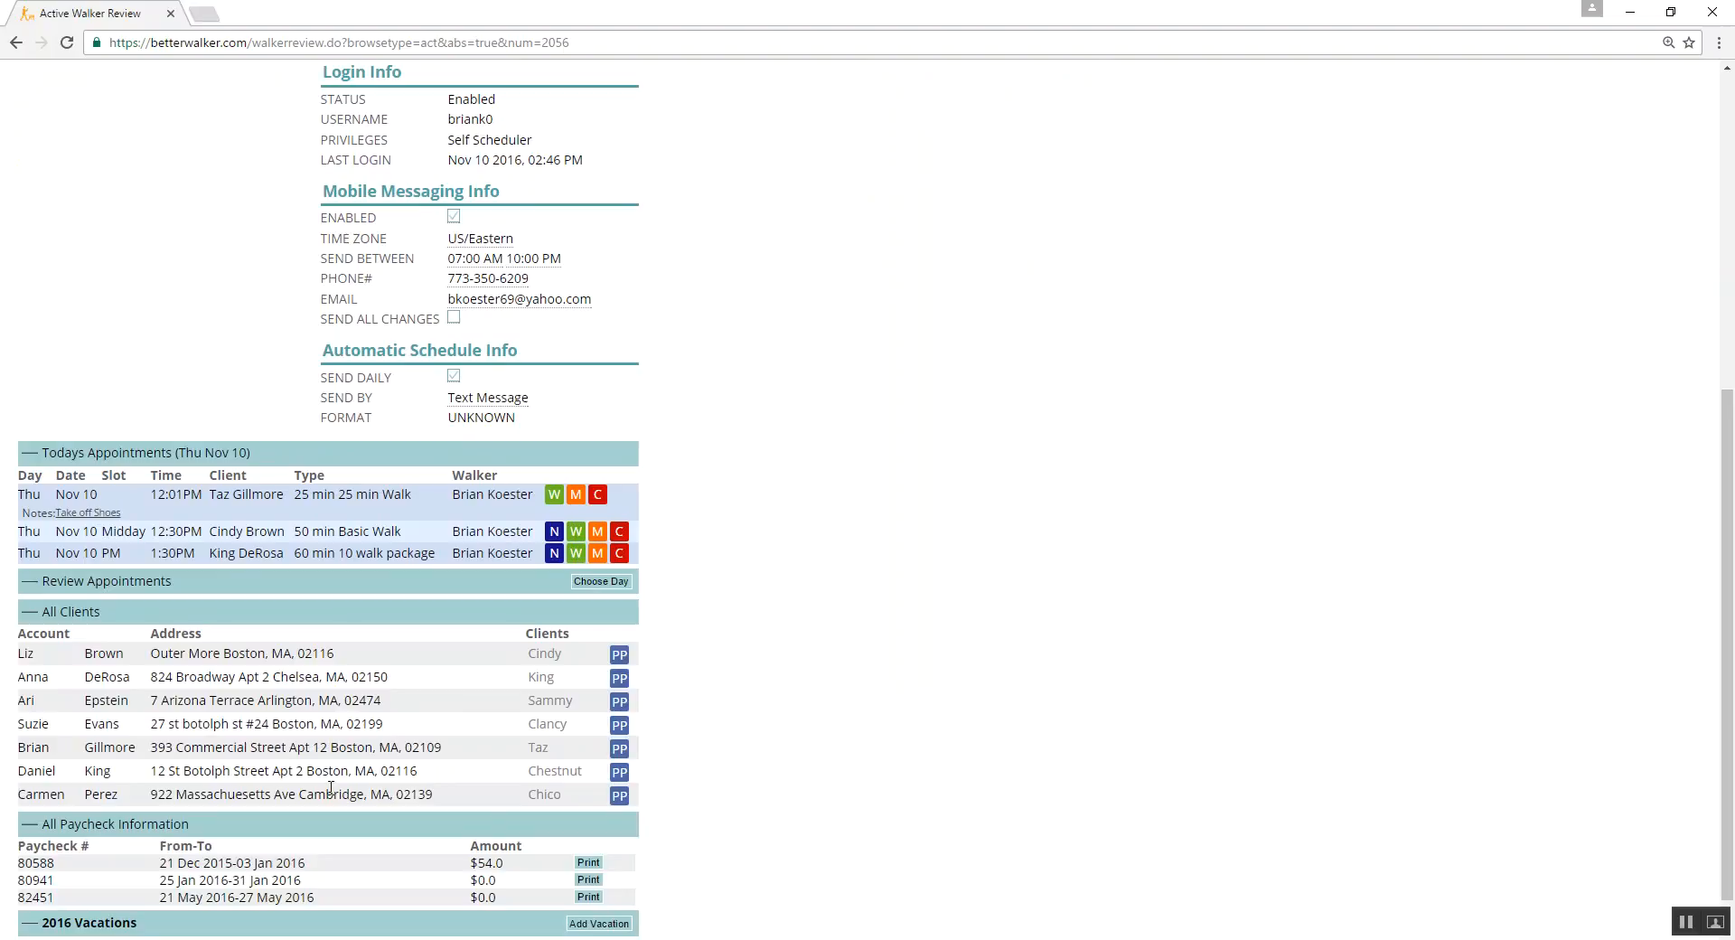
{"action": "left_click_drag", "start_coordinate": [1732, 625], "coordinate": [1701, 284]}
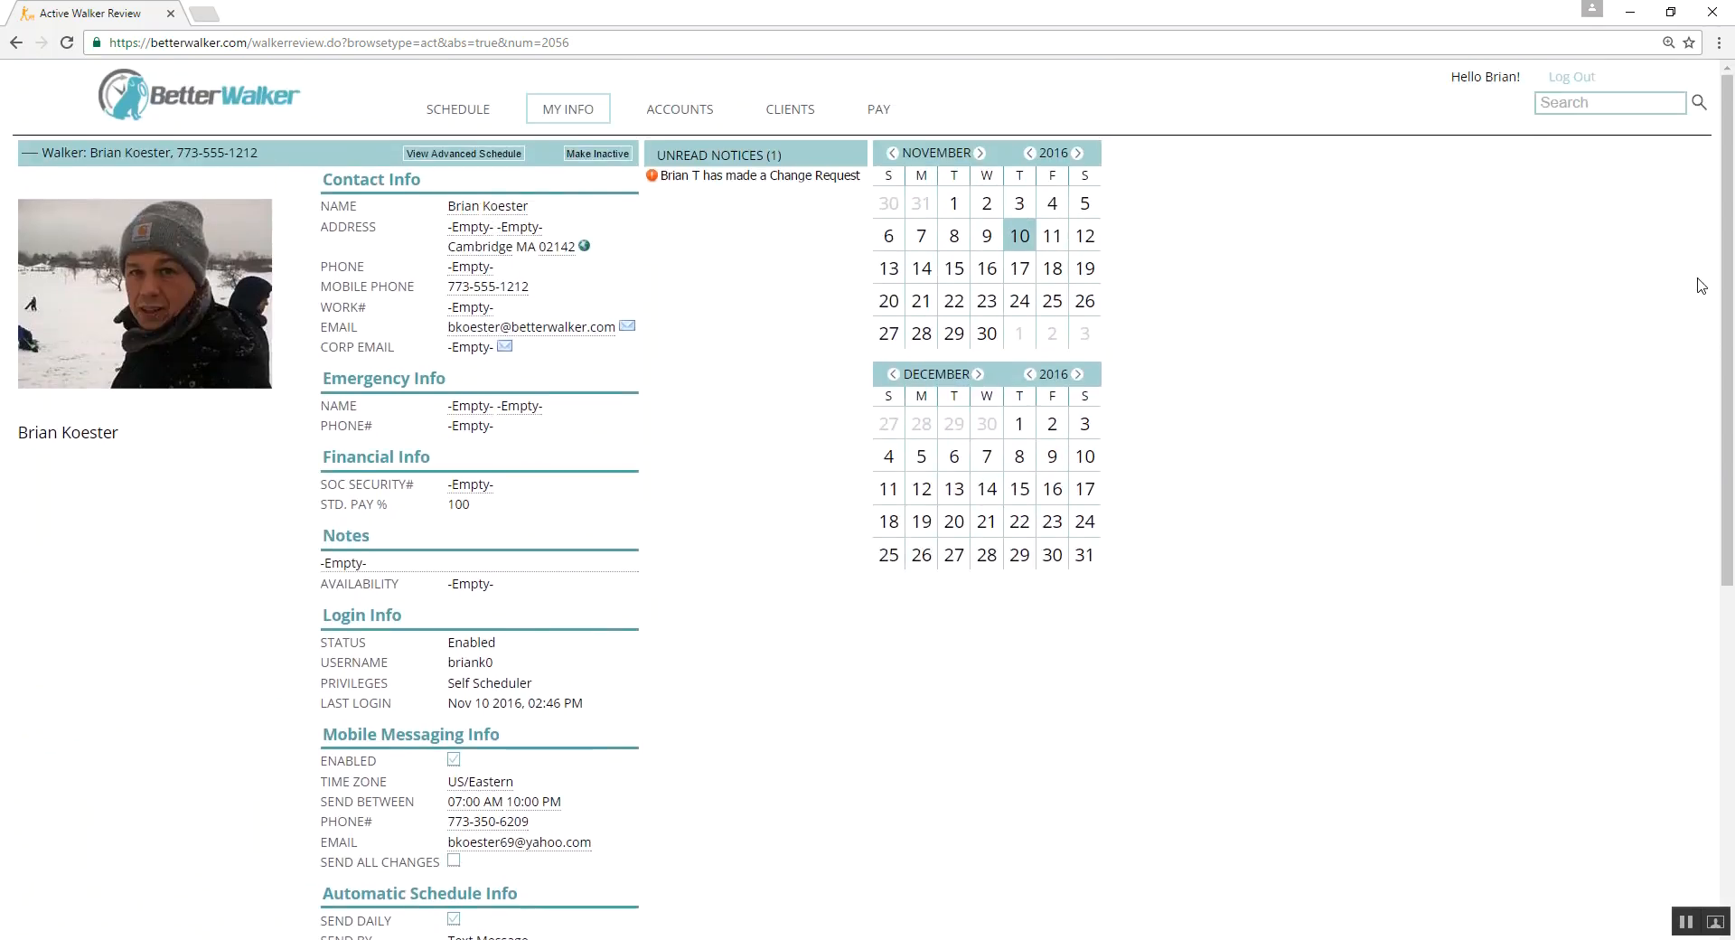